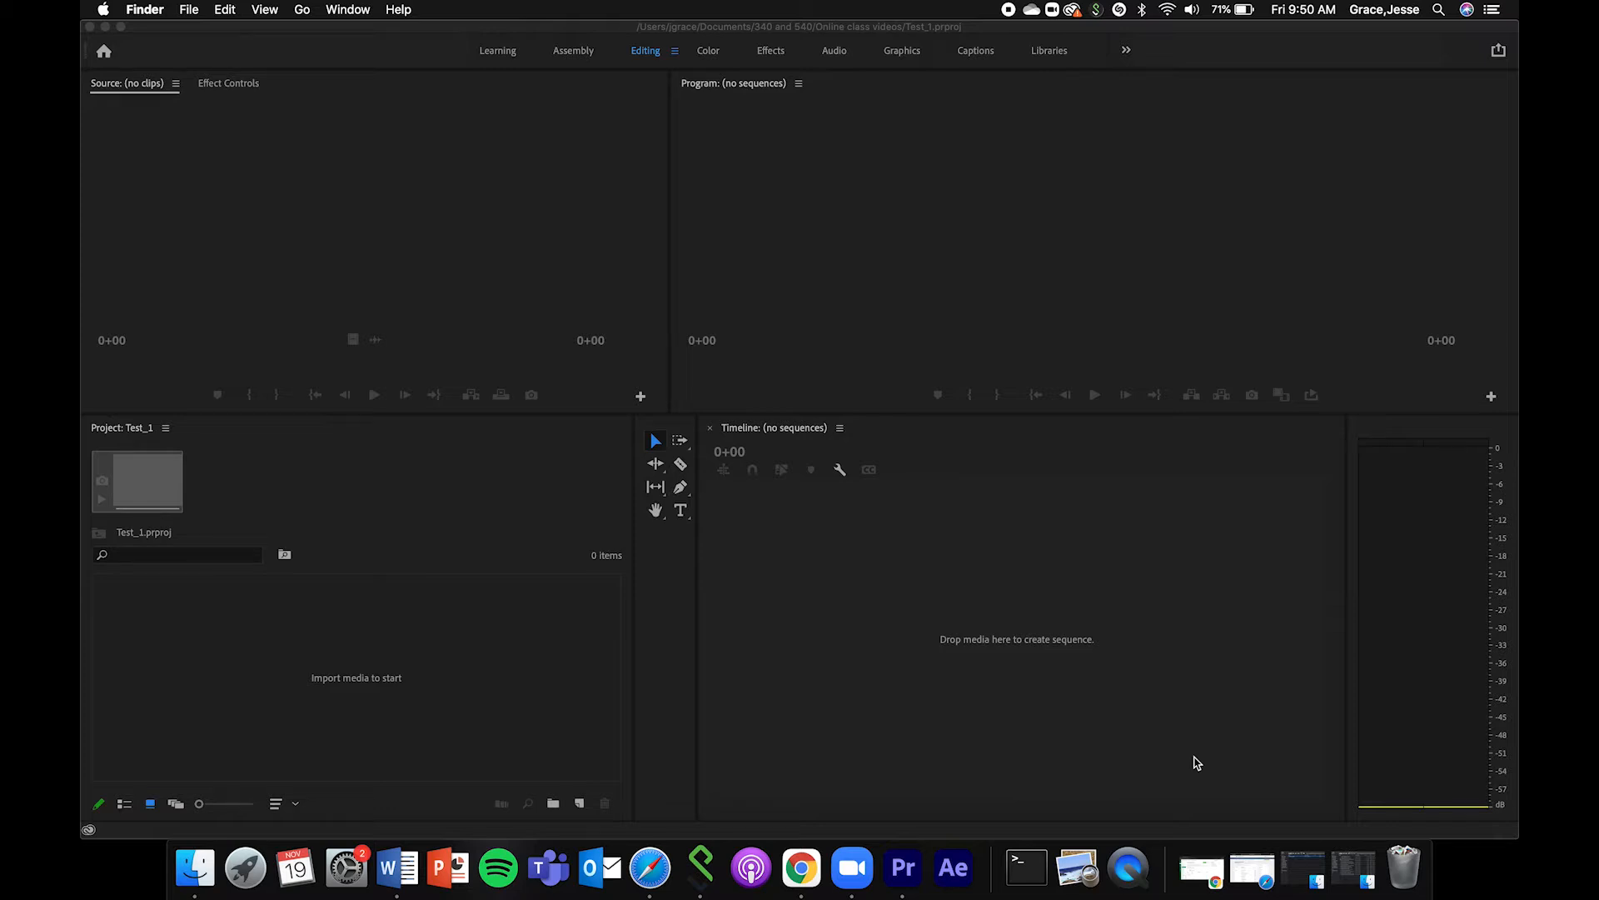
Bring up the OneDrive_1_19-11-2021 folder of downloaded clips in Finder and check that it sits in Downloads.
left_click(1348, 870)
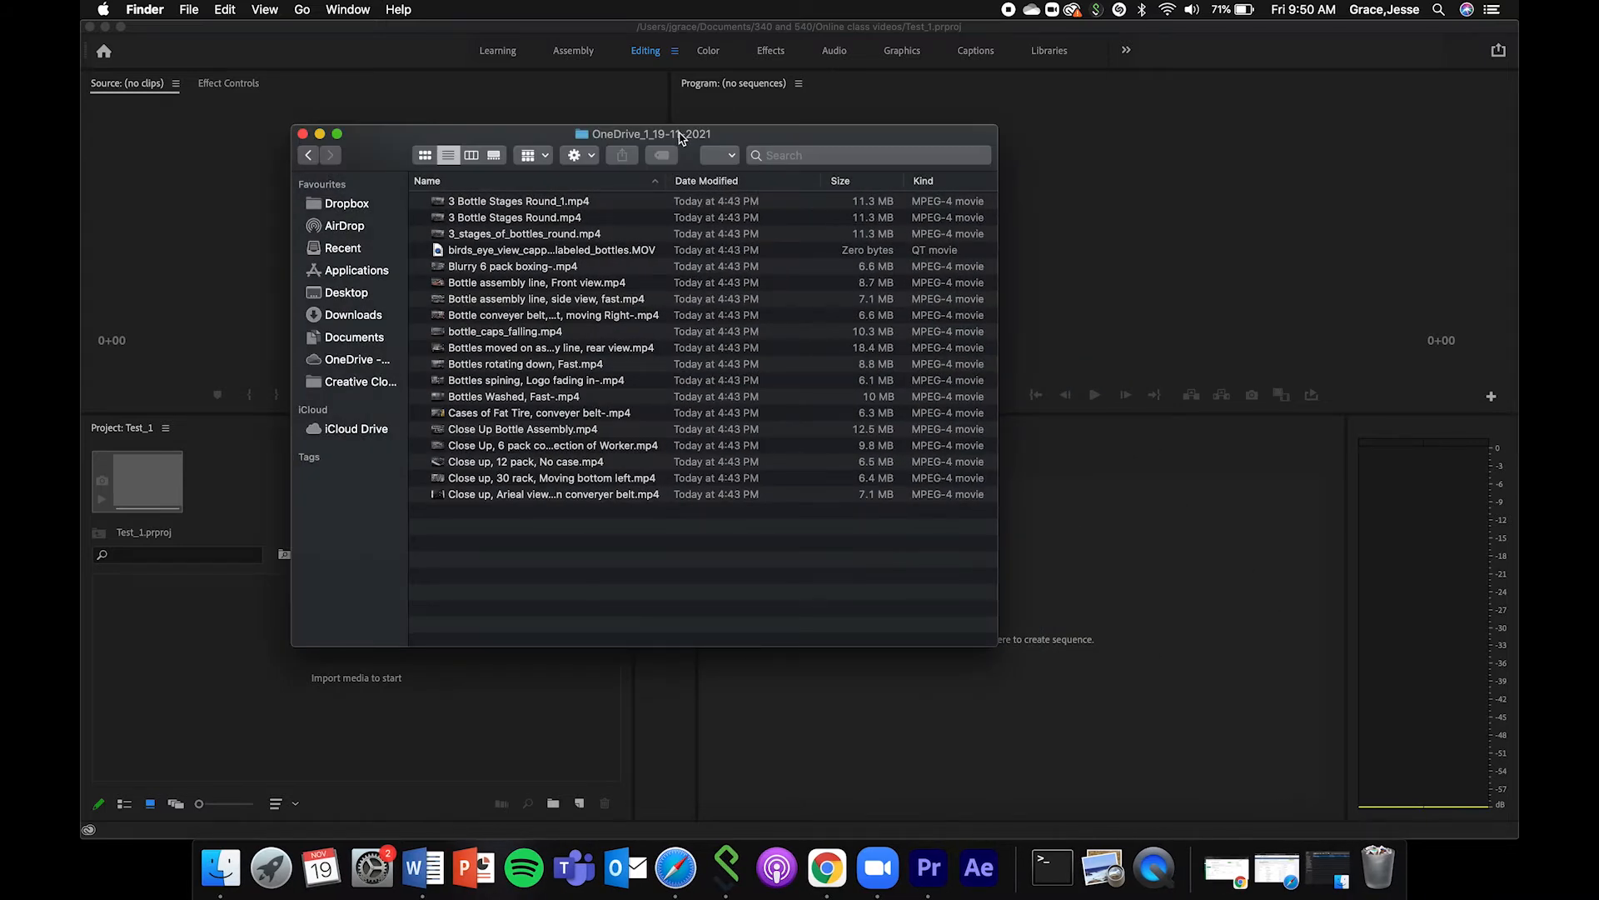
left_click_drag(680, 136, 611, 134)
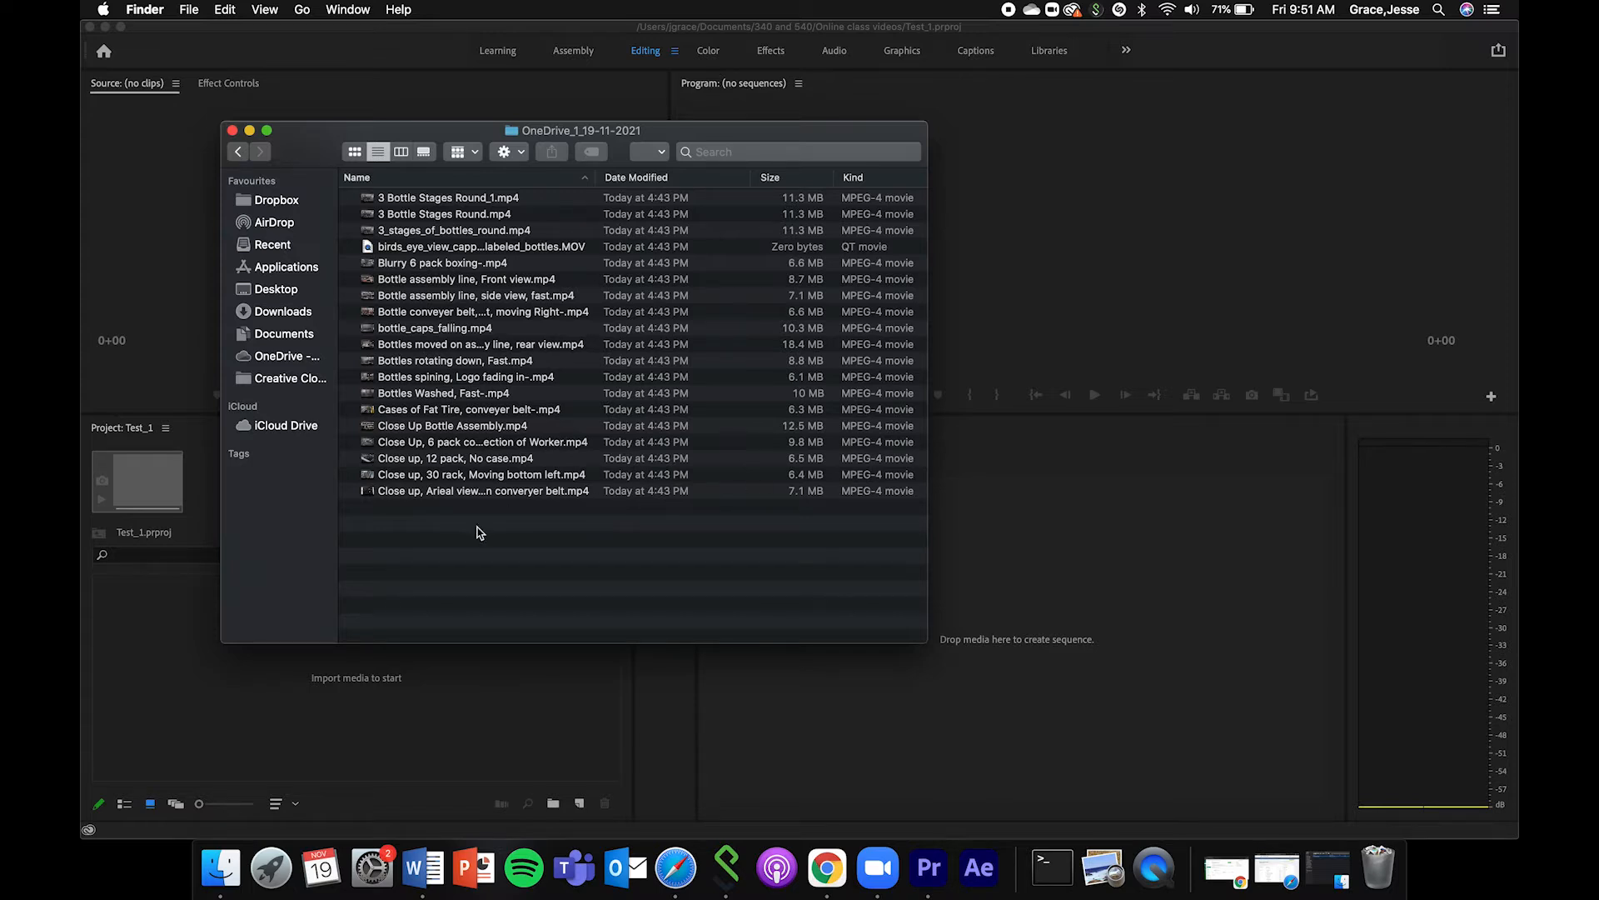
left_click_drag(466, 134, 413, 108)
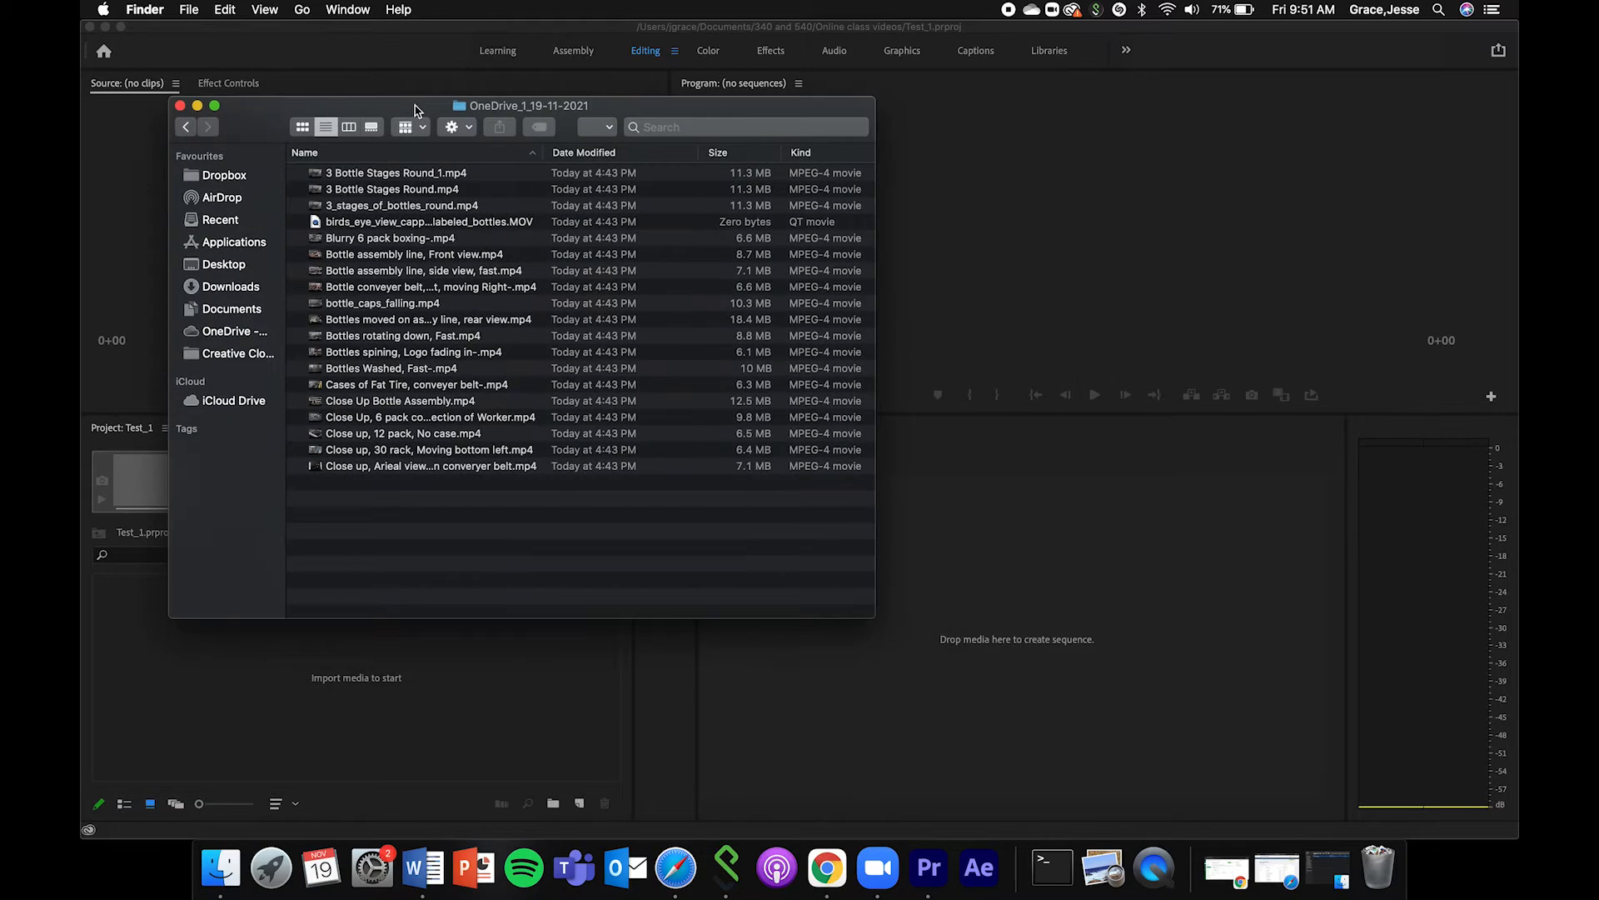
left_click(185, 127)
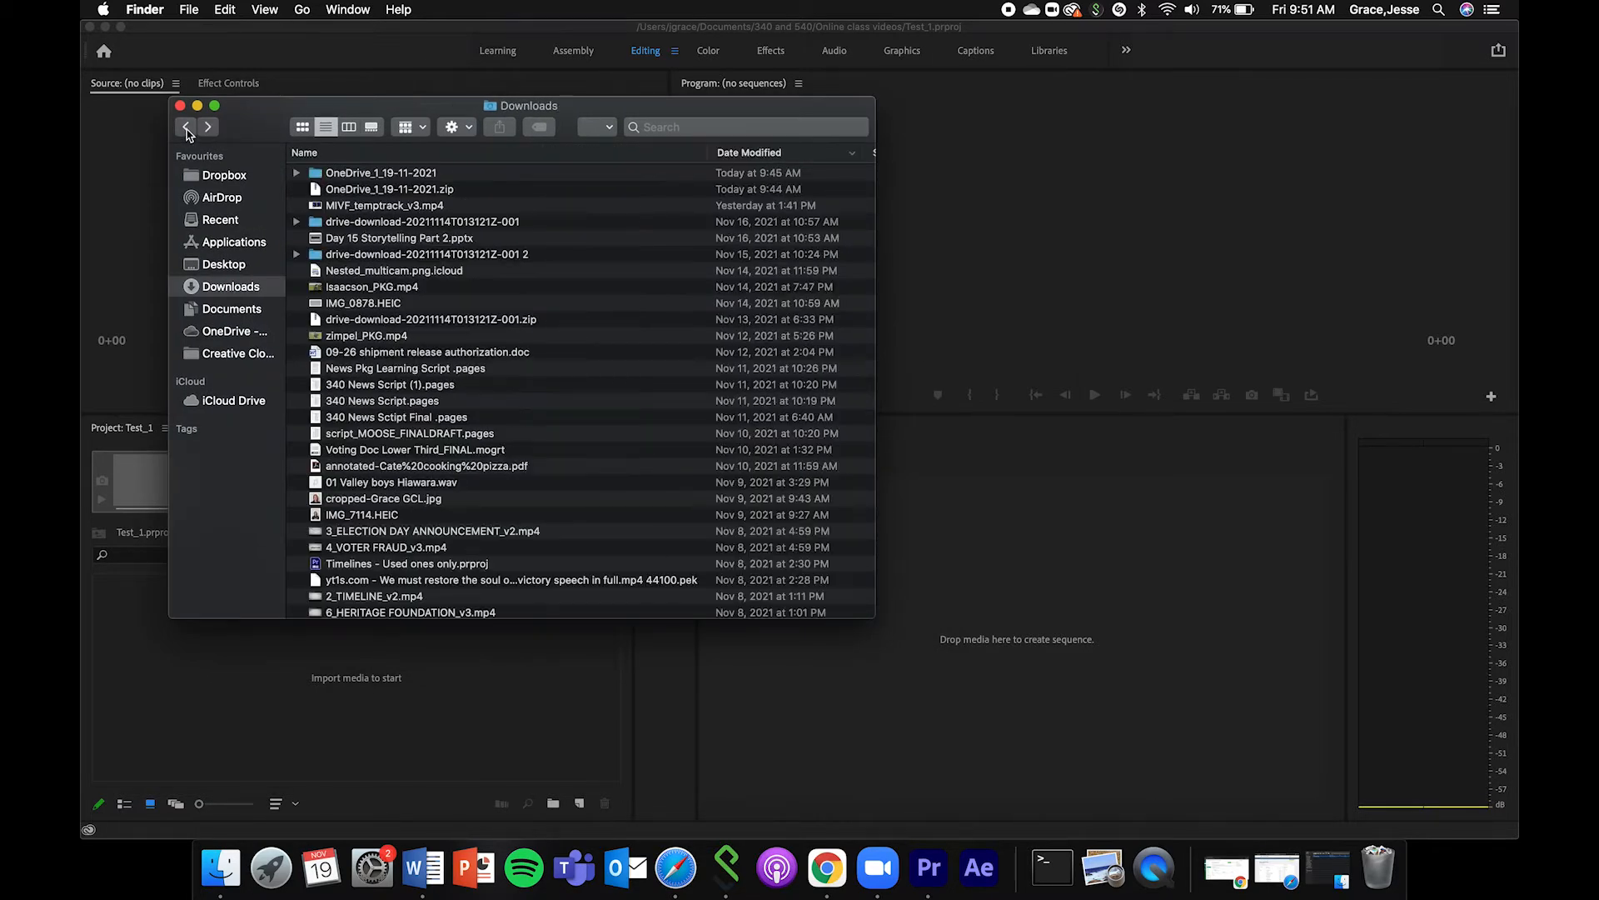
double_click(399, 174)
Place the Project 1 folder window beside the downloaded clips, check its location in 340 refresh, and look inside Raw footage.
left_click(1326, 870)
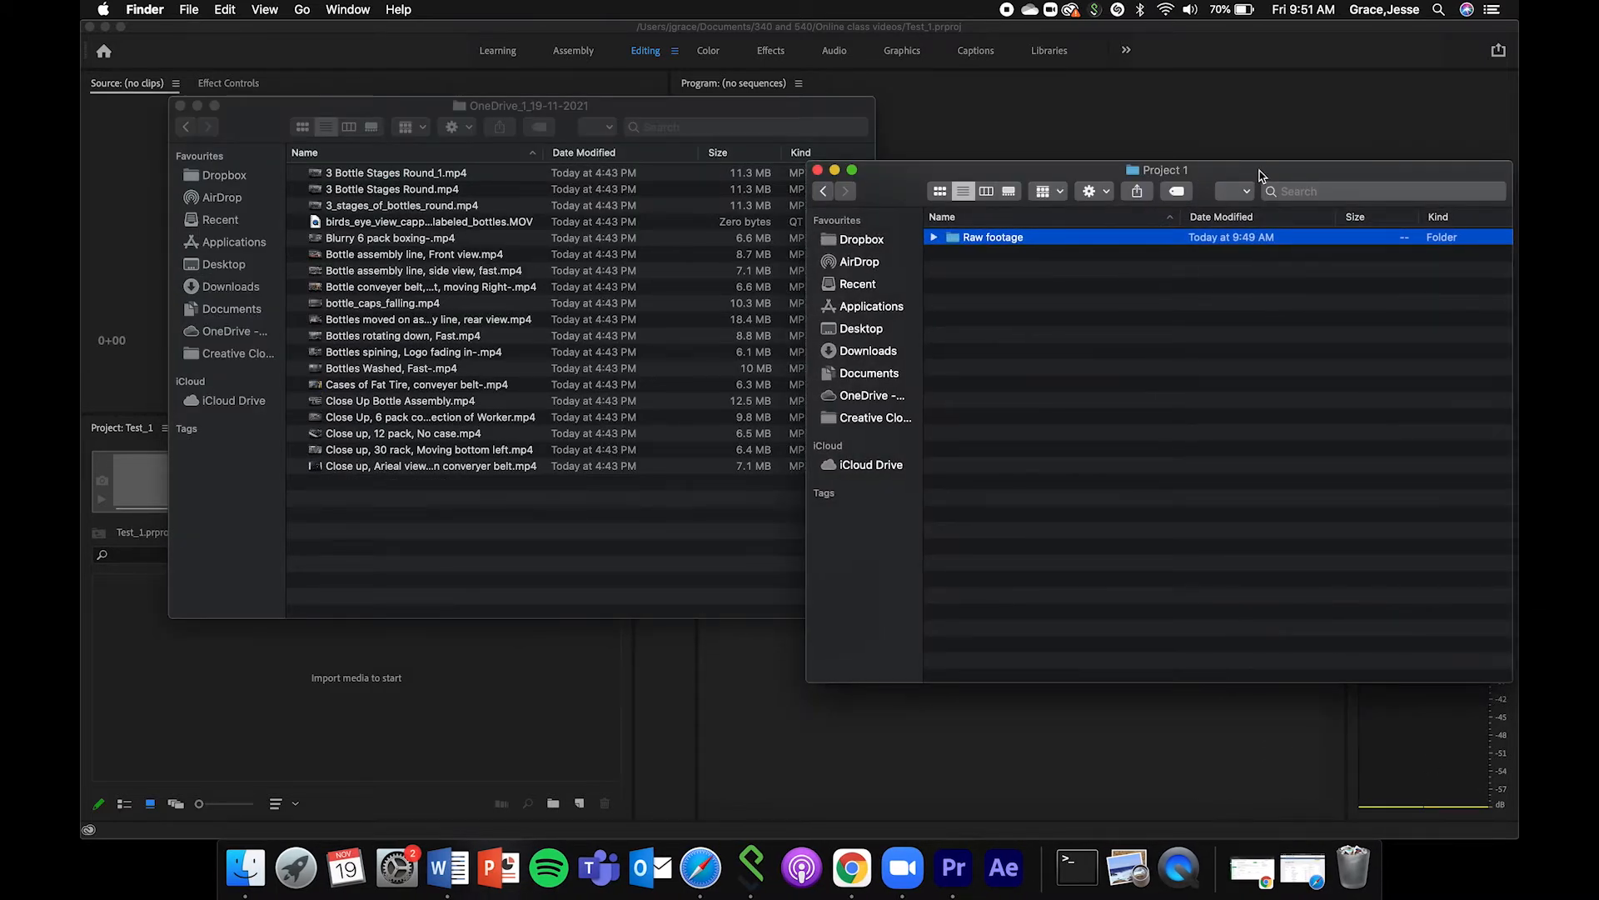
left_click_drag(1263, 175, 1168, 136)
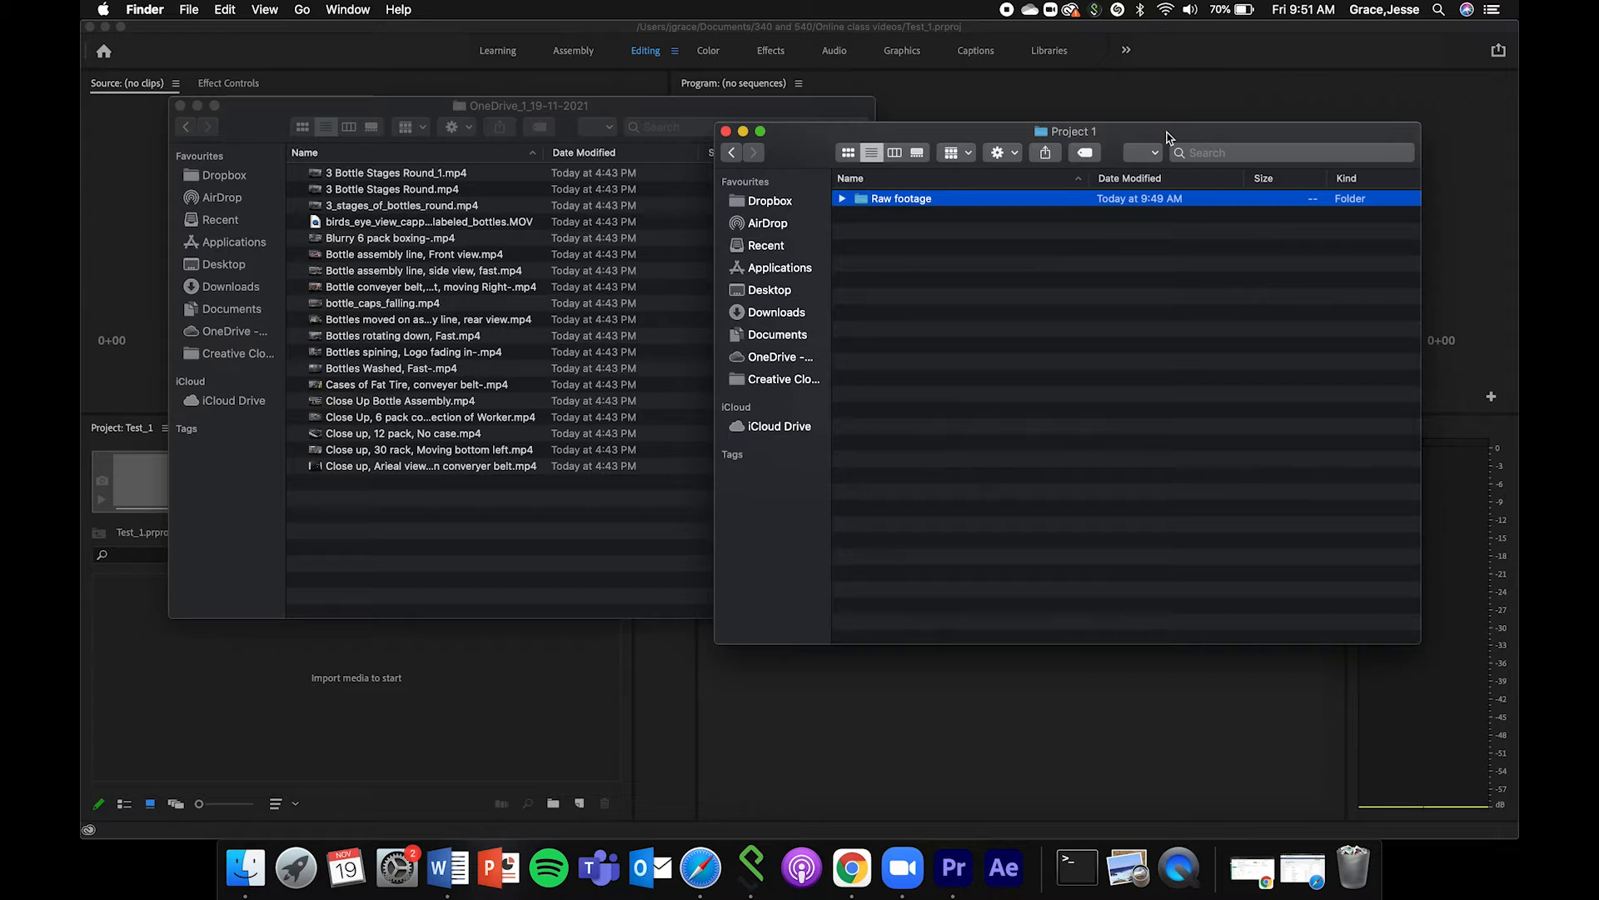
left_click(732, 155)
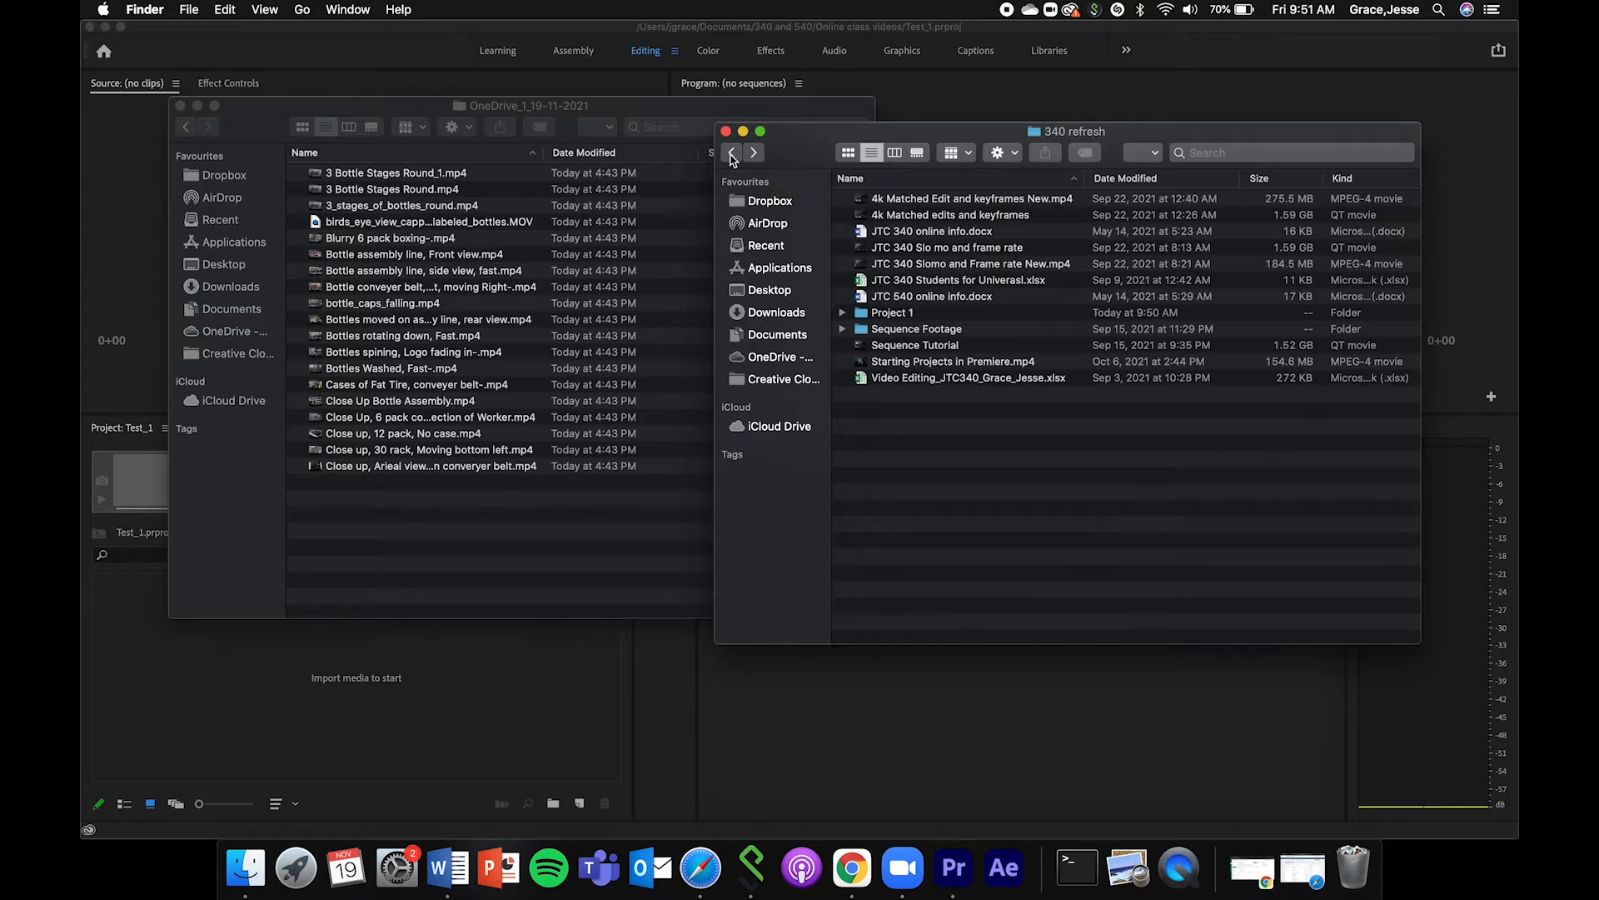
double_click(893, 312)
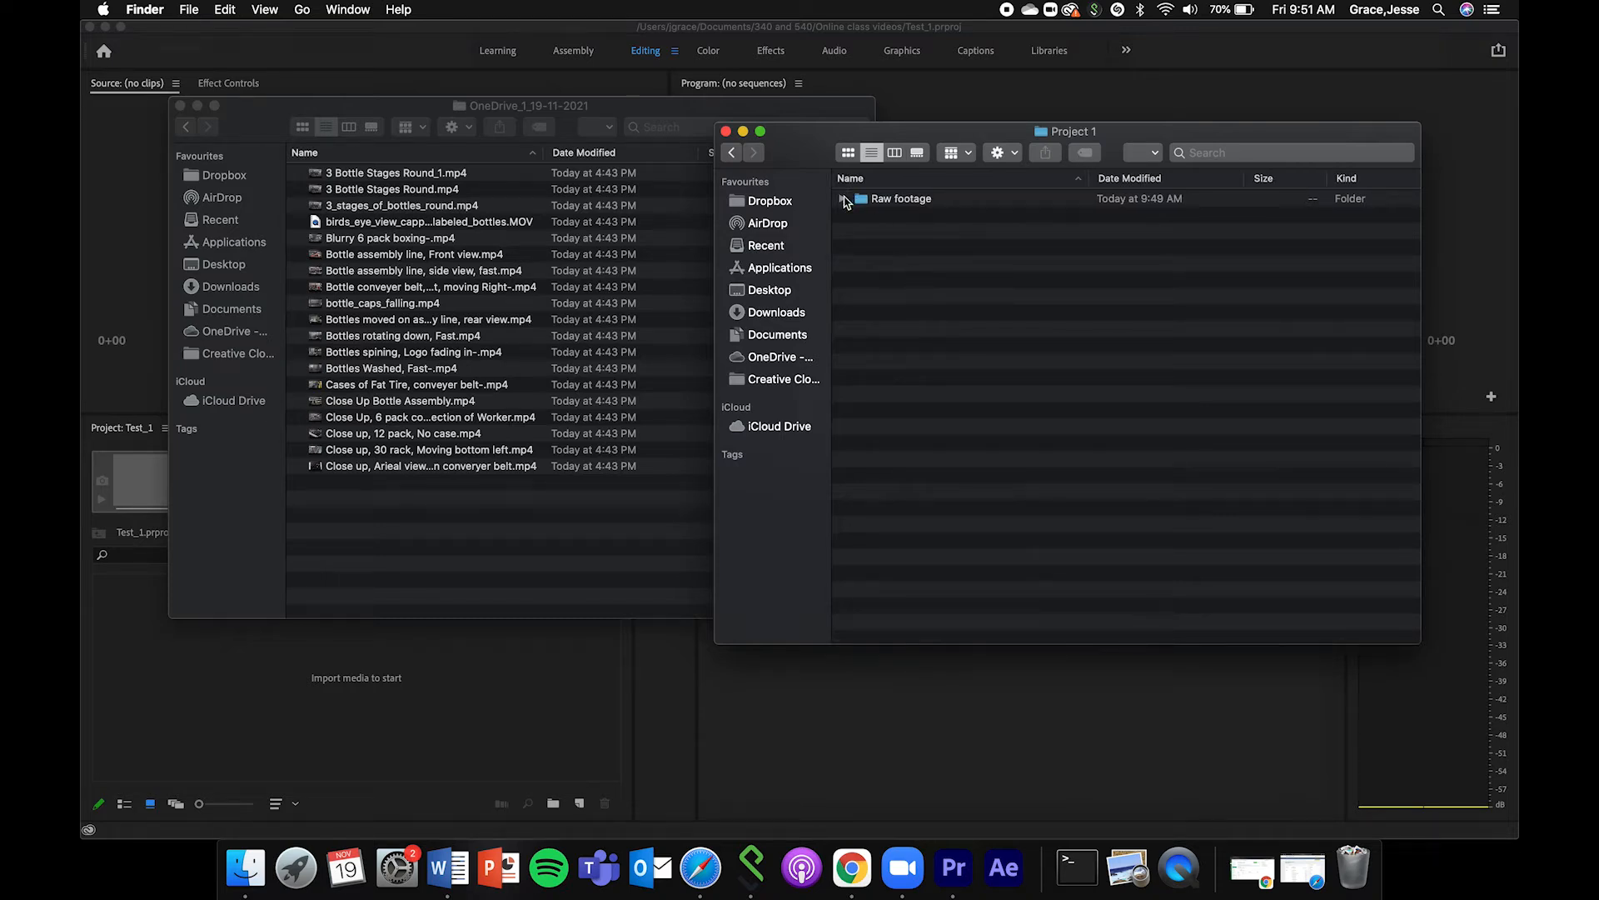
left_click_drag(859, 187, 909, 168)
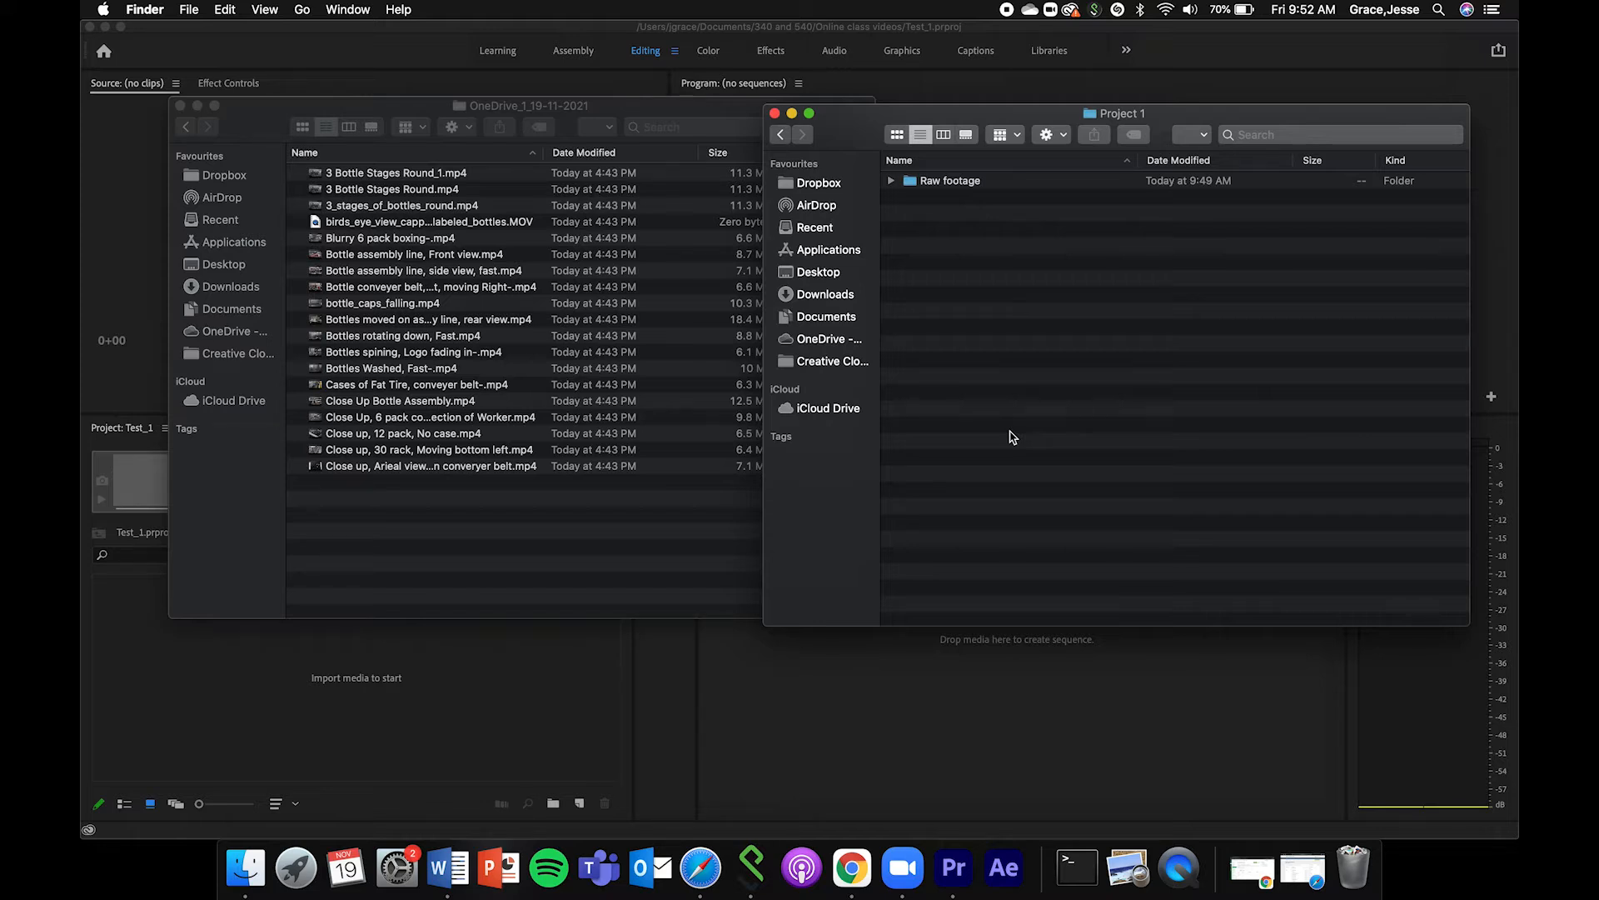
left_click(892, 183)
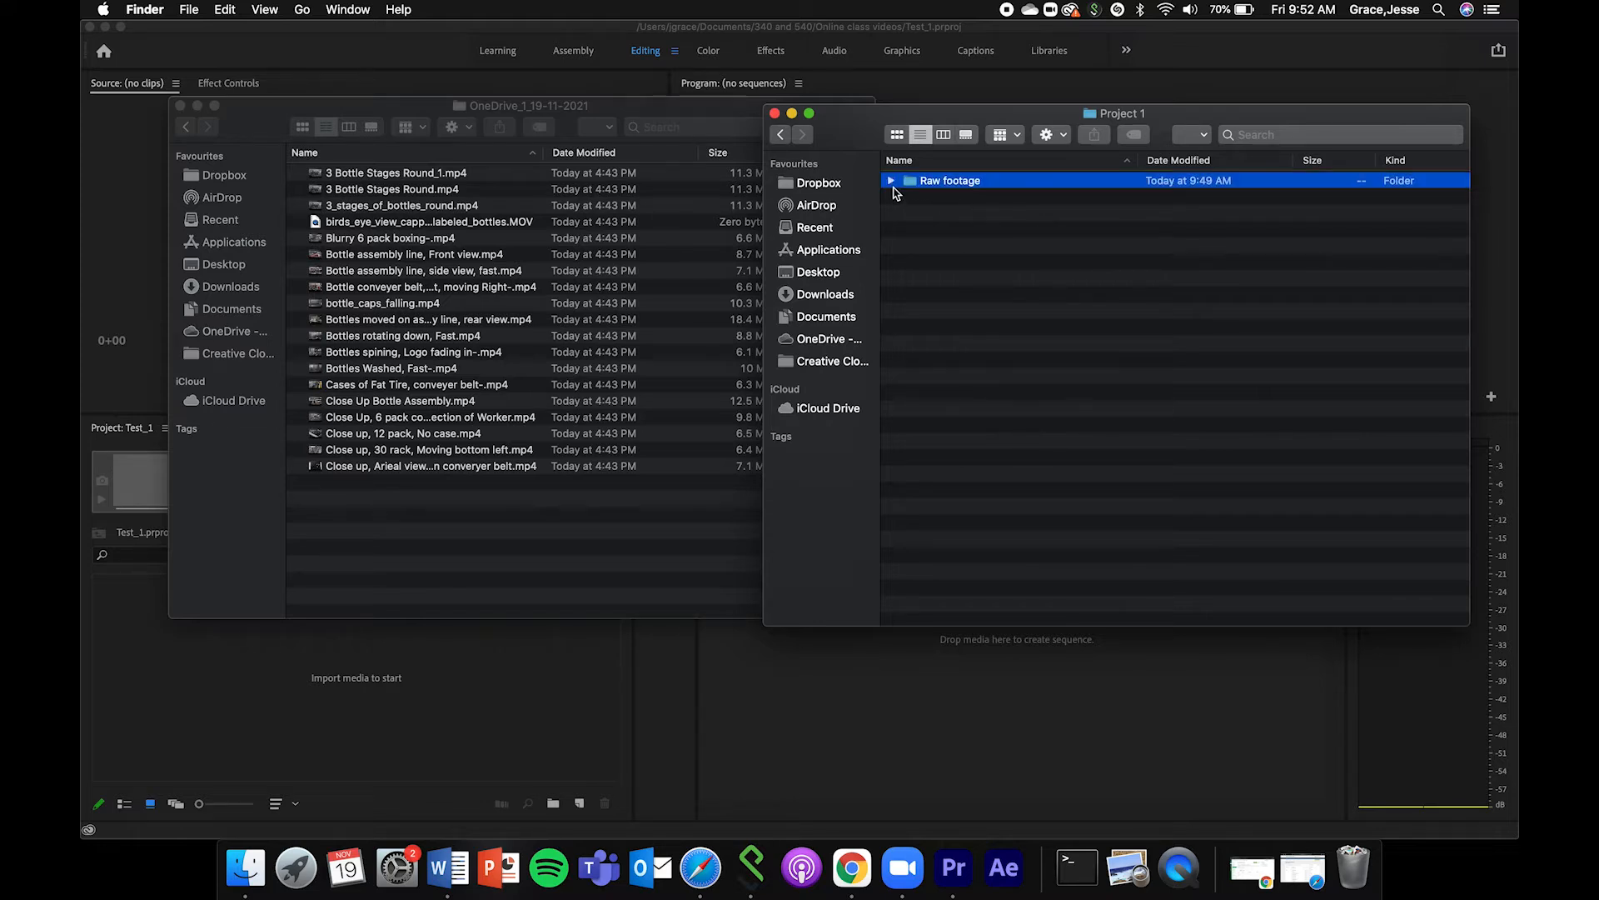
left_click(891, 180)
Move all the clips from OneDrive_1_19-11-2021 into Project 1's Raw footage folder and minimise both folder windows.
left_click(436, 370)
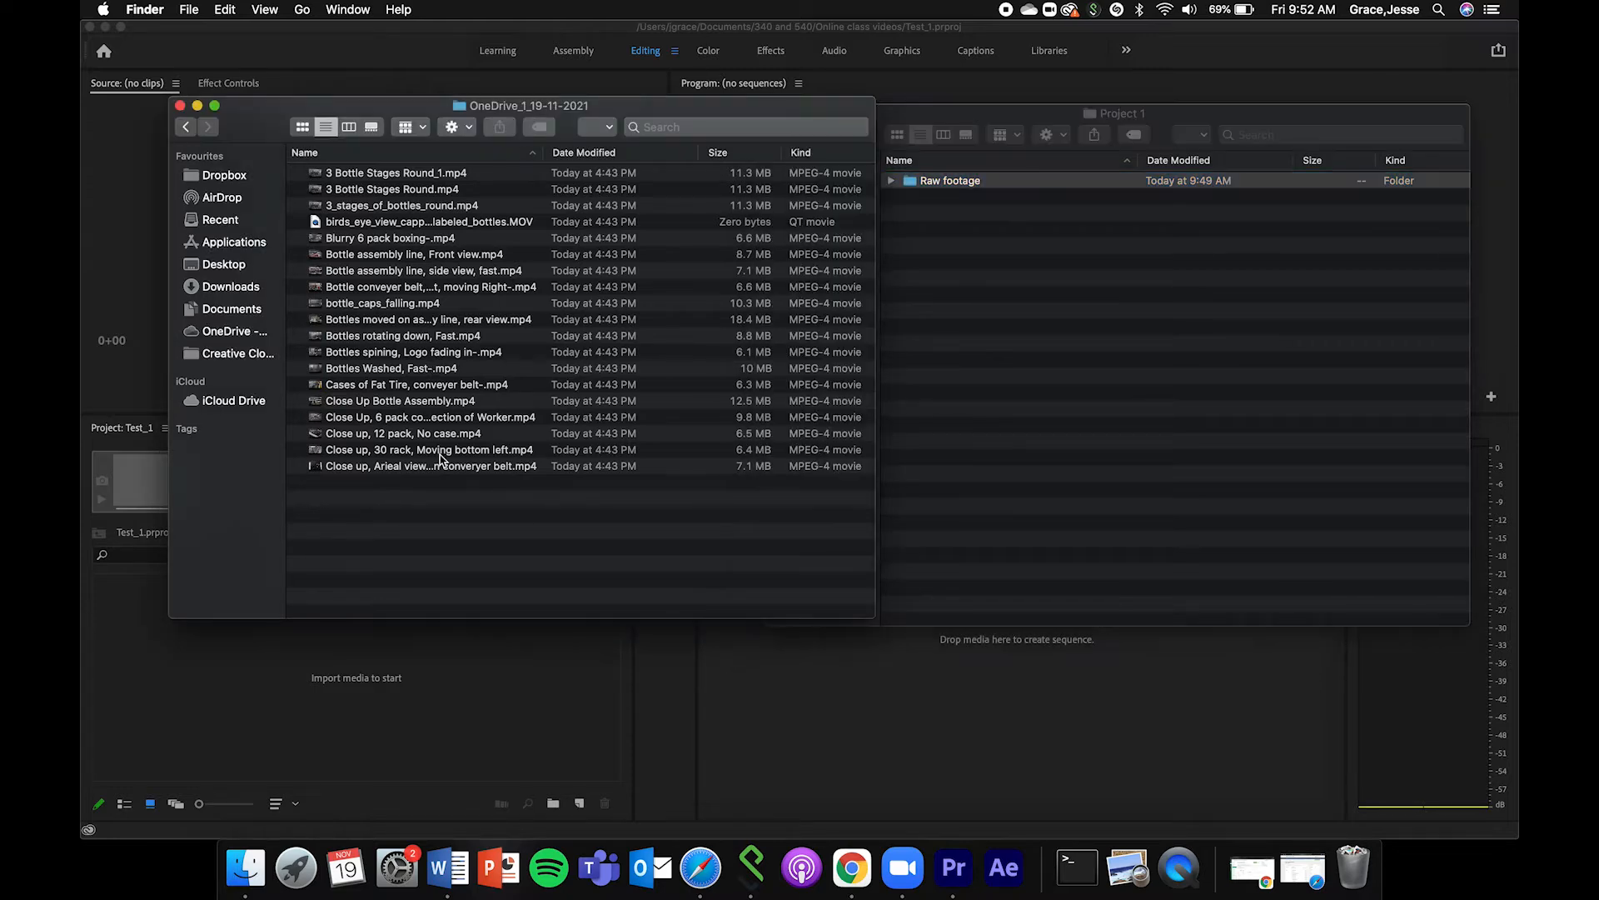
key("super+a")
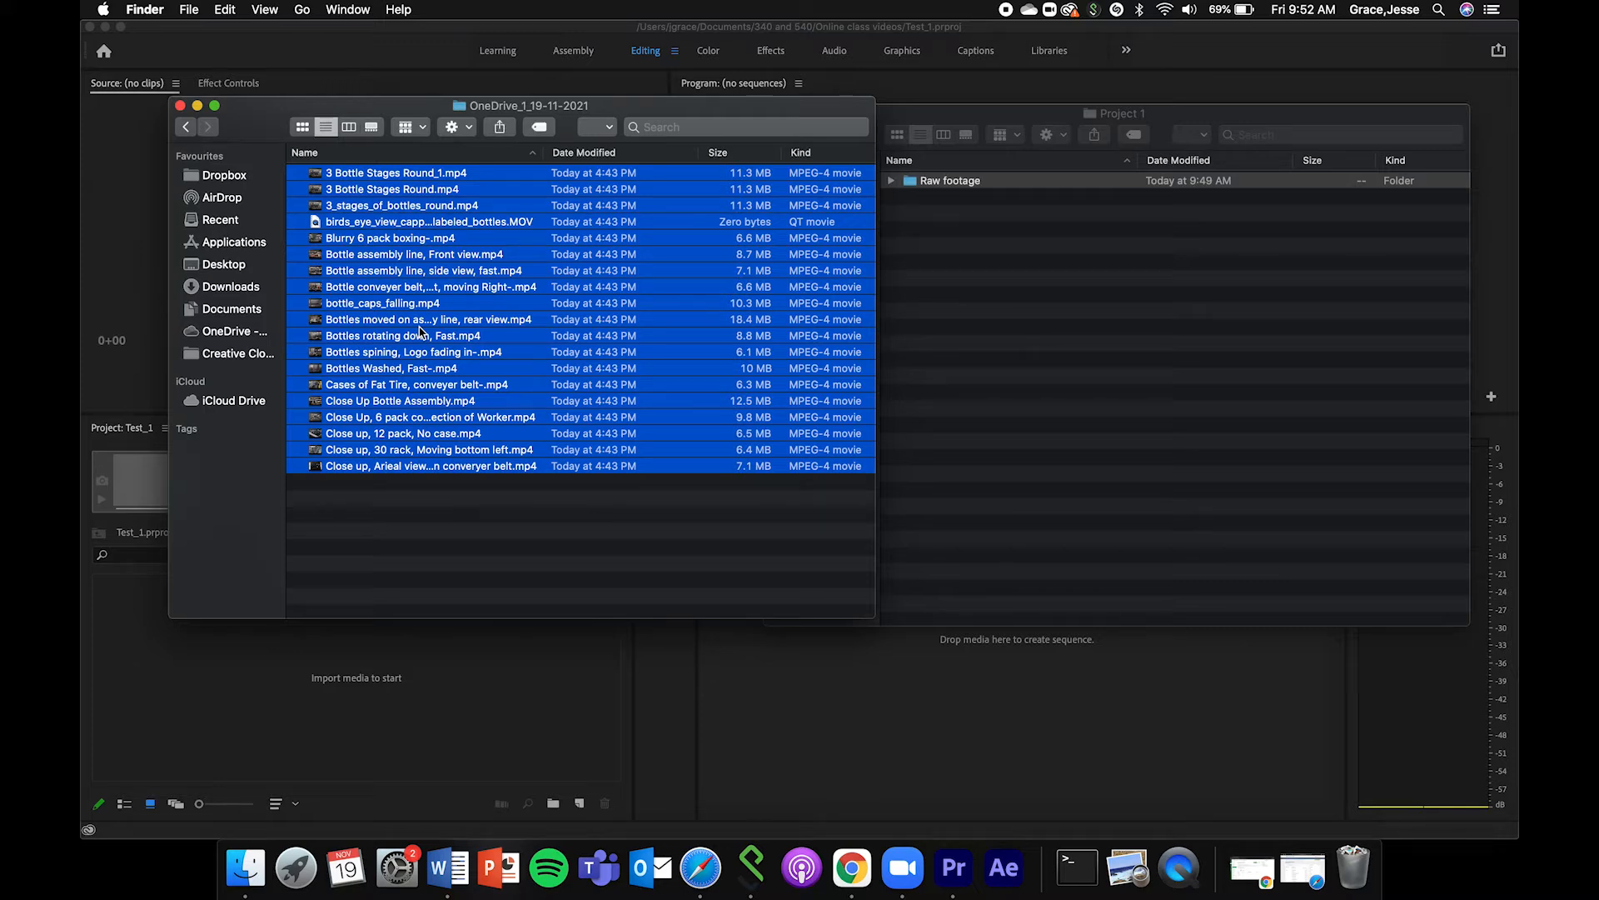
left_click_drag(434, 364, 931, 193)
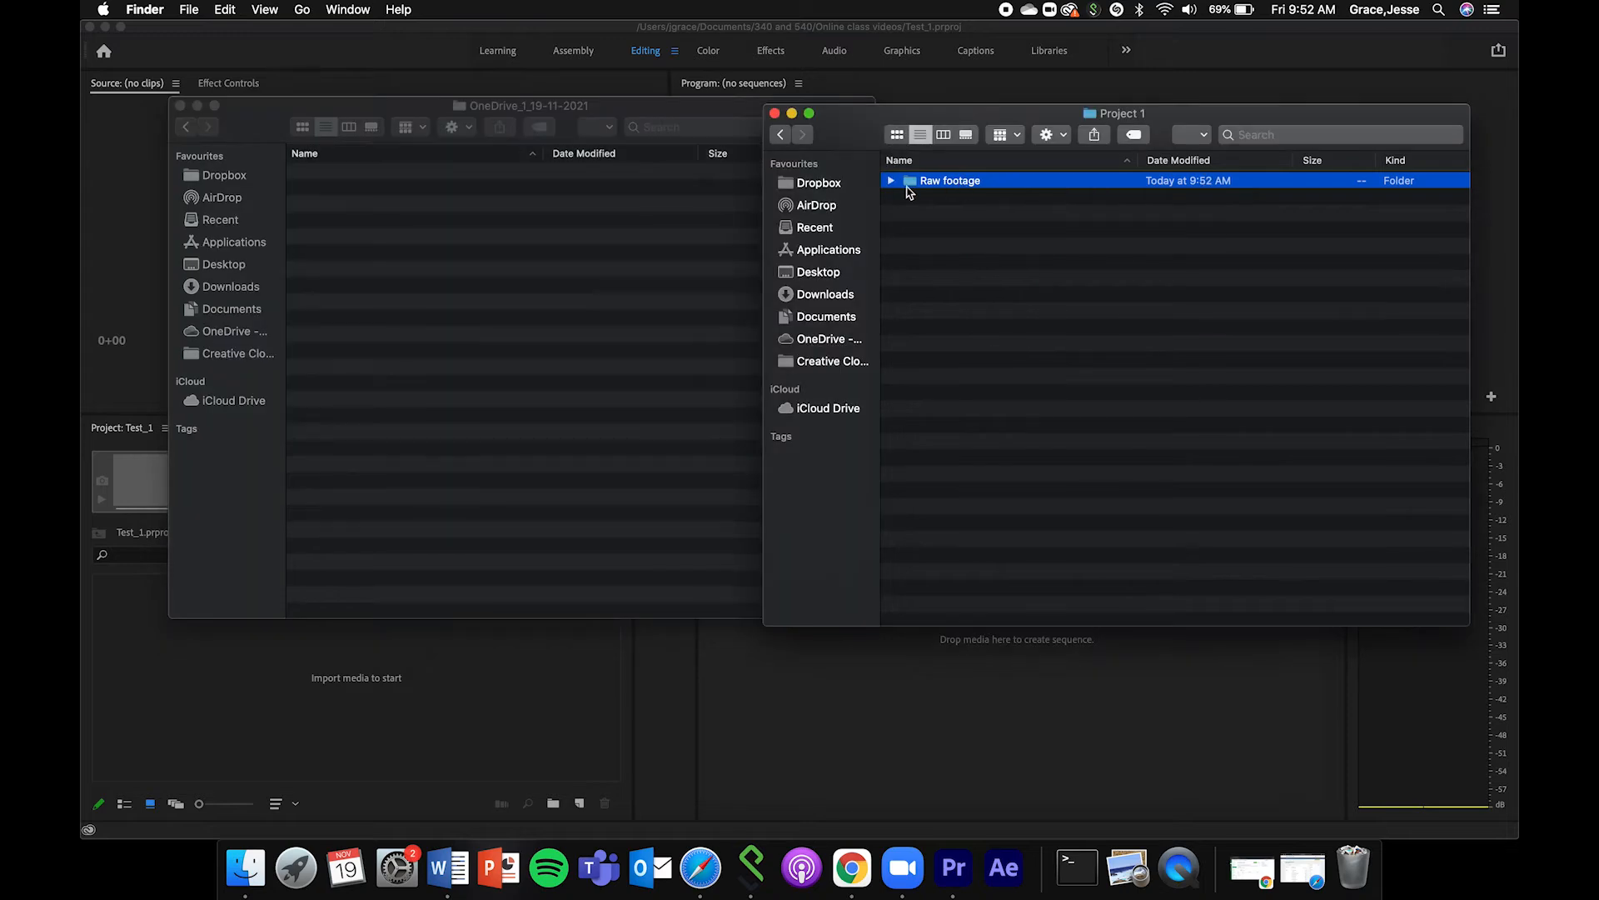
left_click(890, 180)
left_click(198, 106)
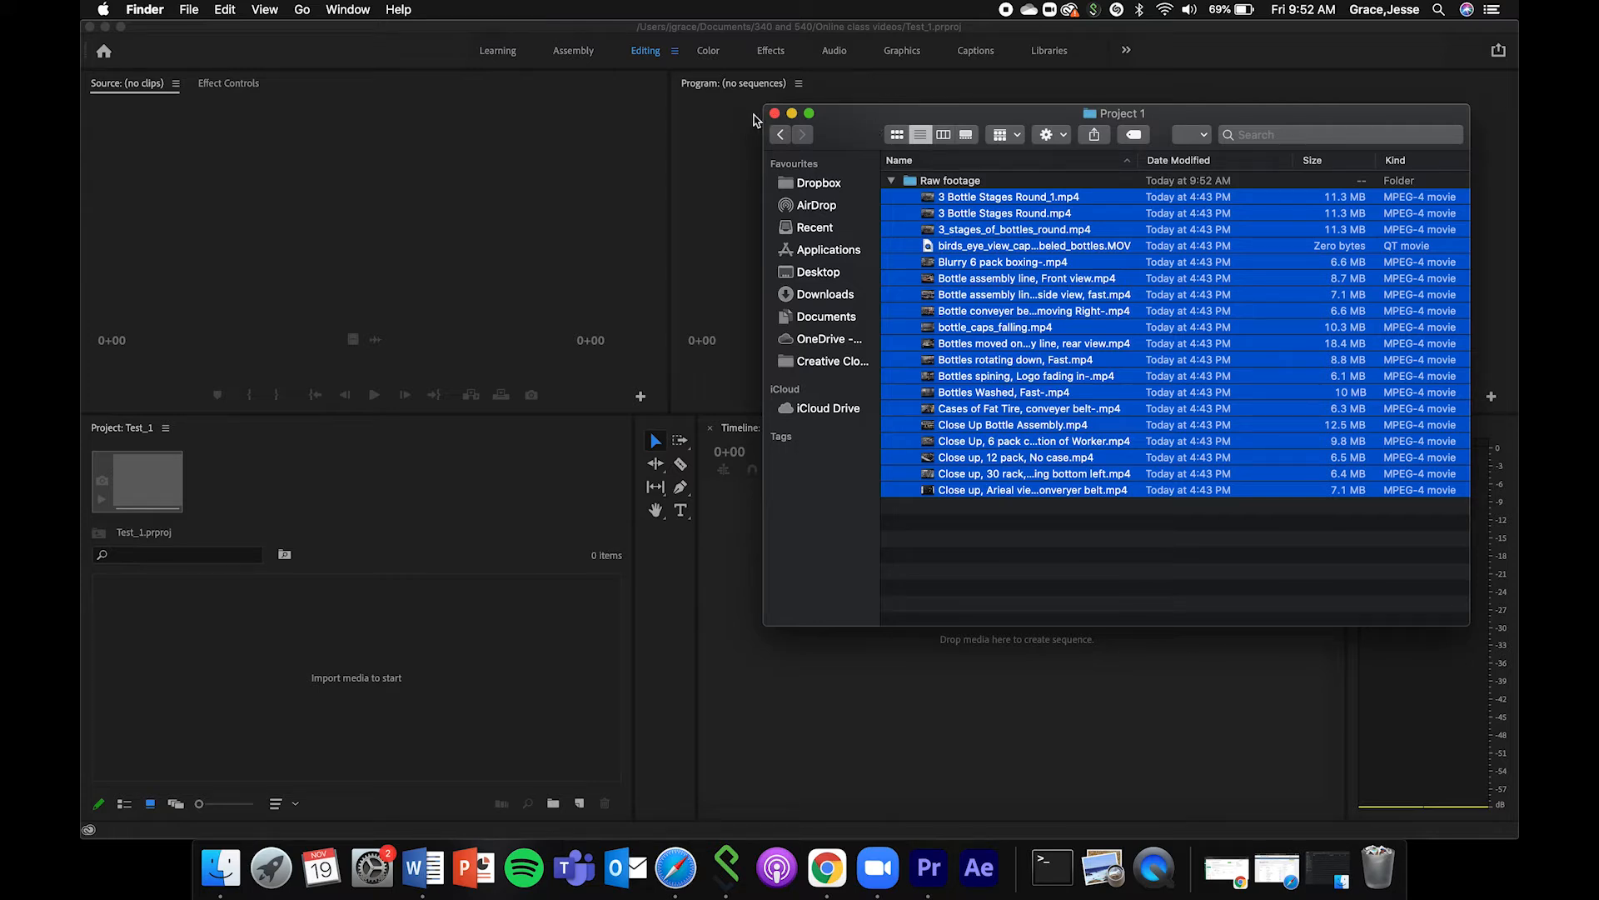
left_click(792, 114)
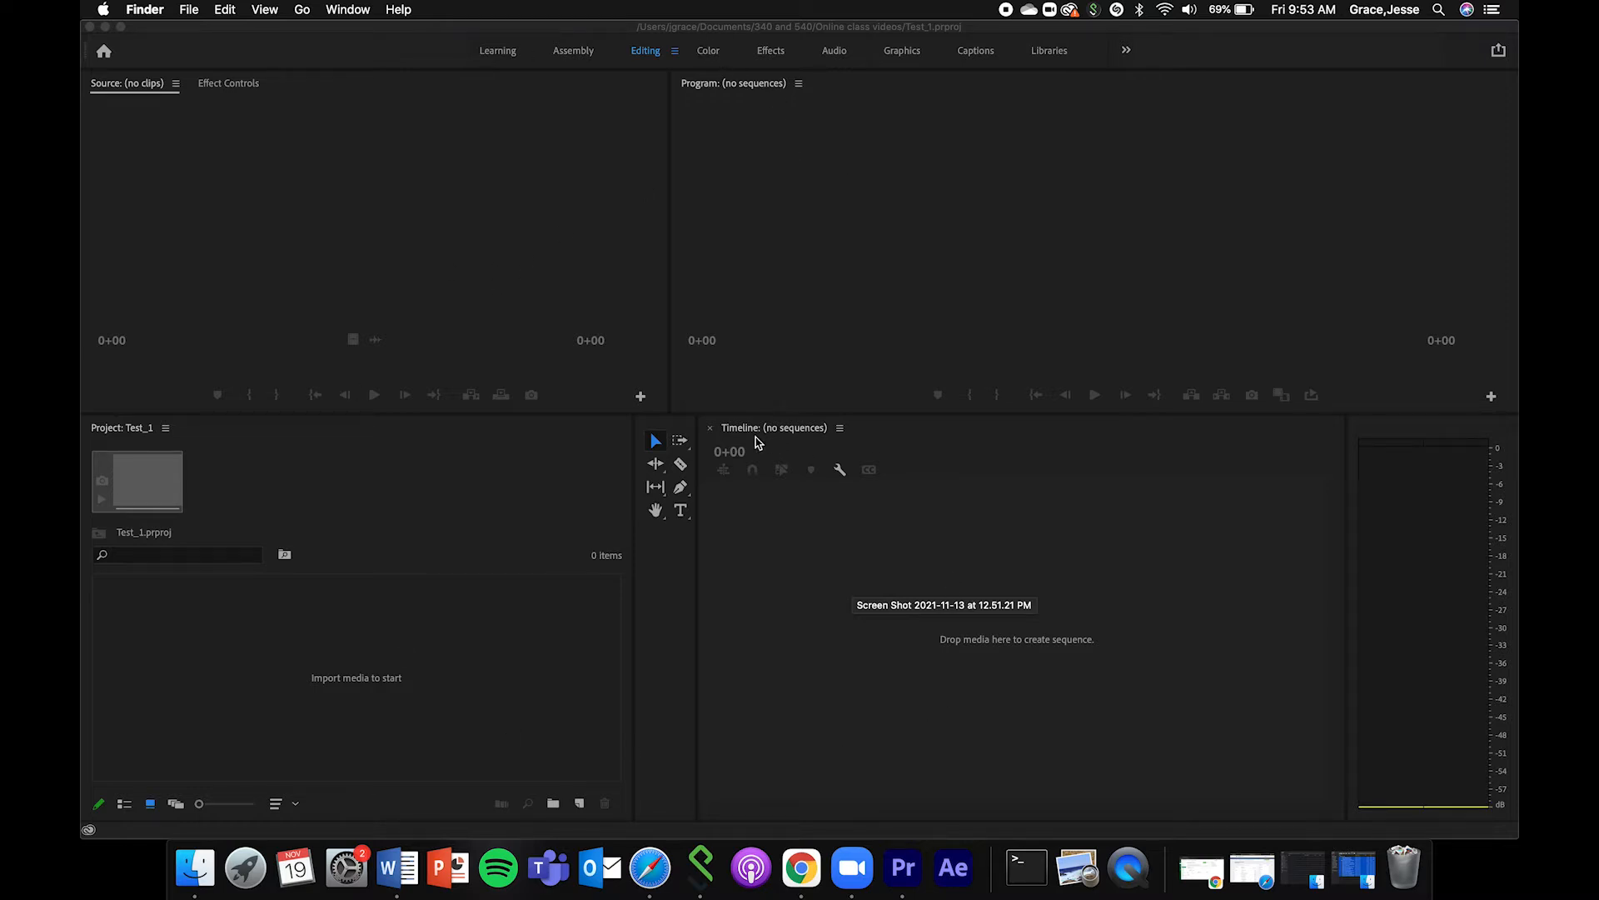
Switch to Premiere Pro and dock the Project panel as a tab in the Timeline's panel group.
left_click(130, 433)
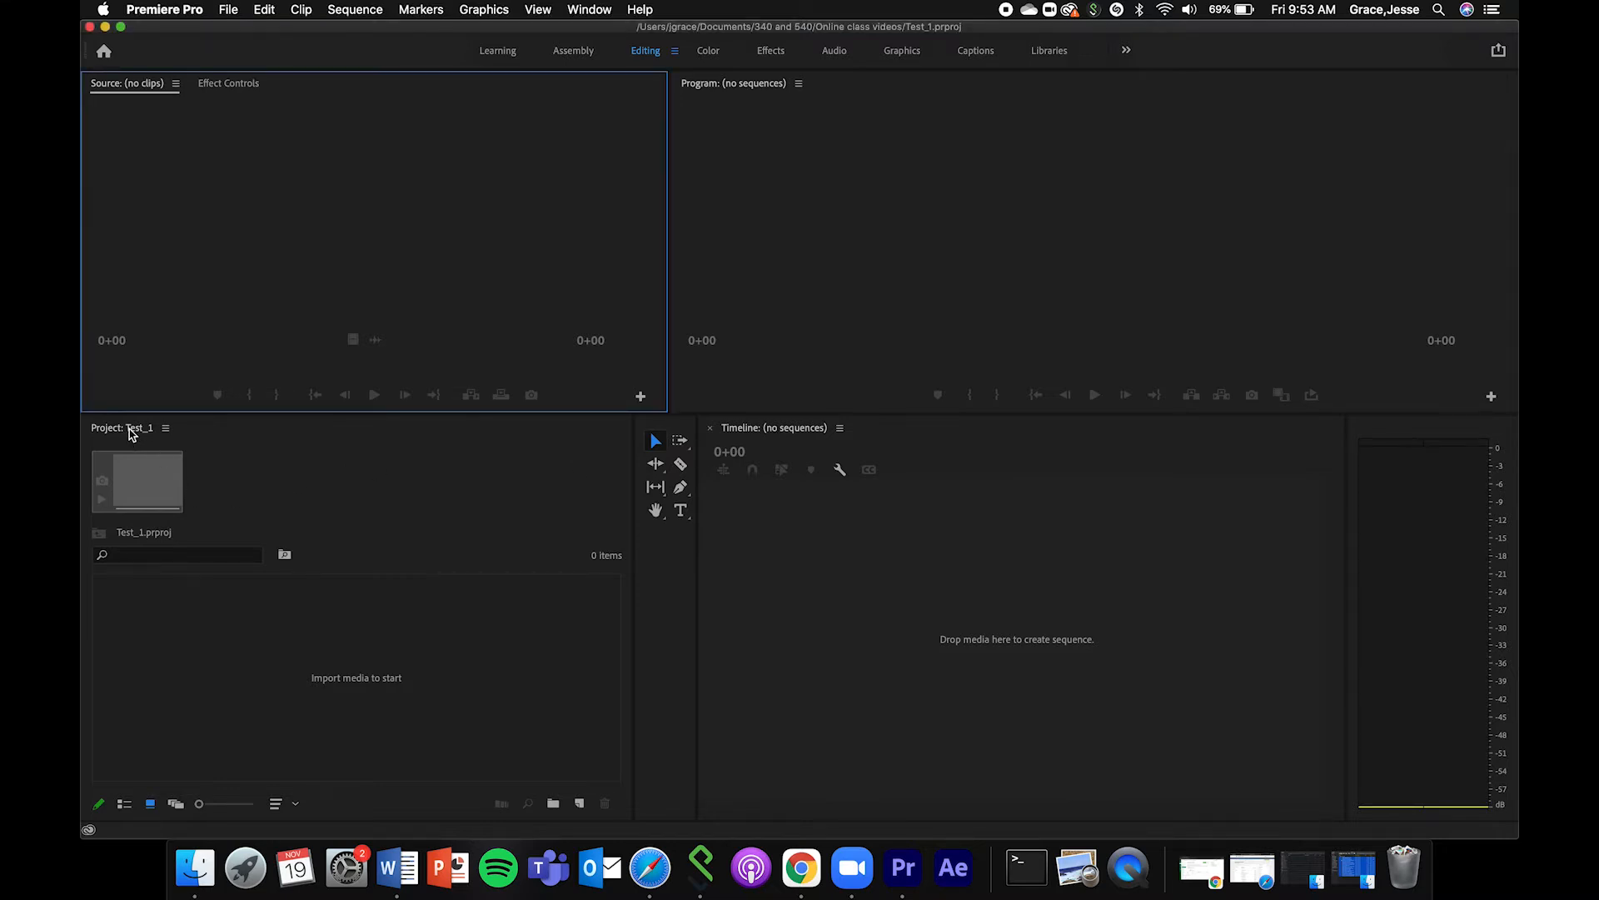
left_click(130, 439)
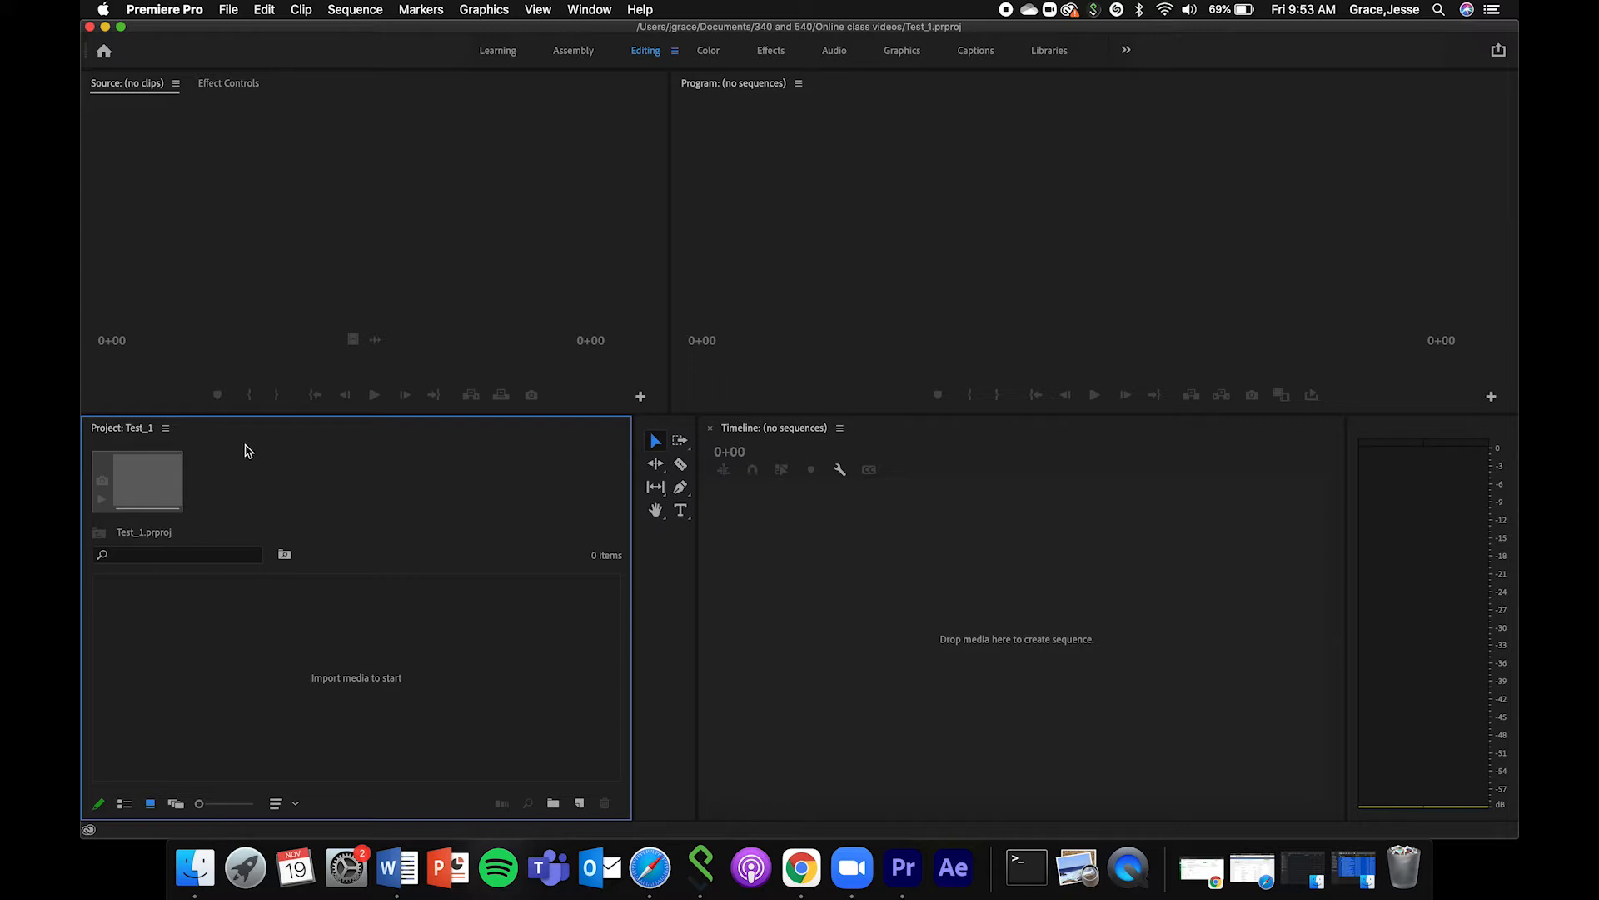
left_click_drag(274, 436, 793, 575)
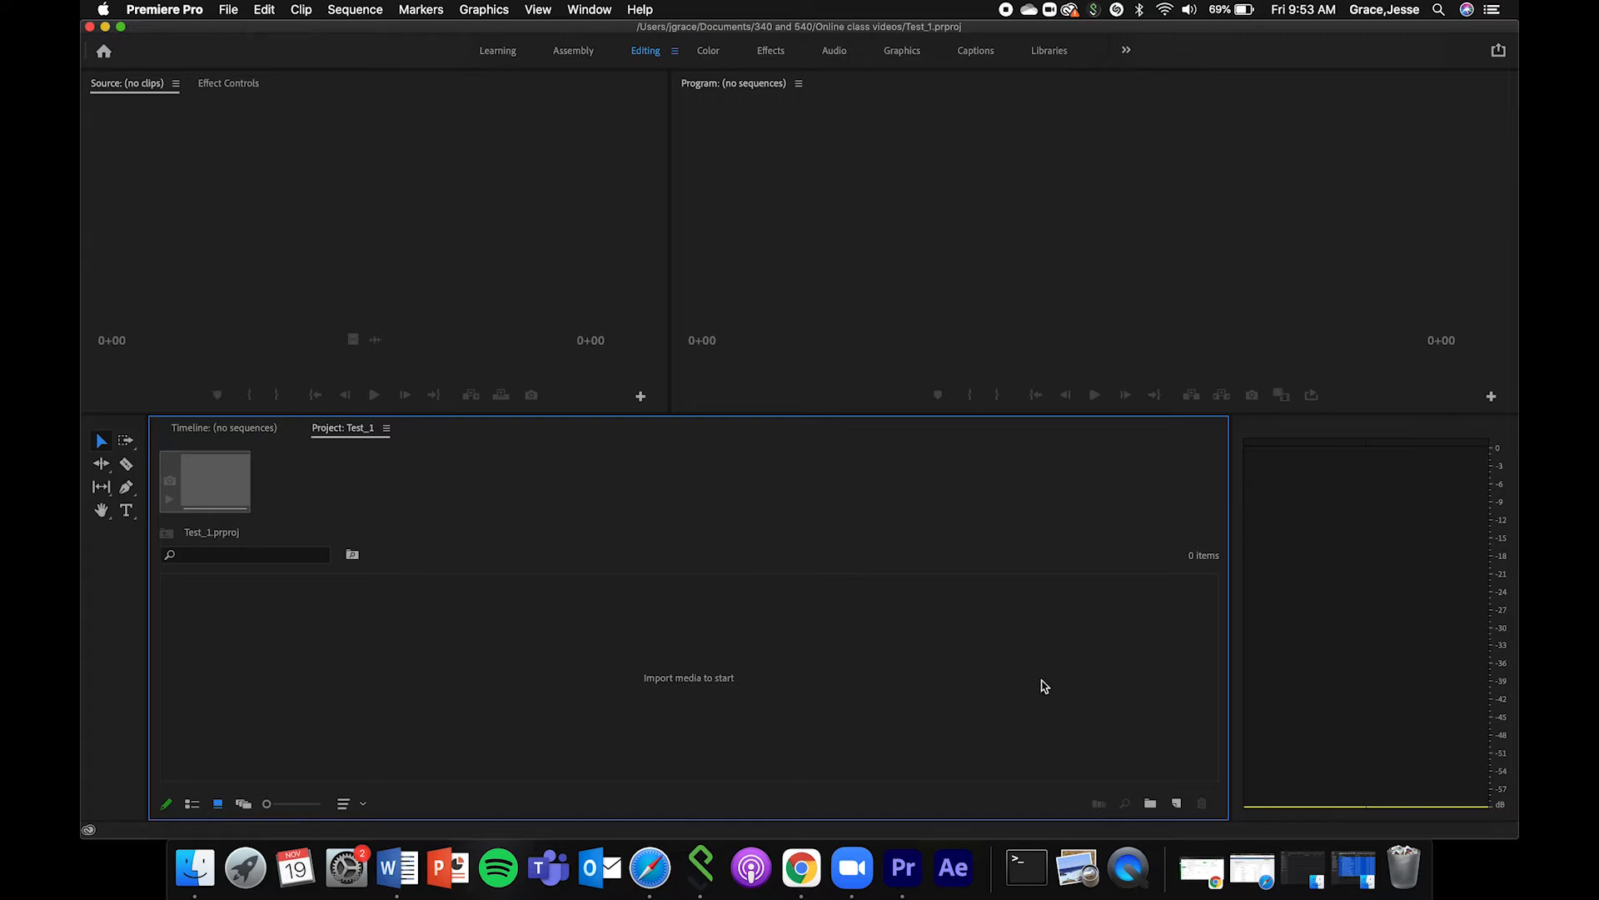
Dock the Project panel separately beside the Tools panel, widen it, and make the lower row of panels taller.
left_click_drag(352, 431, 96, 557)
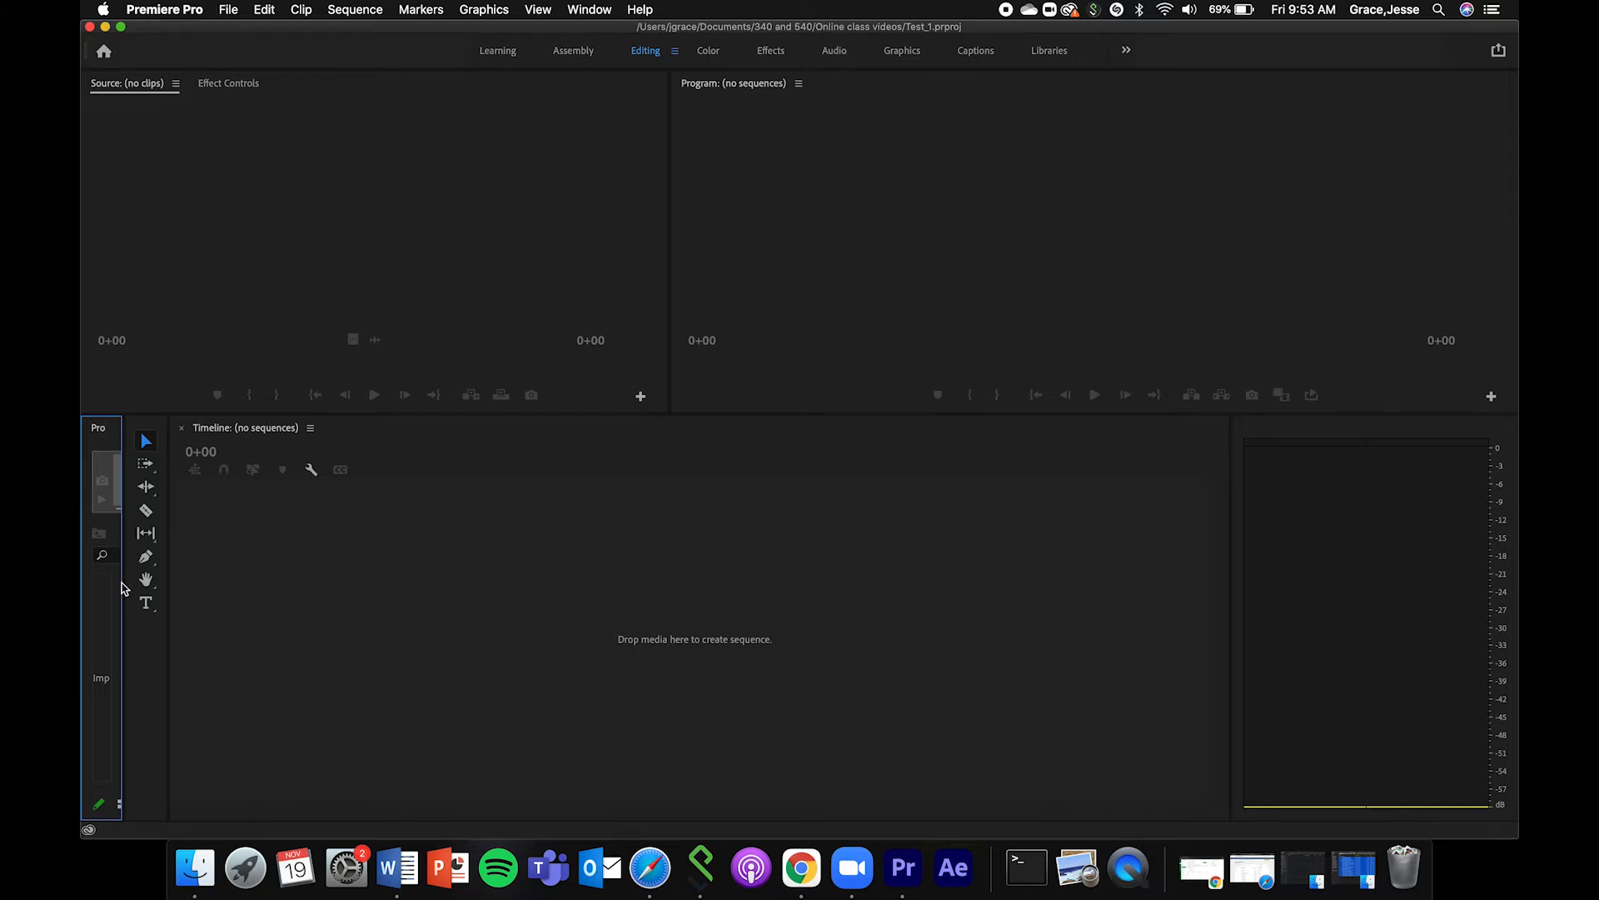
left_click_drag(123, 587, 700, 551)
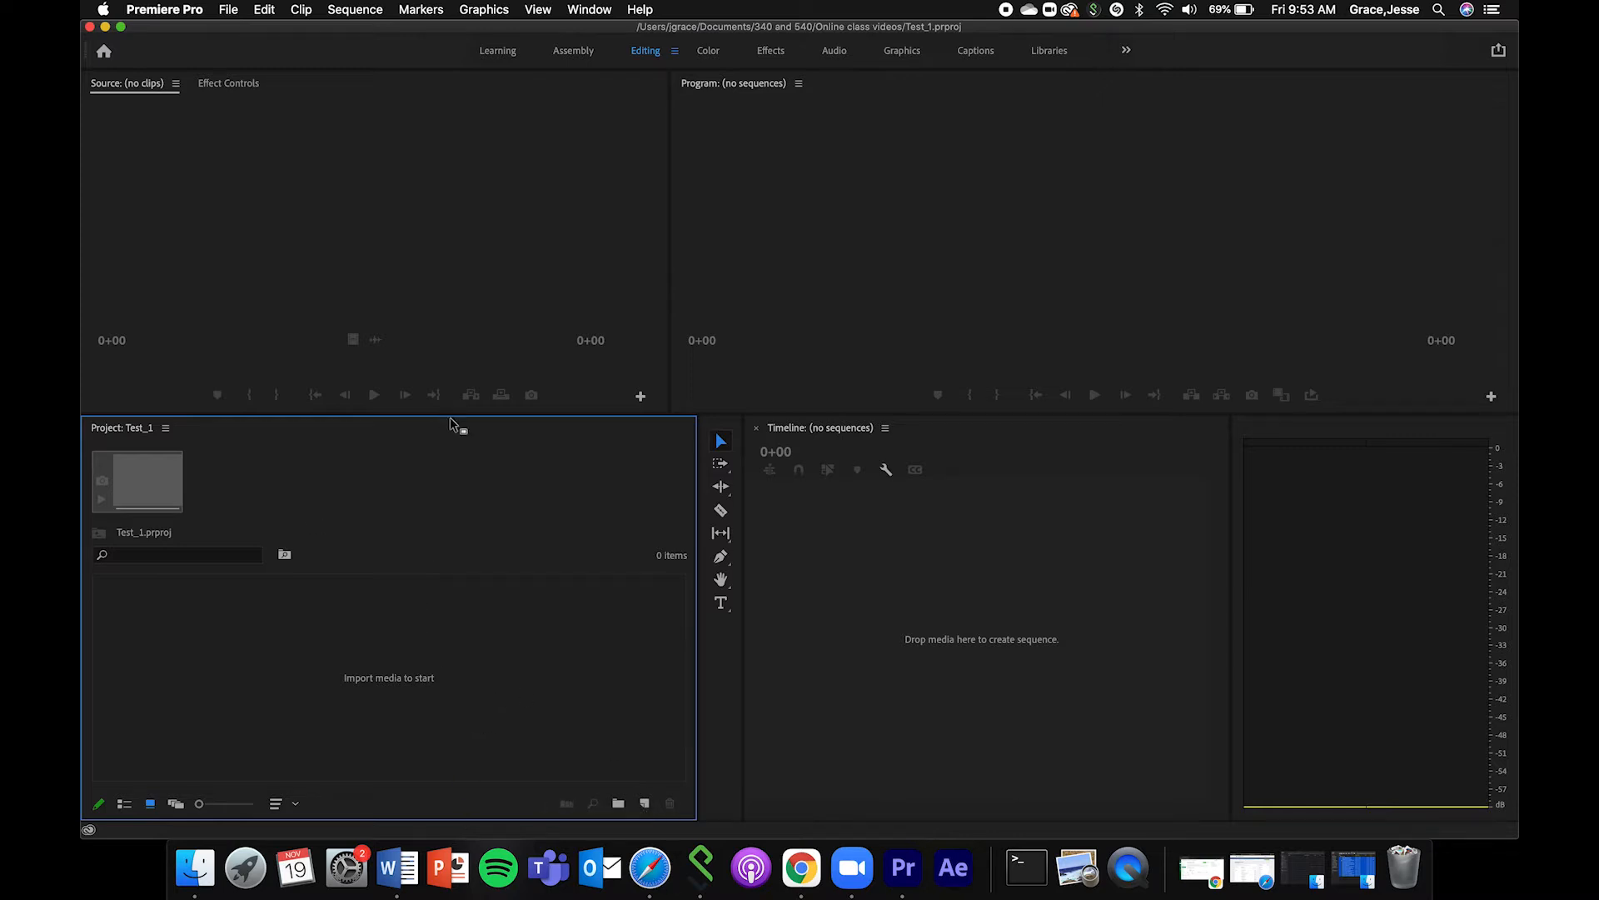
left_click_drag(450, 415, 450, 368)
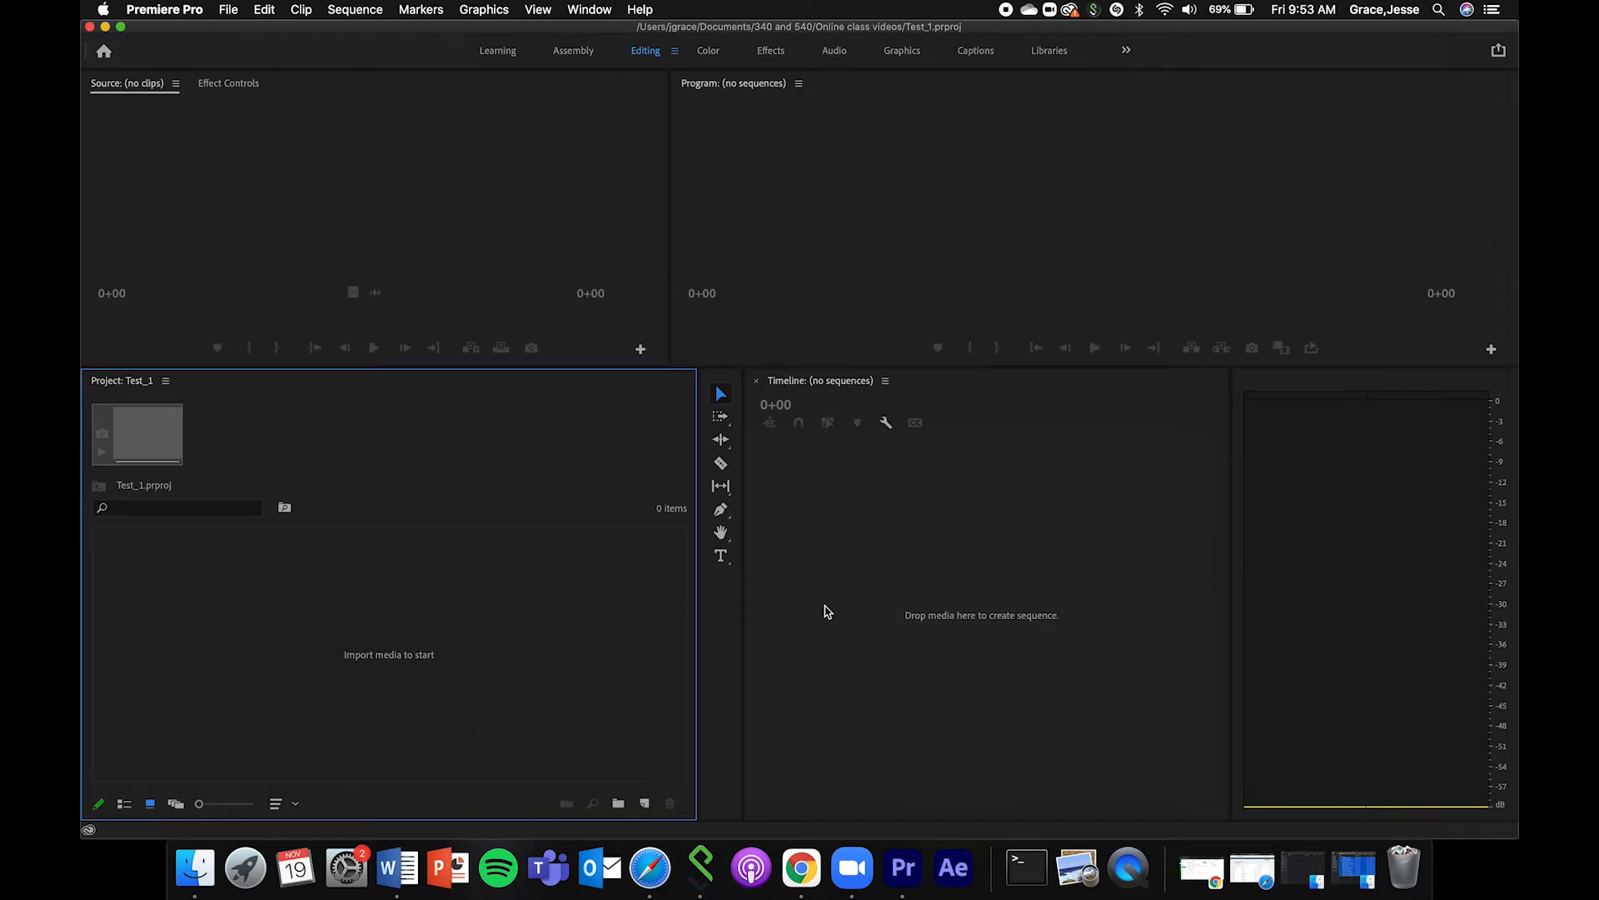
left_click(592, 9)
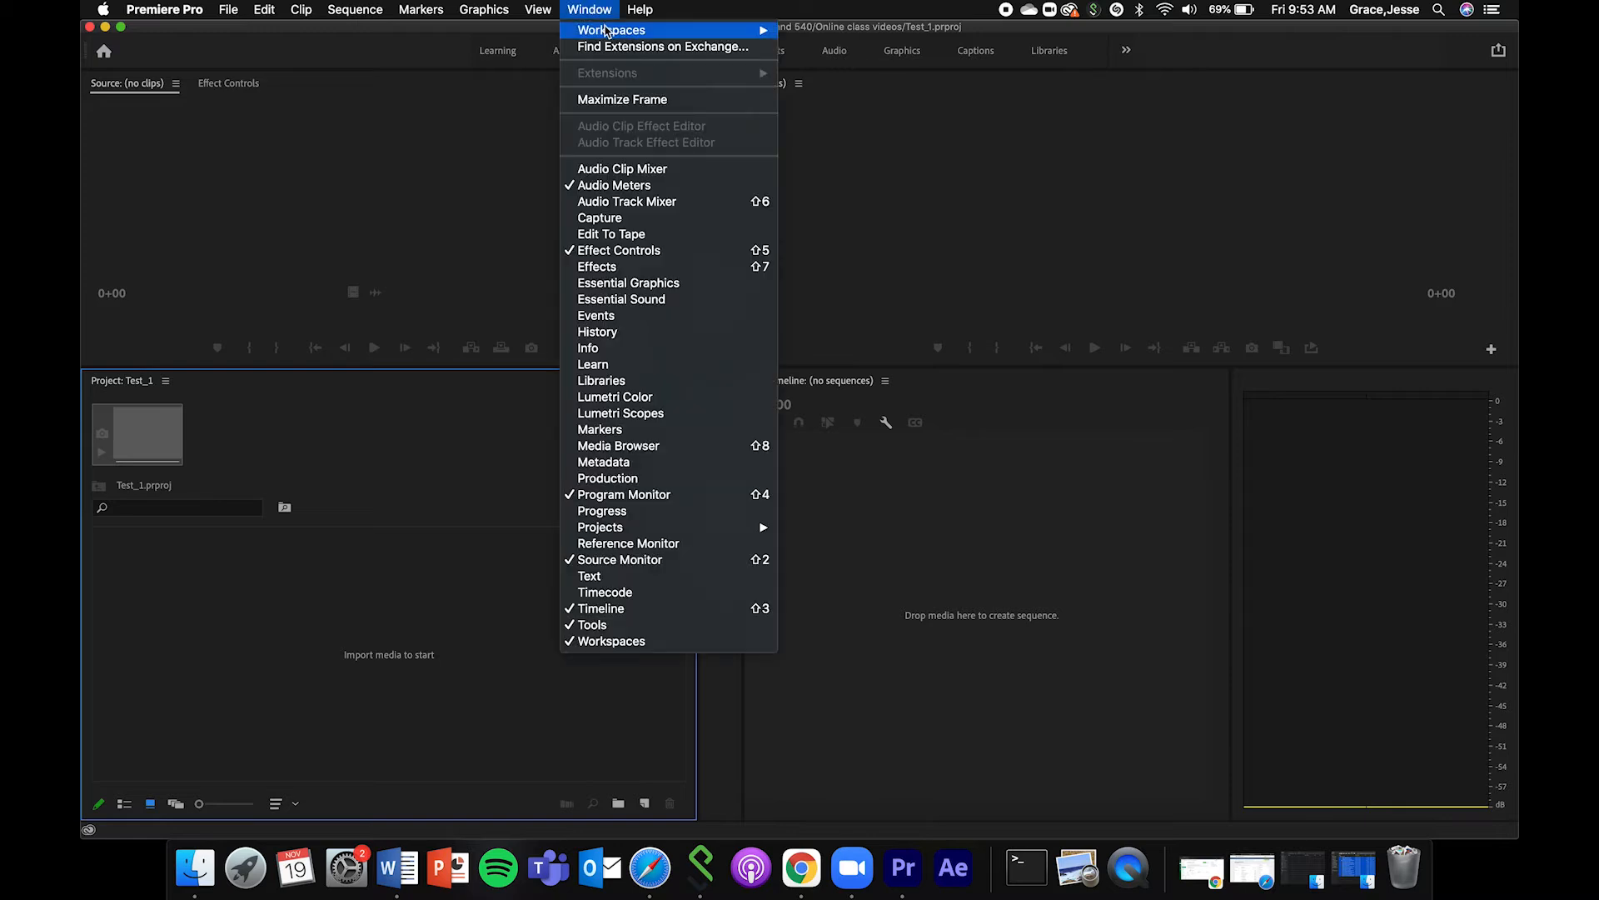
mouse_move(588, 33)
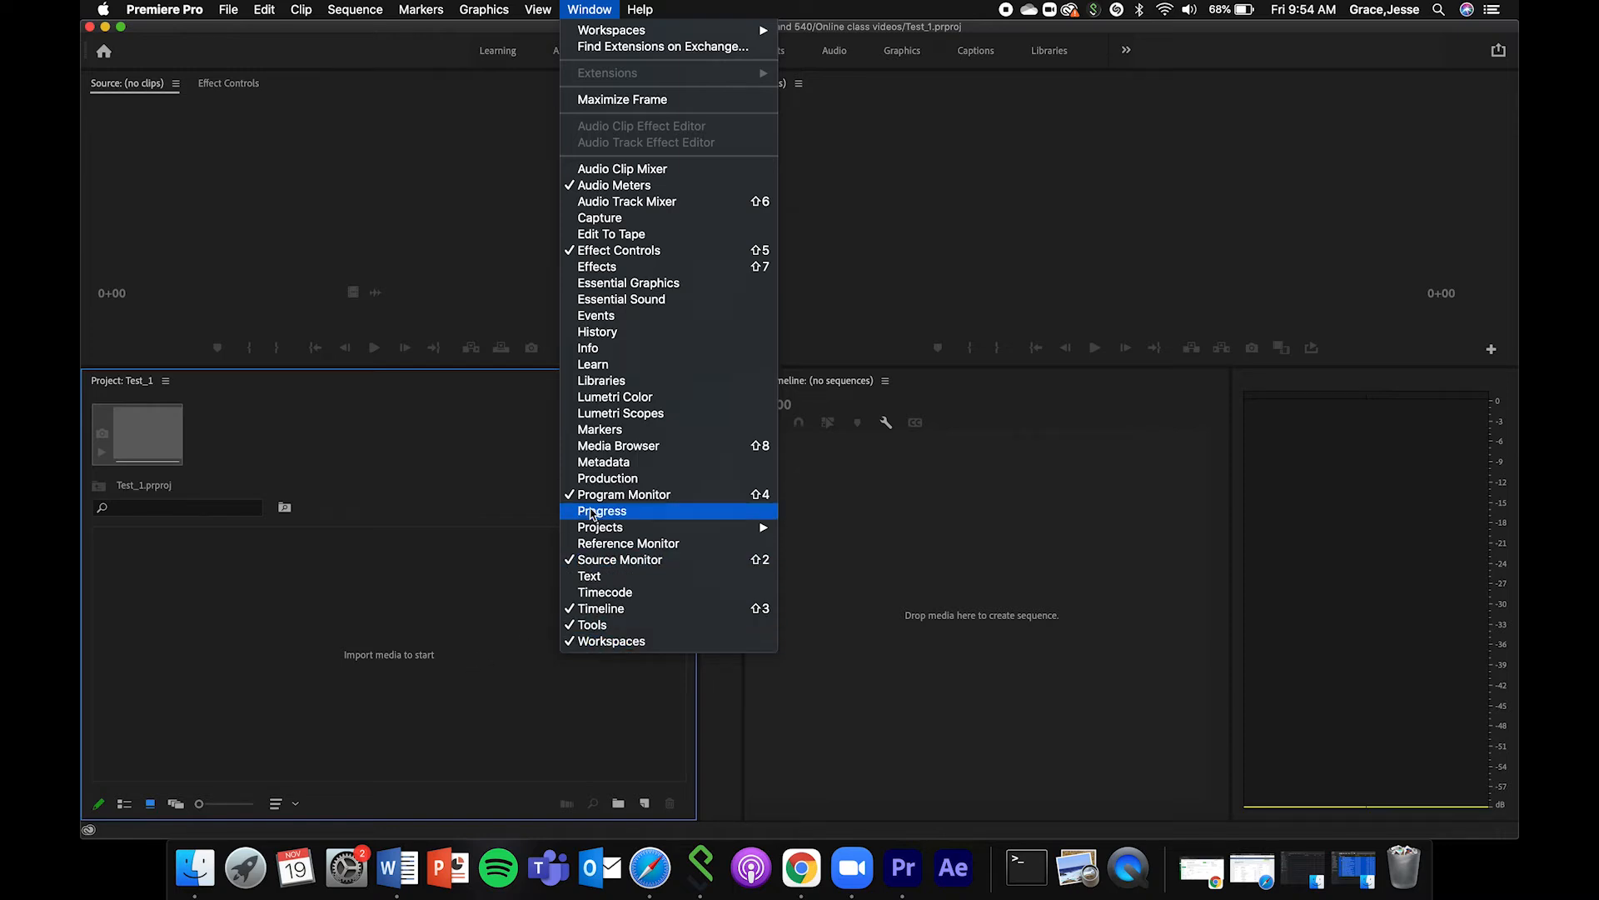
left_click(456, 633)
Import all the clips from Project 1's Raw footage folder in Finder into the Test_1 project and dismiss the import error.
left_click(195, 870)
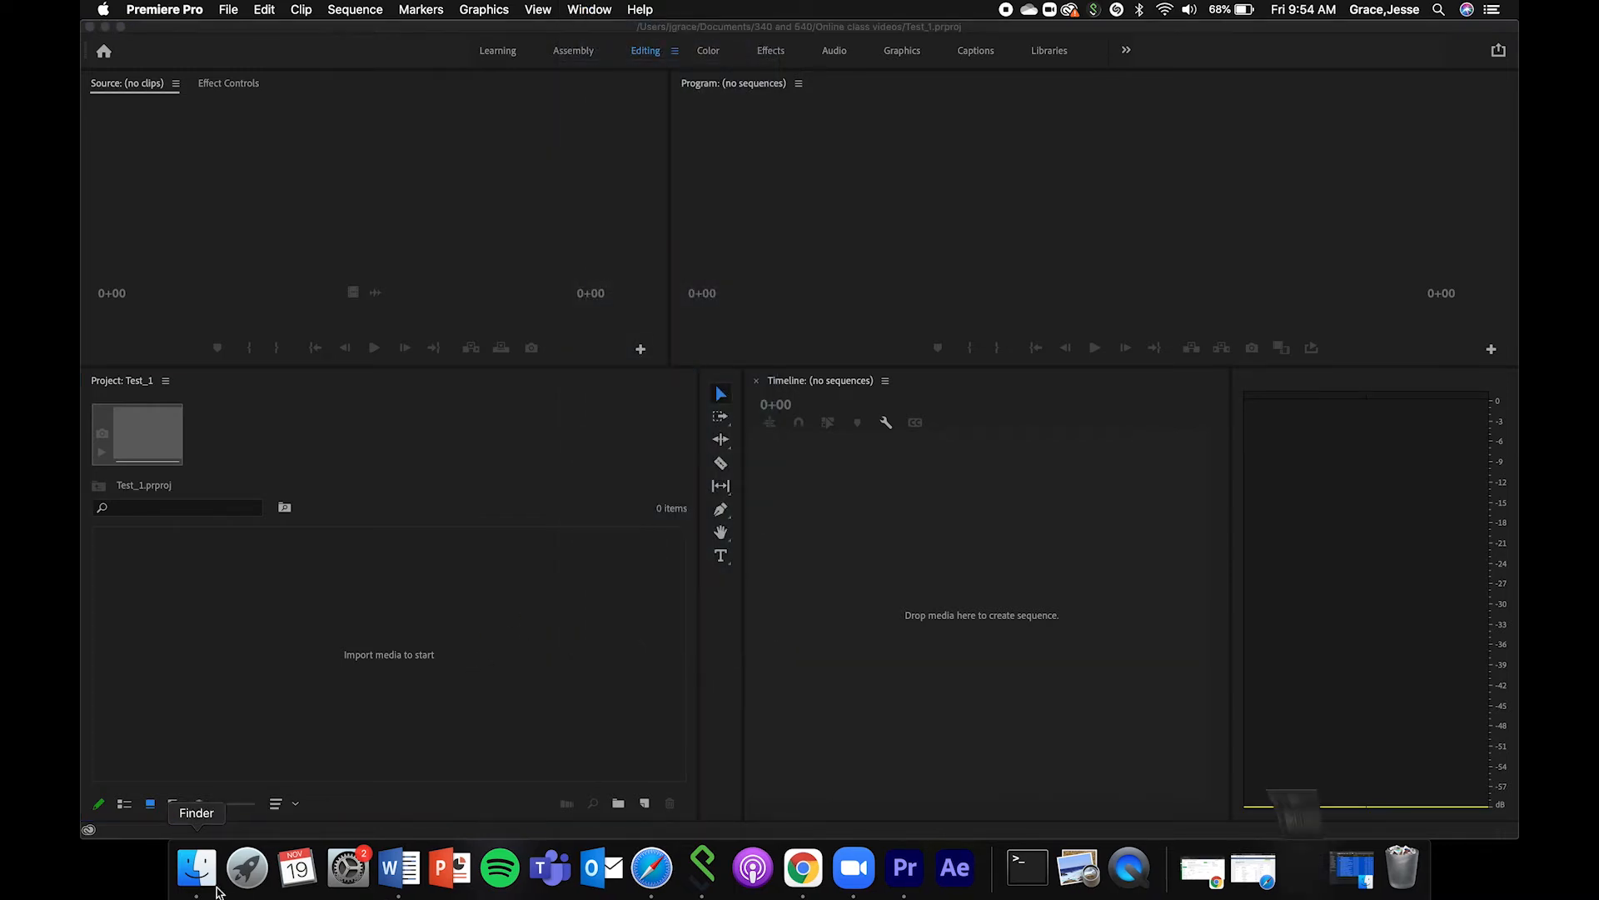
left_click_drag(265, 110, 866, 79)
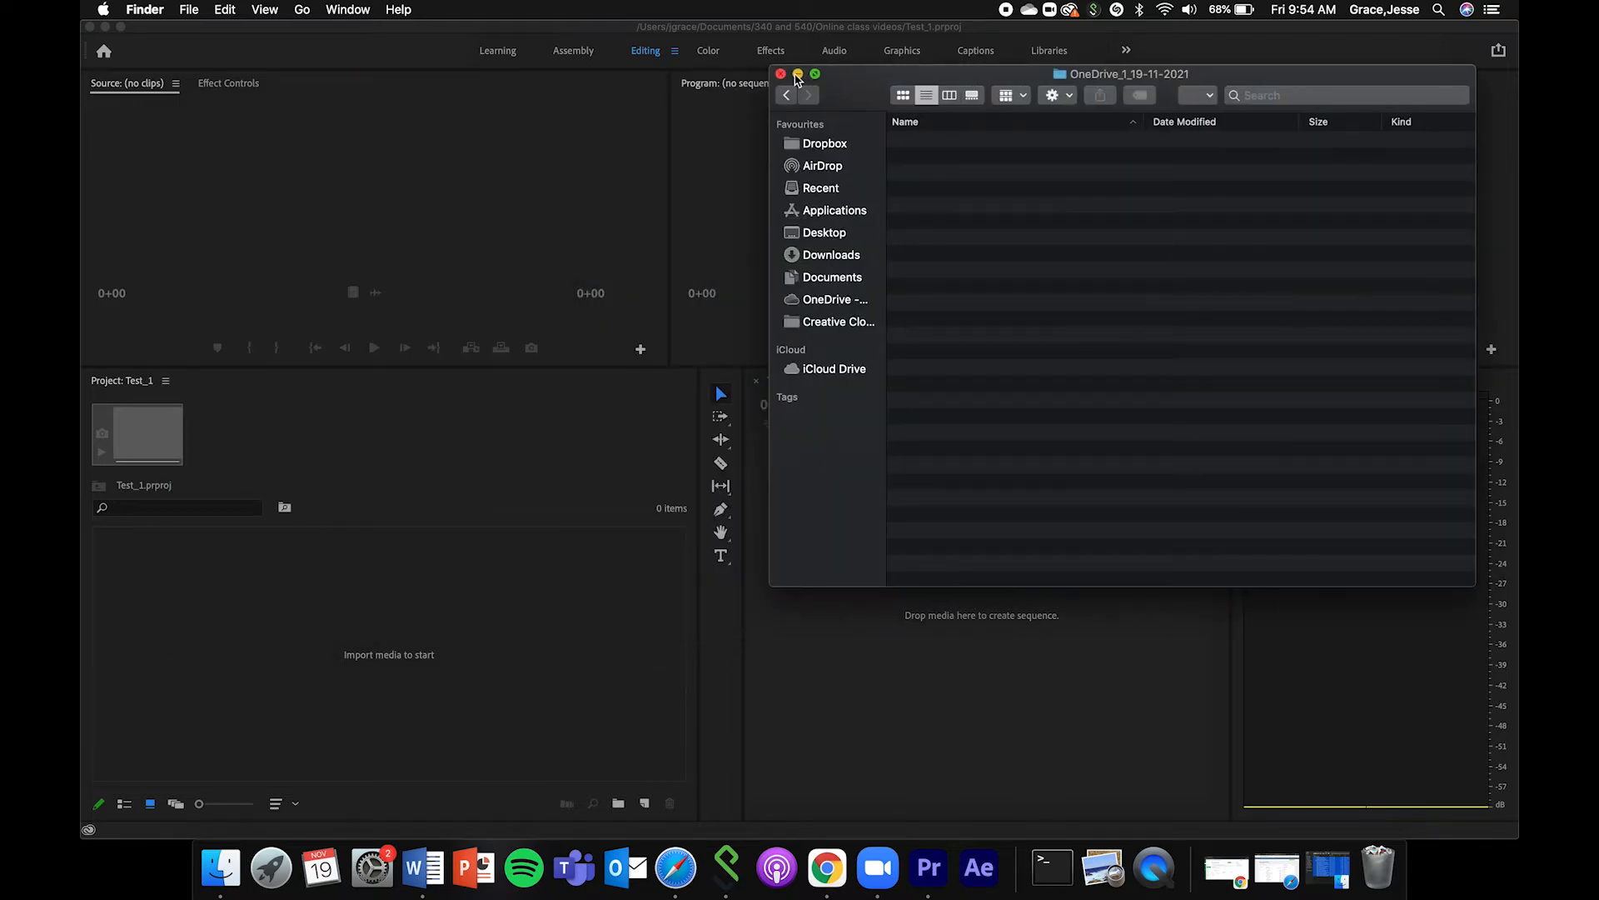
left_click(798, 76)
left_click(1326, 873)
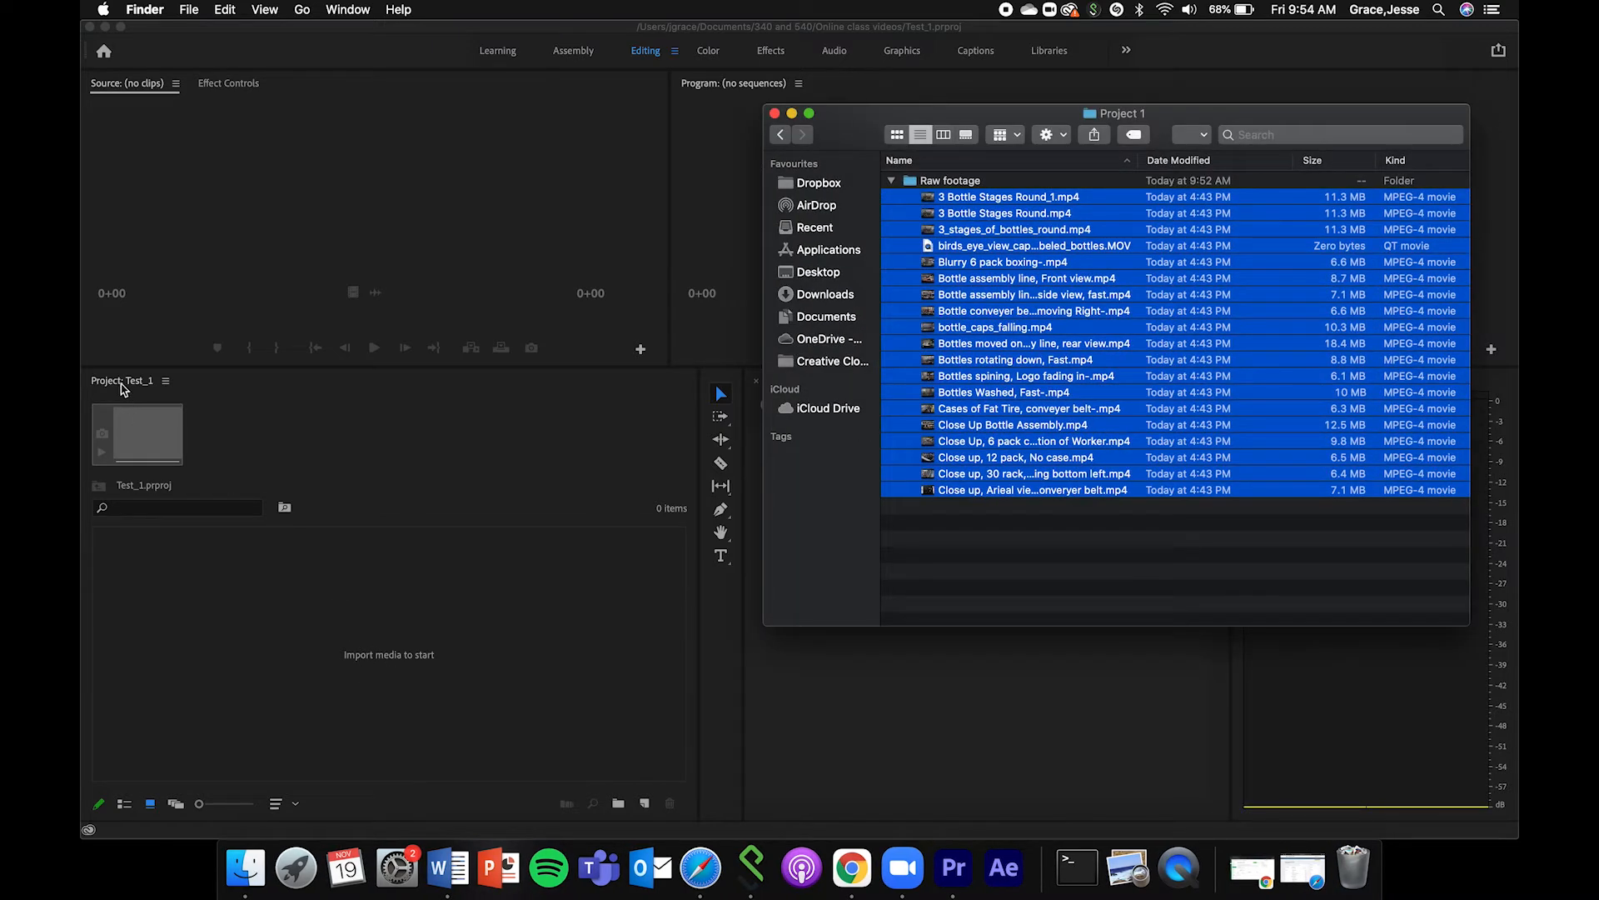
left_click_drag(1124, 349, 400, 628)
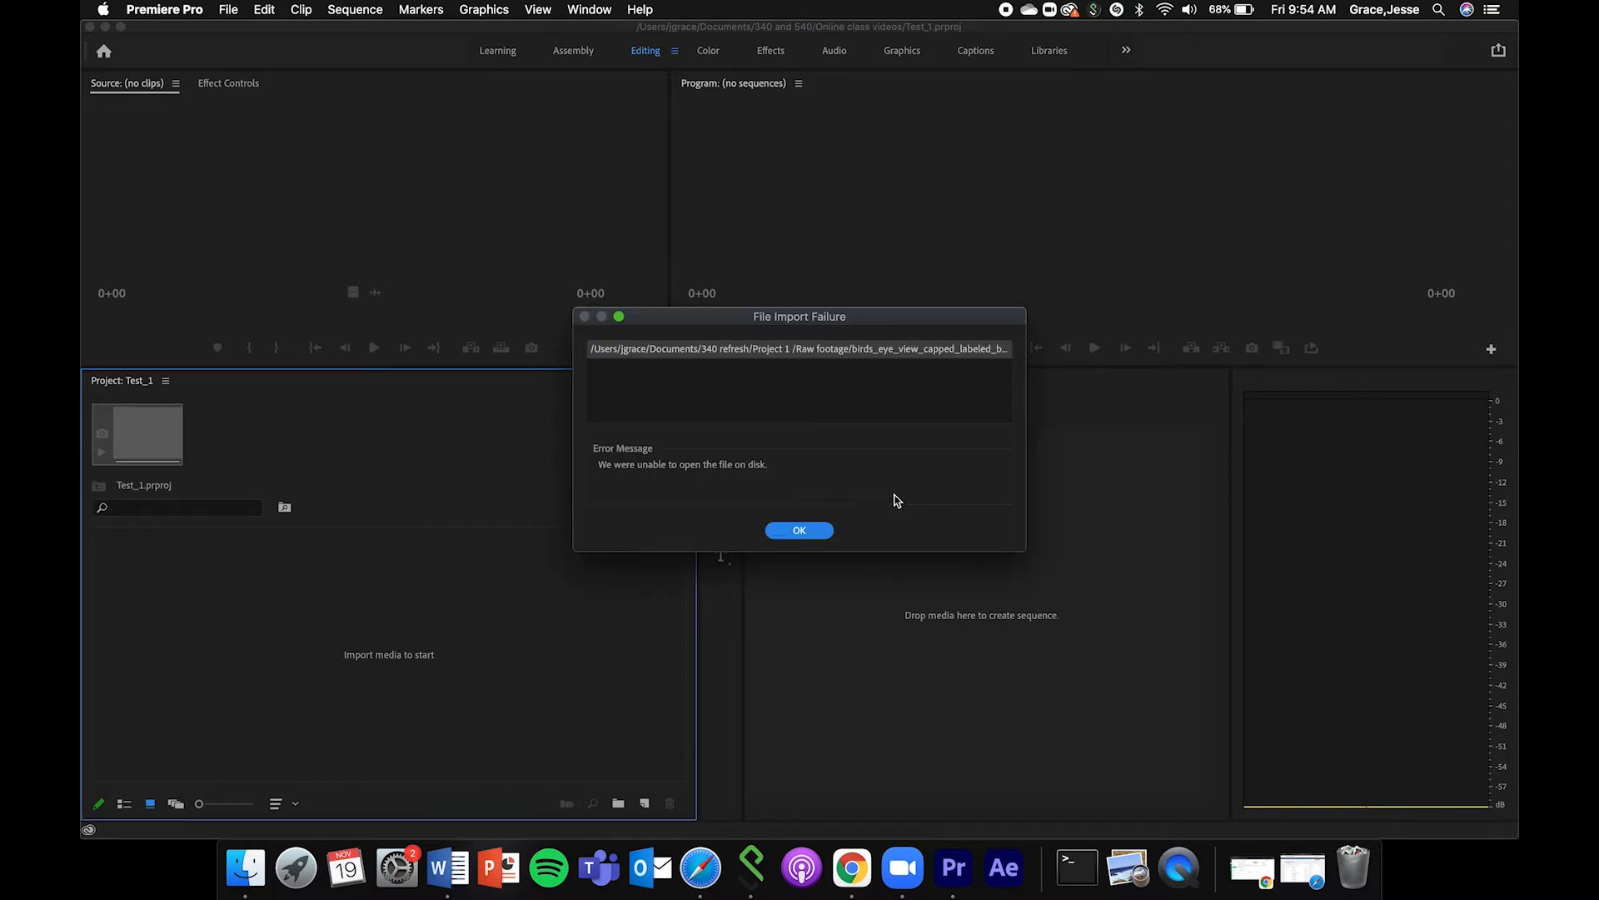
left_click(798, 530)
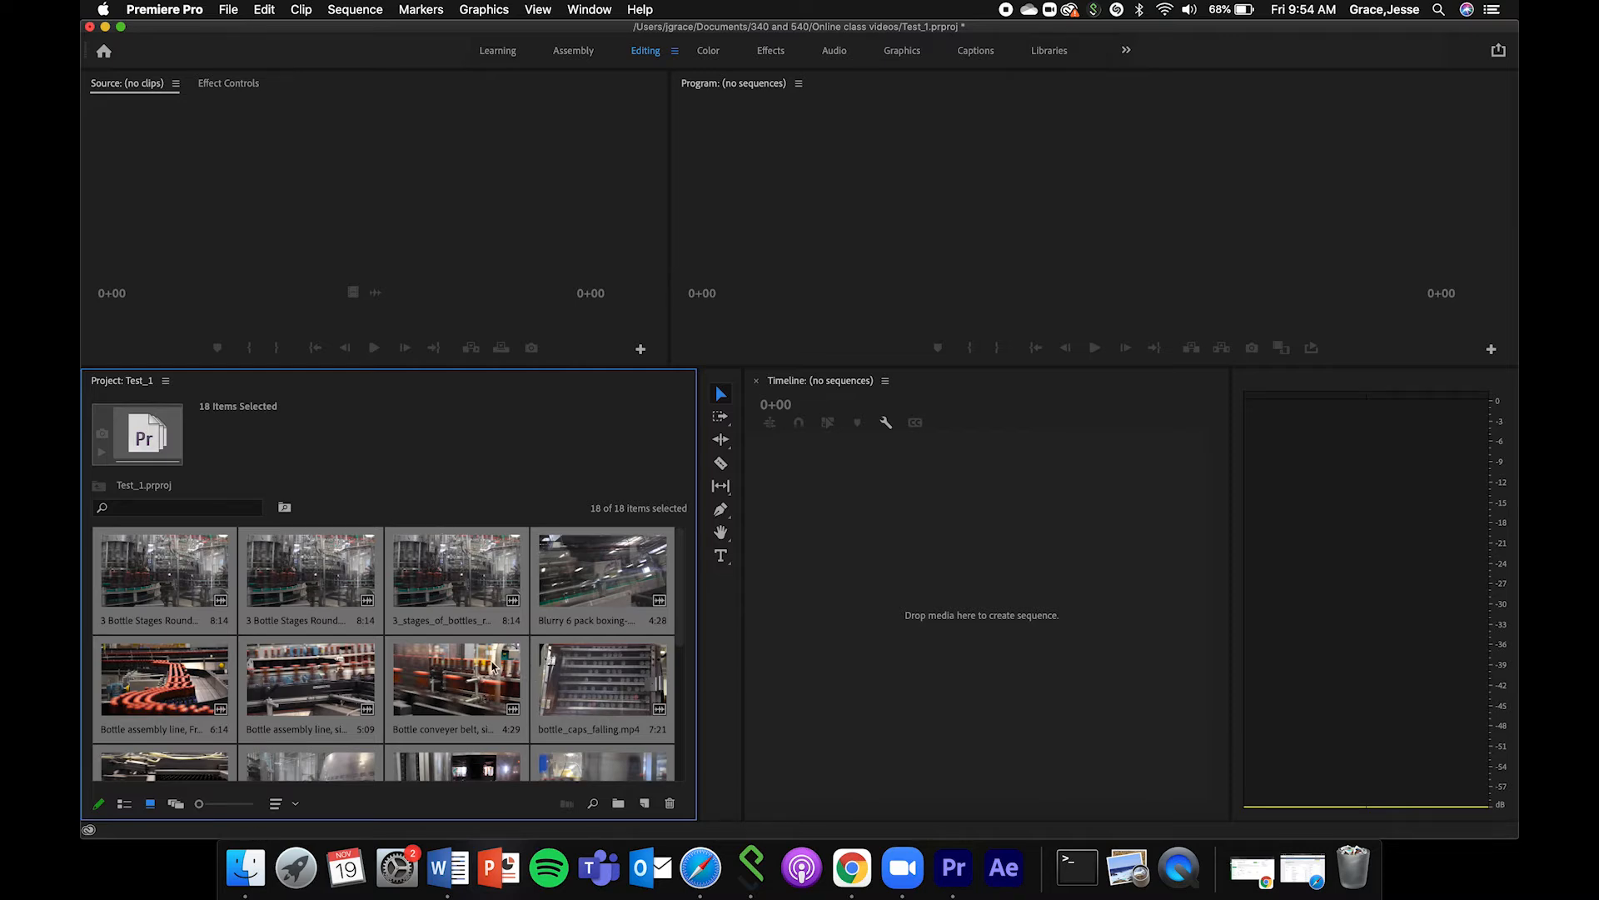
Look through the imported clips in the Project panel and check the details of bottle_caps_falling.mp4 and the bottle conveyer belt clip.
scroll(511, 688, "down", 4)
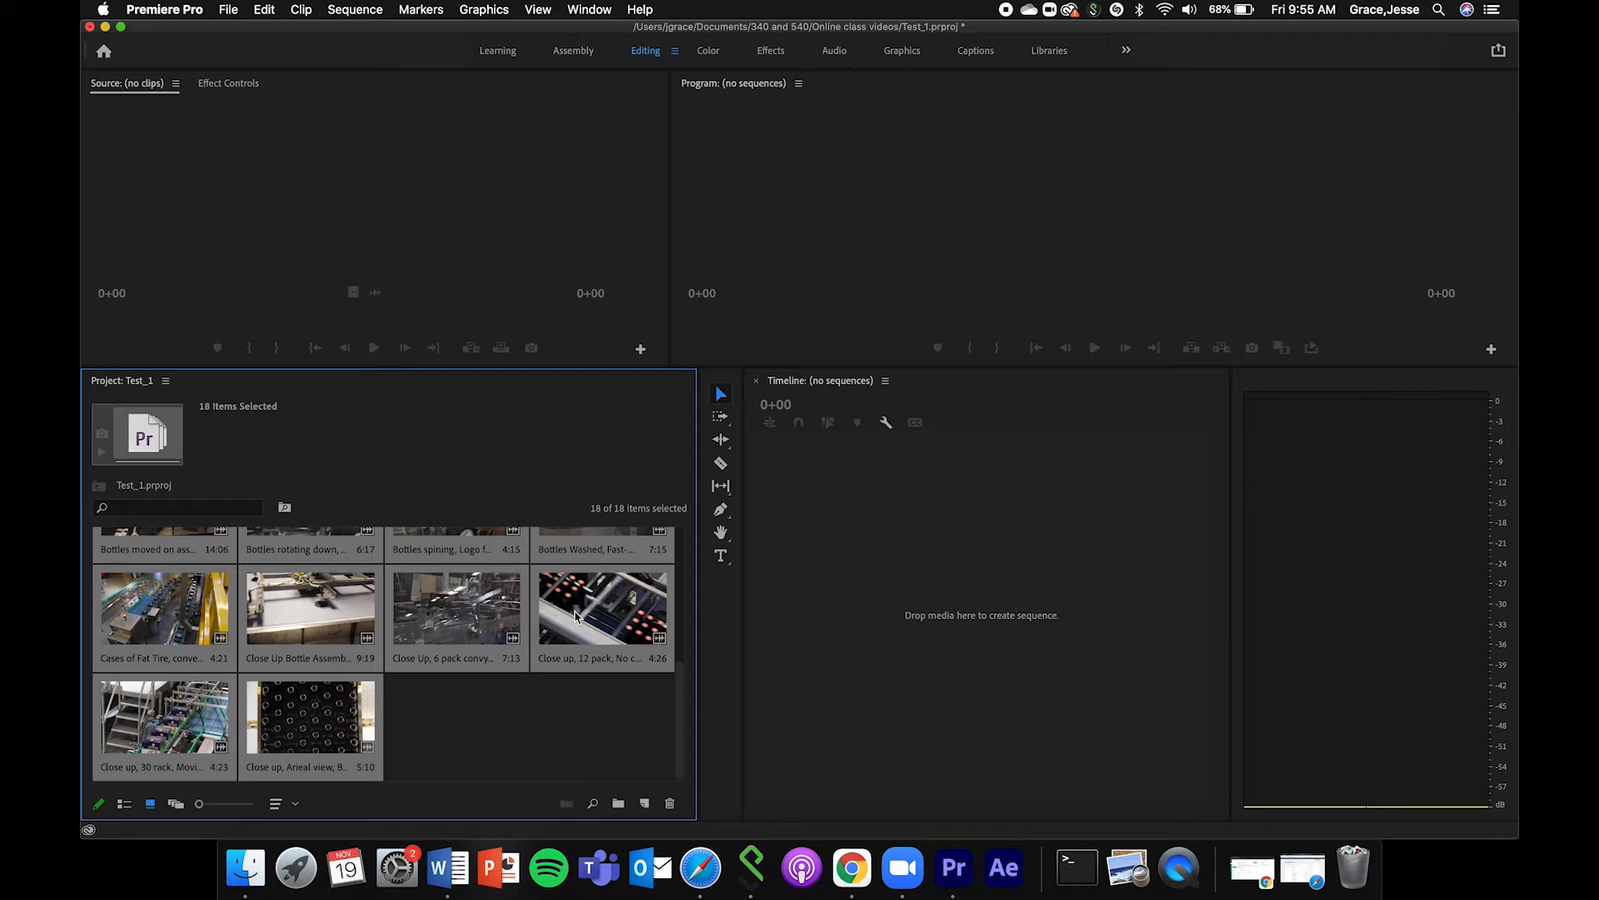
scroll(602, 673, "up", 5)
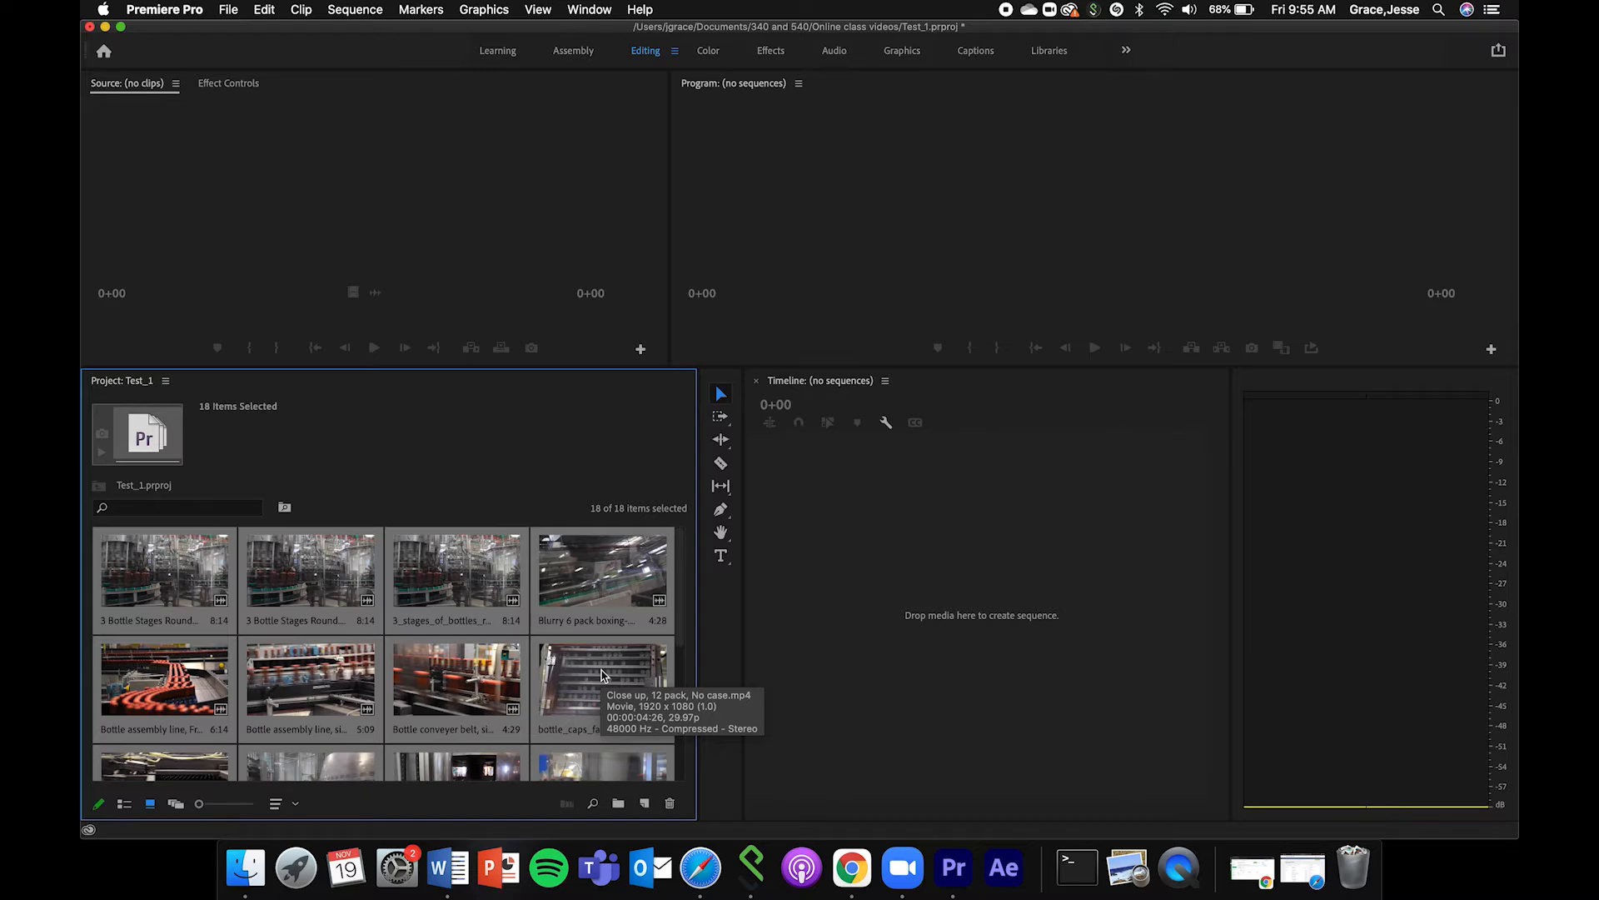
left_click(602, 673)
left_click(437, 675)
left_click(621, 704)
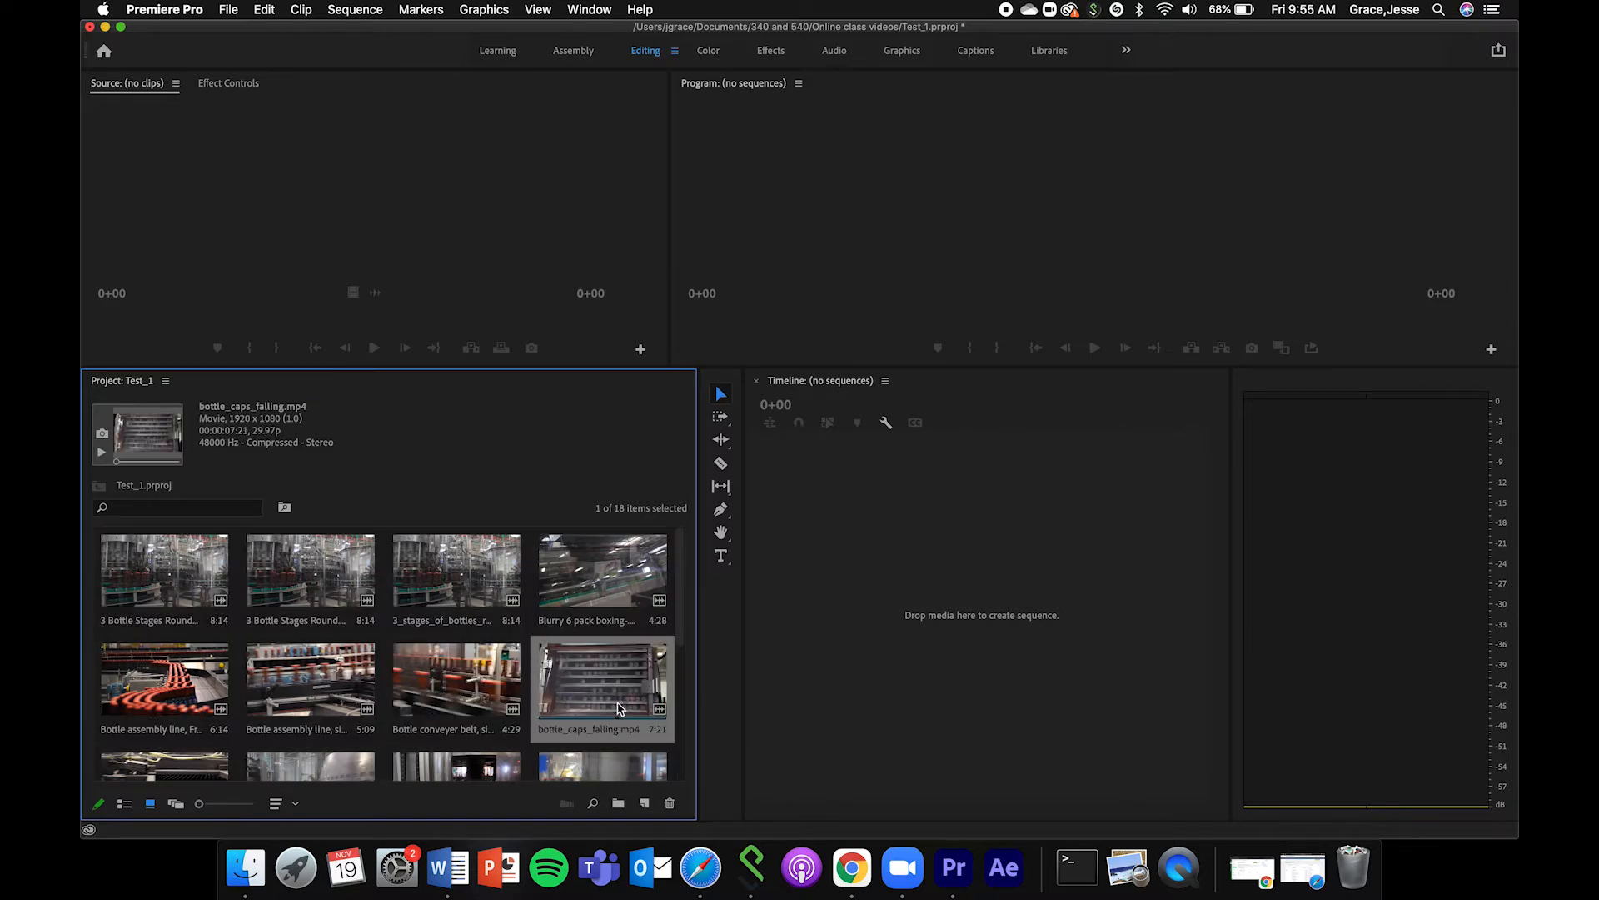
left_click(421, 706)
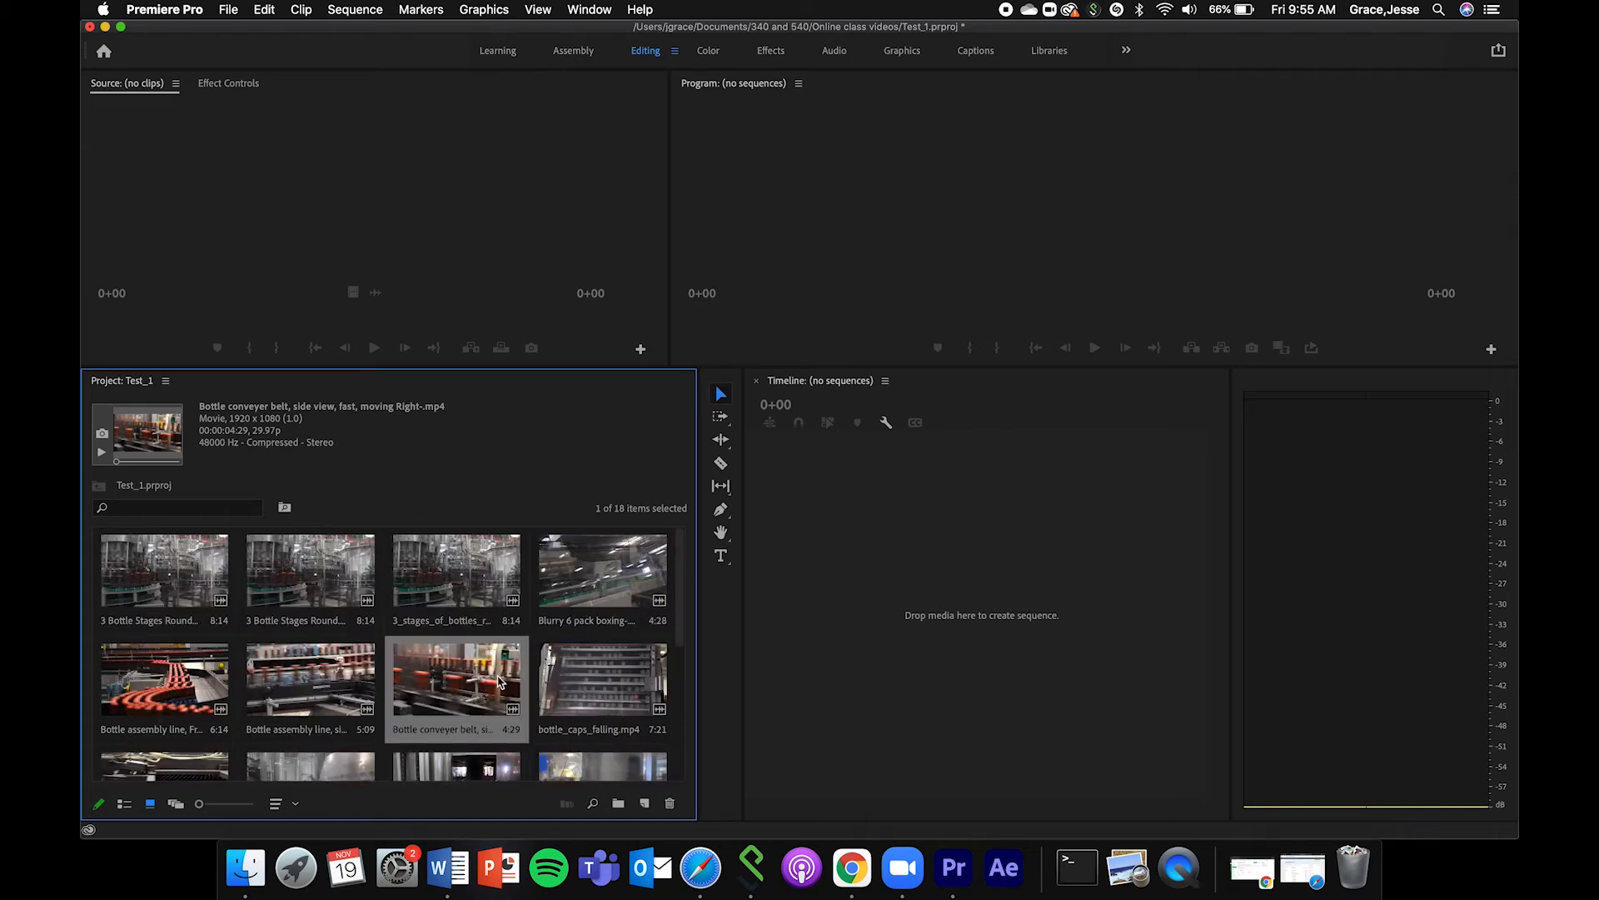
Switch to Finder to view the source clips in Project 1's Raw footage folder, deselect them, and minimise the window.
left_click(244, 868)
left_click(1032, 538)
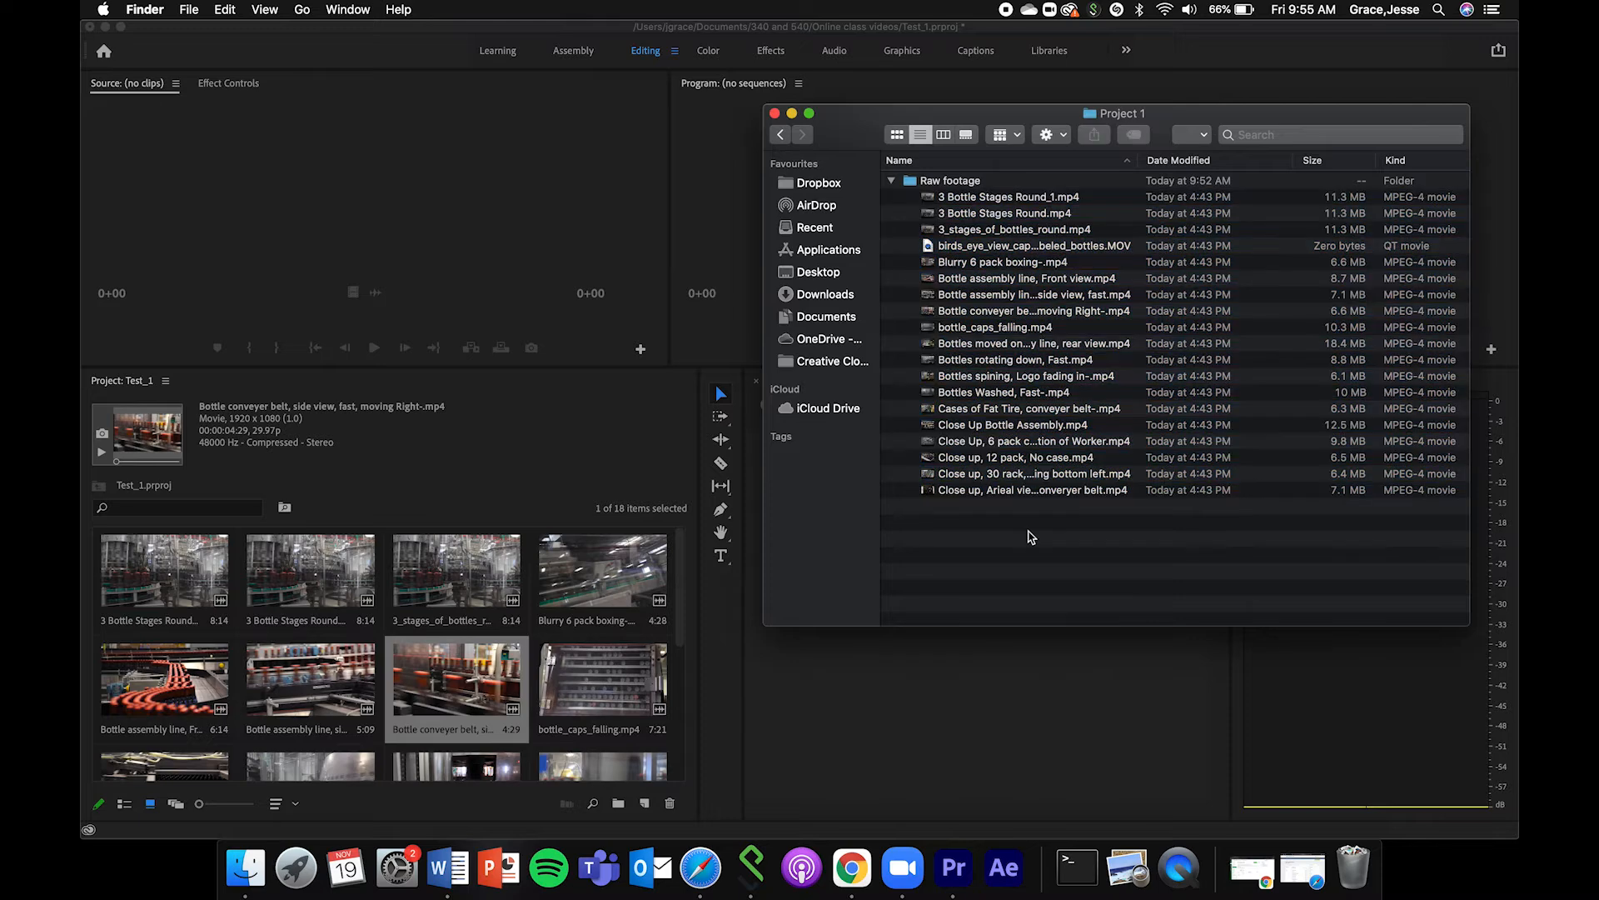
left_click(793, 113)
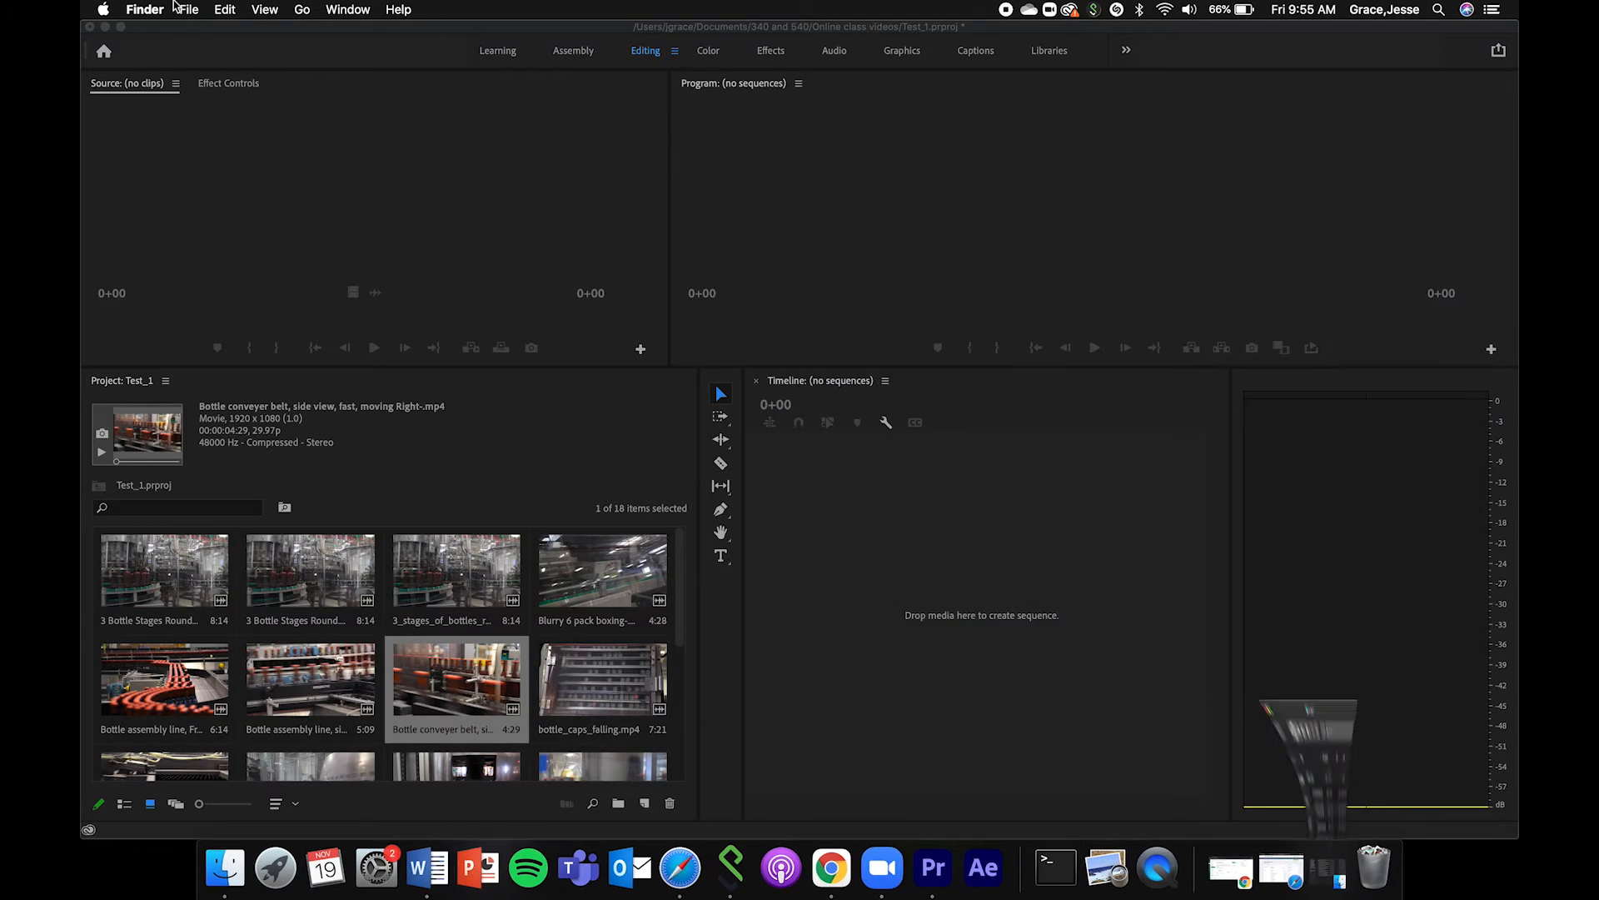
Switch back to Premiere Pro, open the Media Browser, and dock it in the same group as the Project panel.
left_click(354, 10)
mouse_move(409, 13)
left_click(404, 486)
left_click(601, 9)
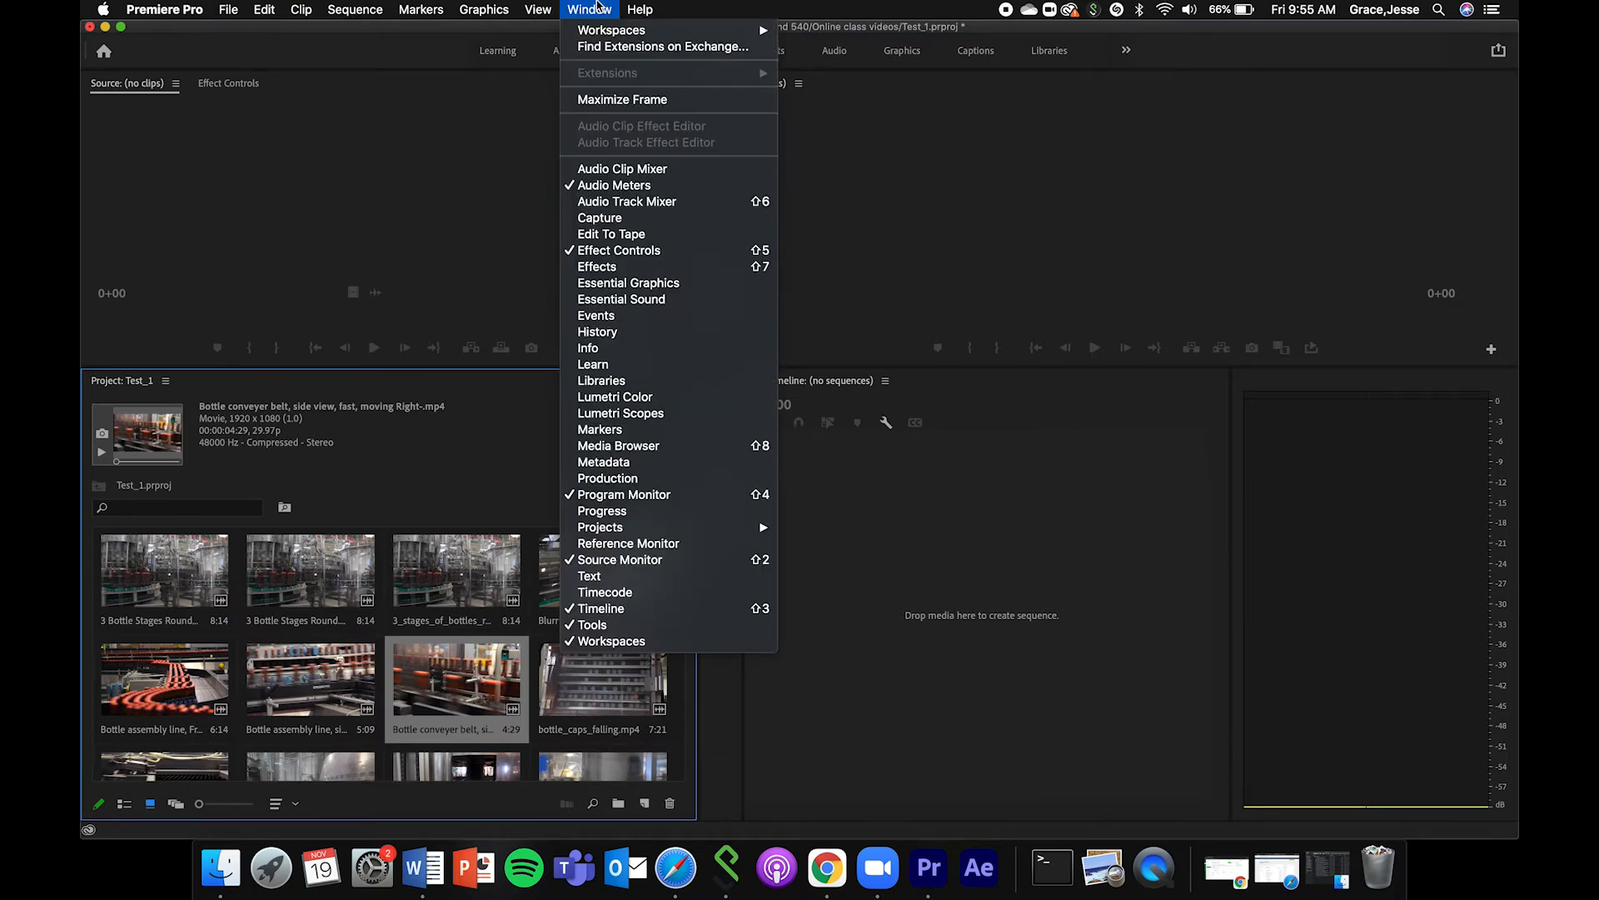
left_click(623, 448)
left_click_drag(334, 100, 243, 391)
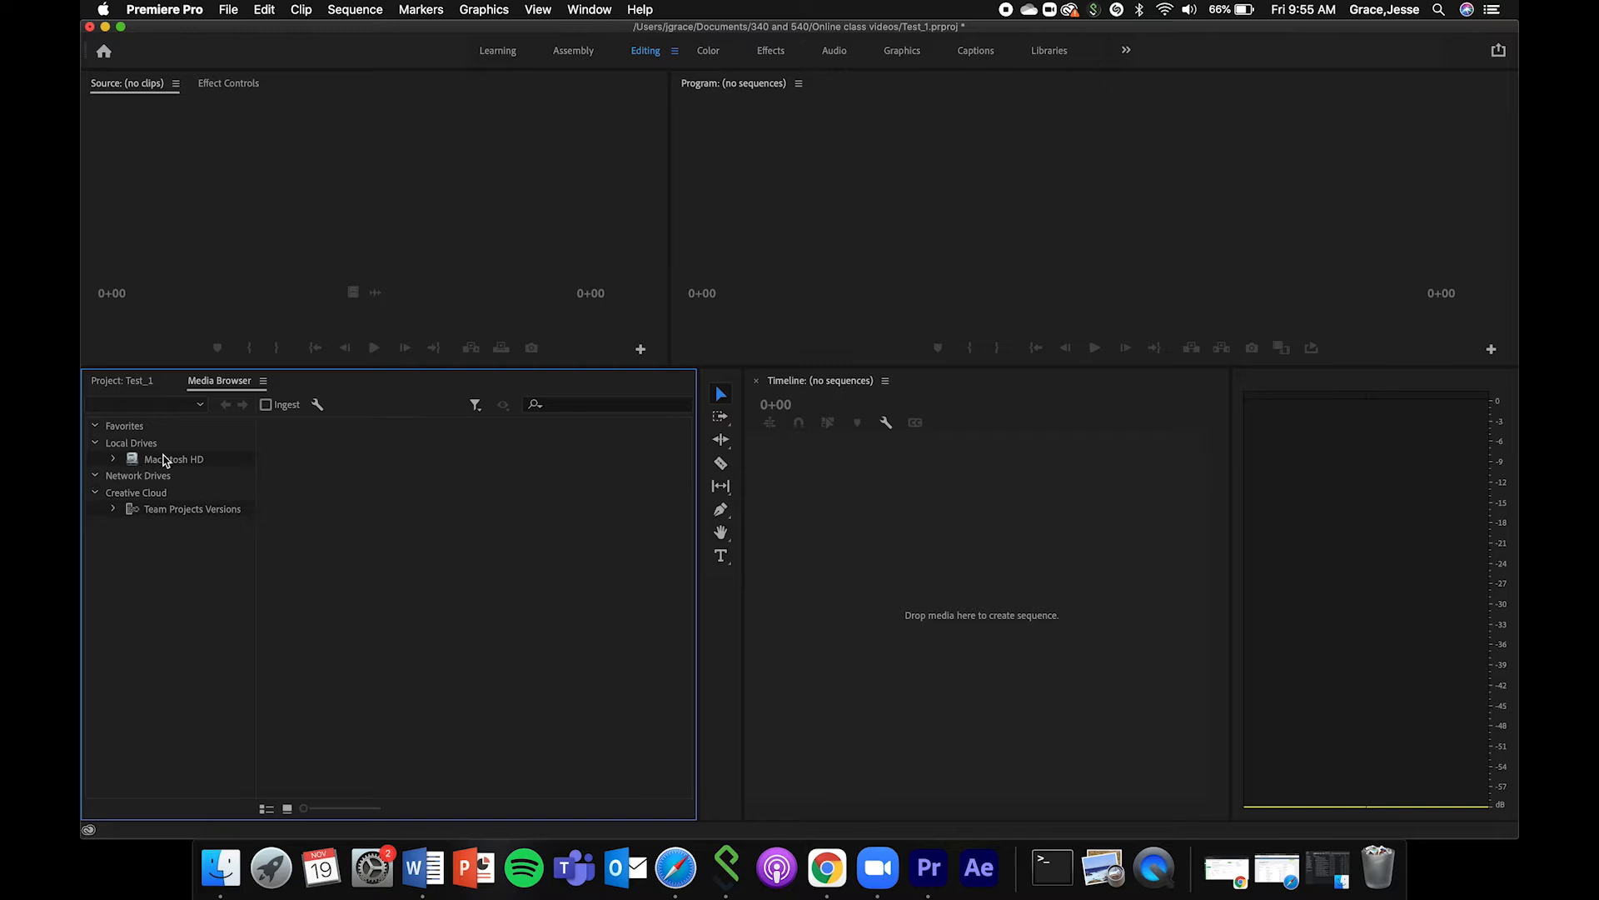
Browse Team Projects Versions and the Macintosh HD drive in the Media Browser, and return to the Test_1 project's clips.
left_click(169, 459)
left_click(180, 509)
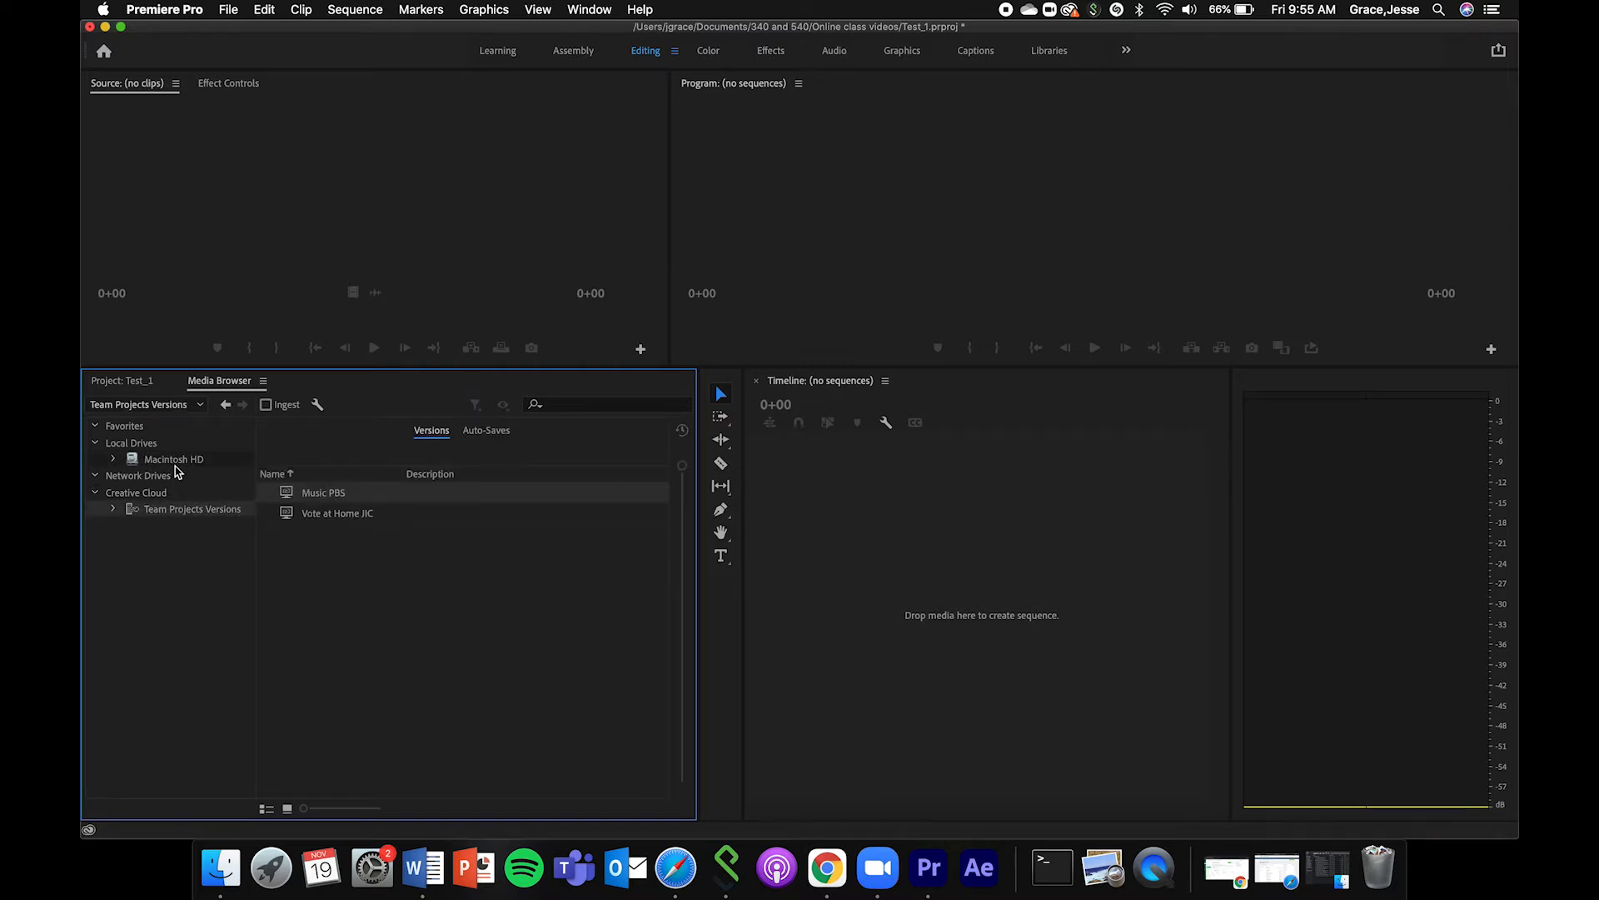
left_click(179, 461)
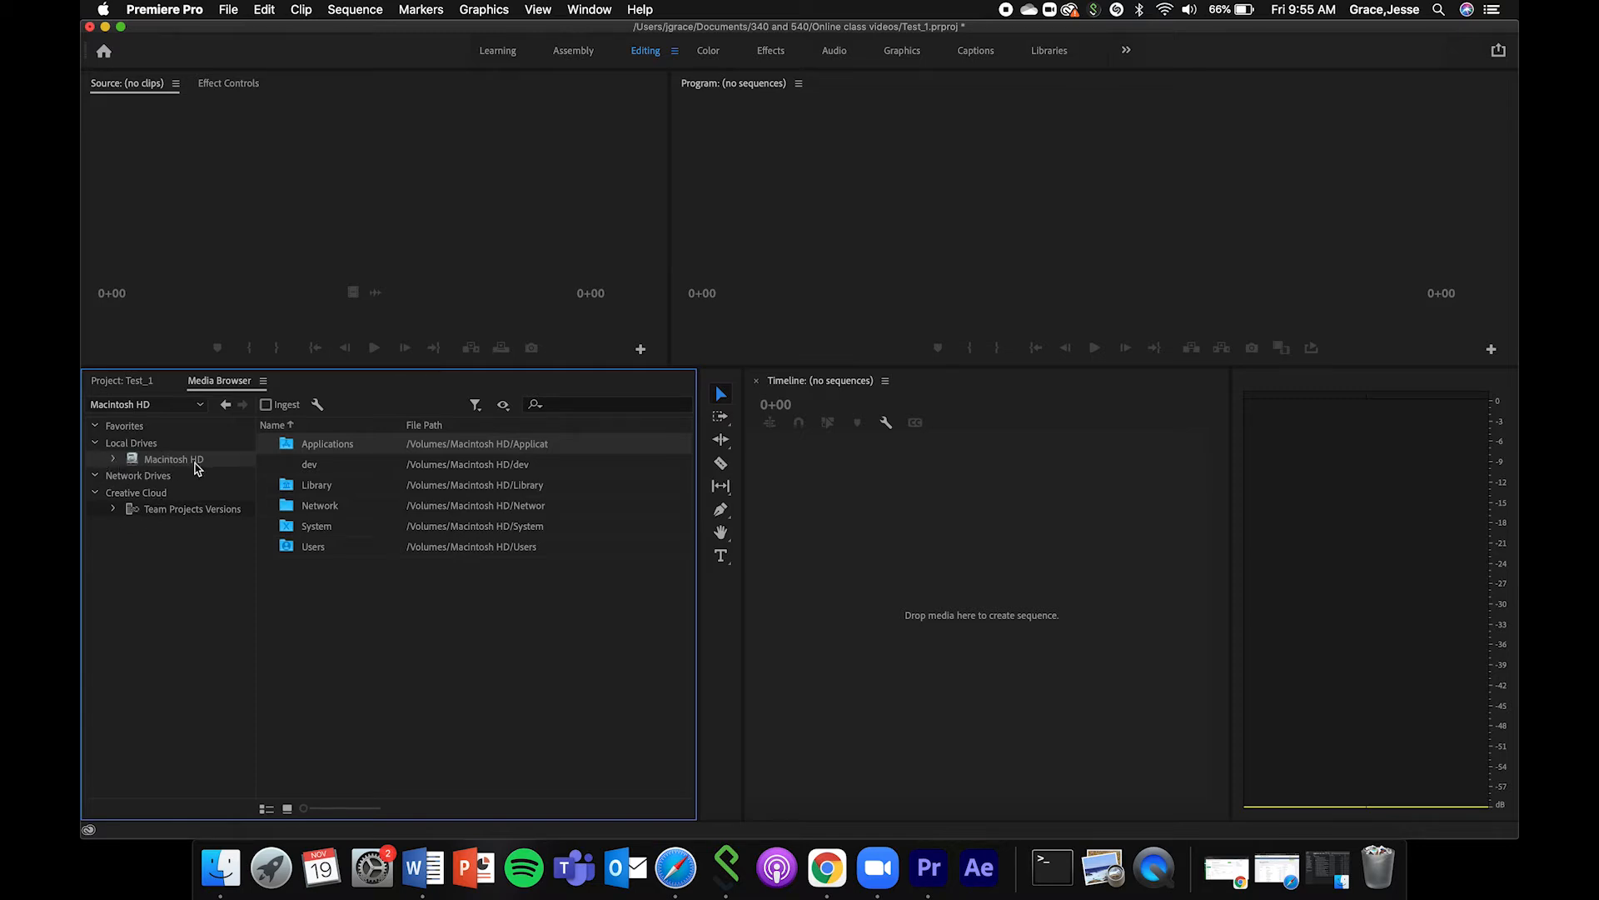
left_click(134, 382)
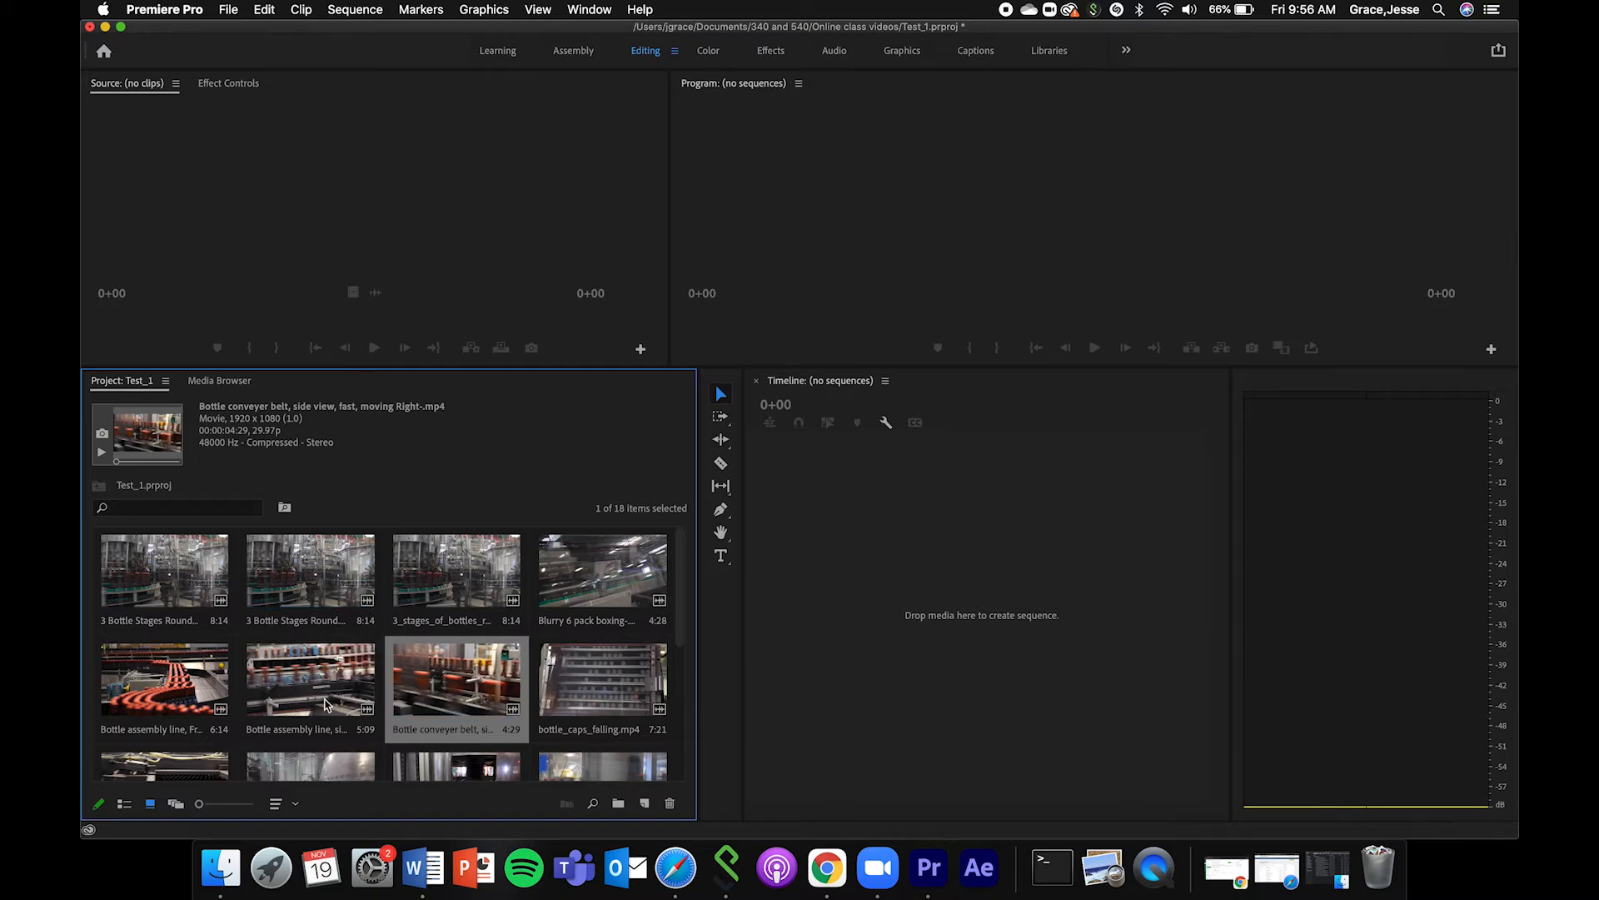
Look over the imported clips in list view with all of them selected, and return to icon view.
scroll(460, 683, "down", 5)
scroll(460, 683, "up", 5)
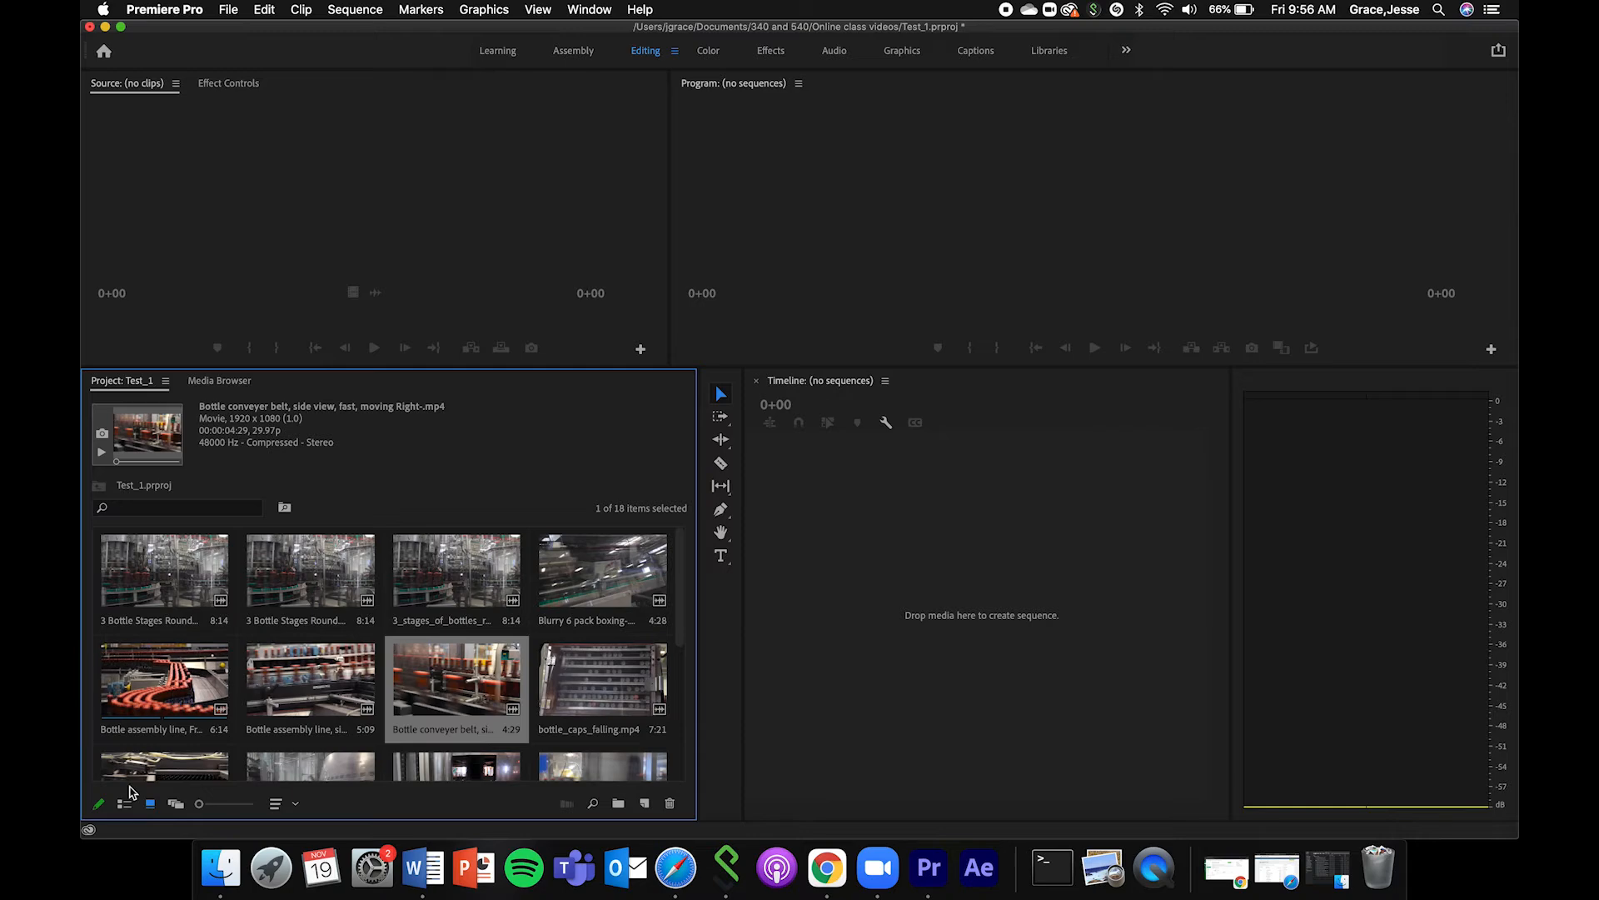
left_click(124, 804)
key("super+a")
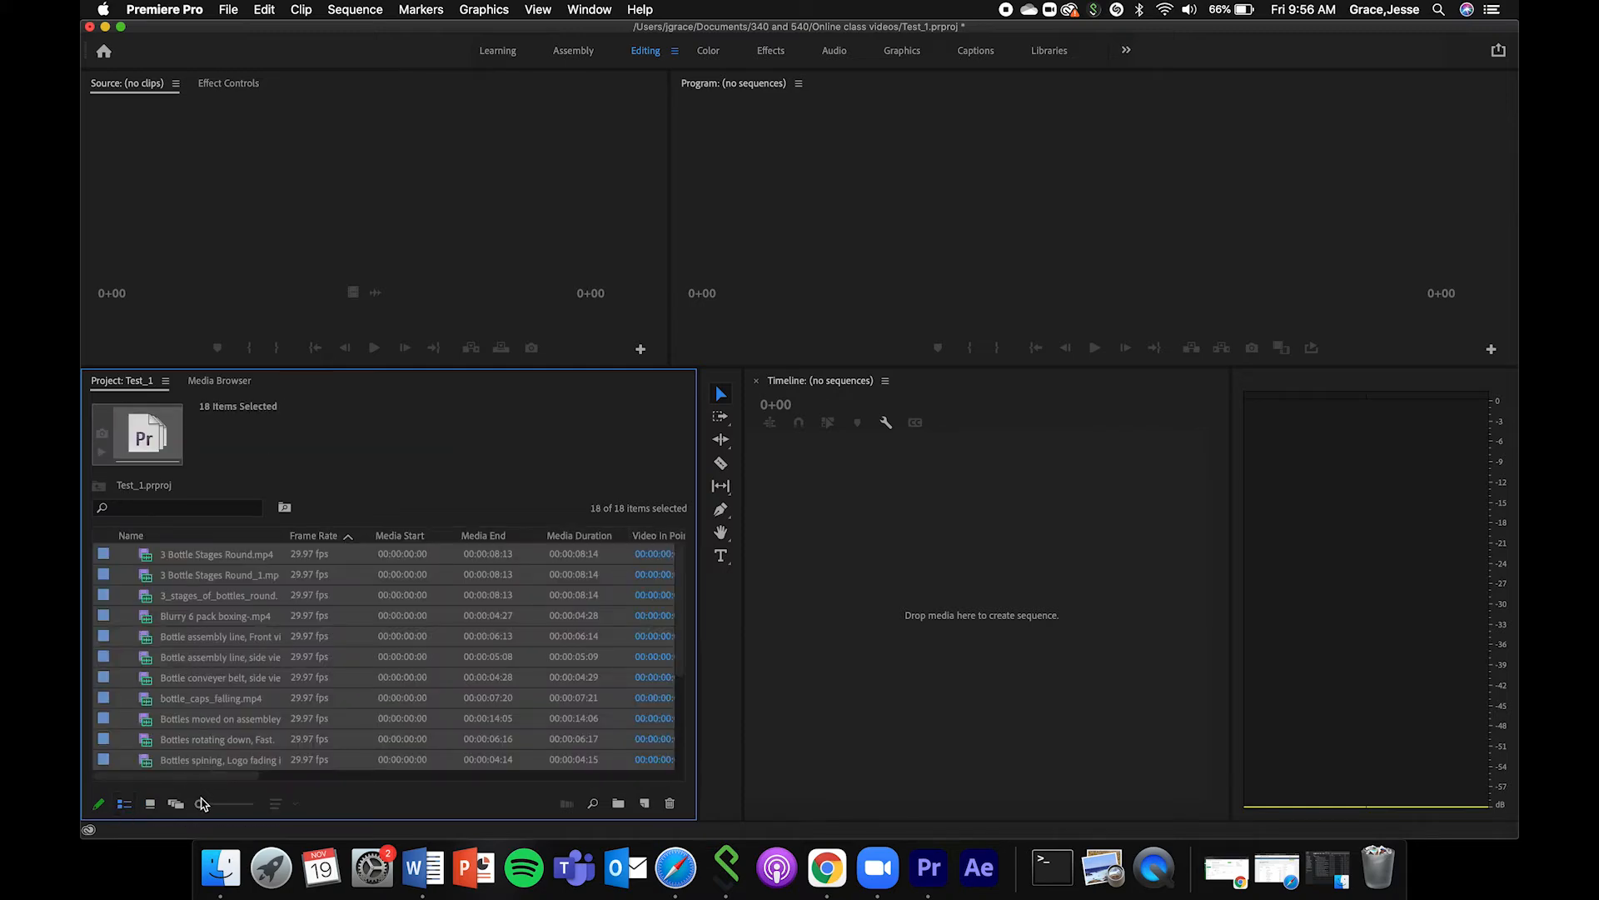
left_click(151, 804)
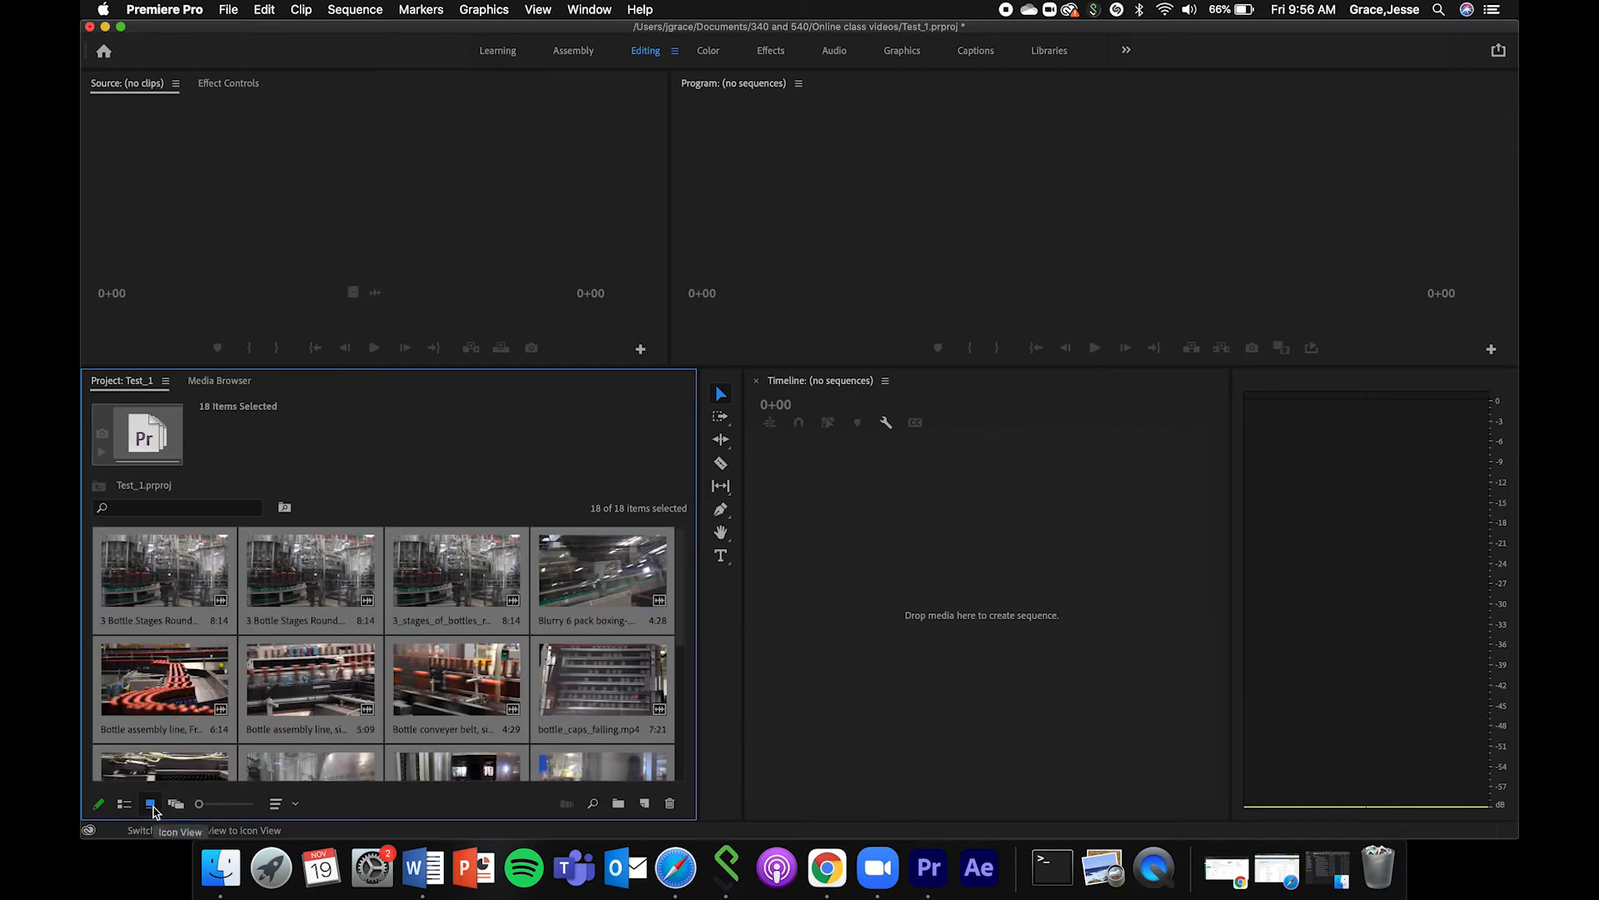
Check the details of the Bottle assembly line side-view clip and bottle_caps_falling.mp4, and look through the remaining clips.
left_click(338, 680)
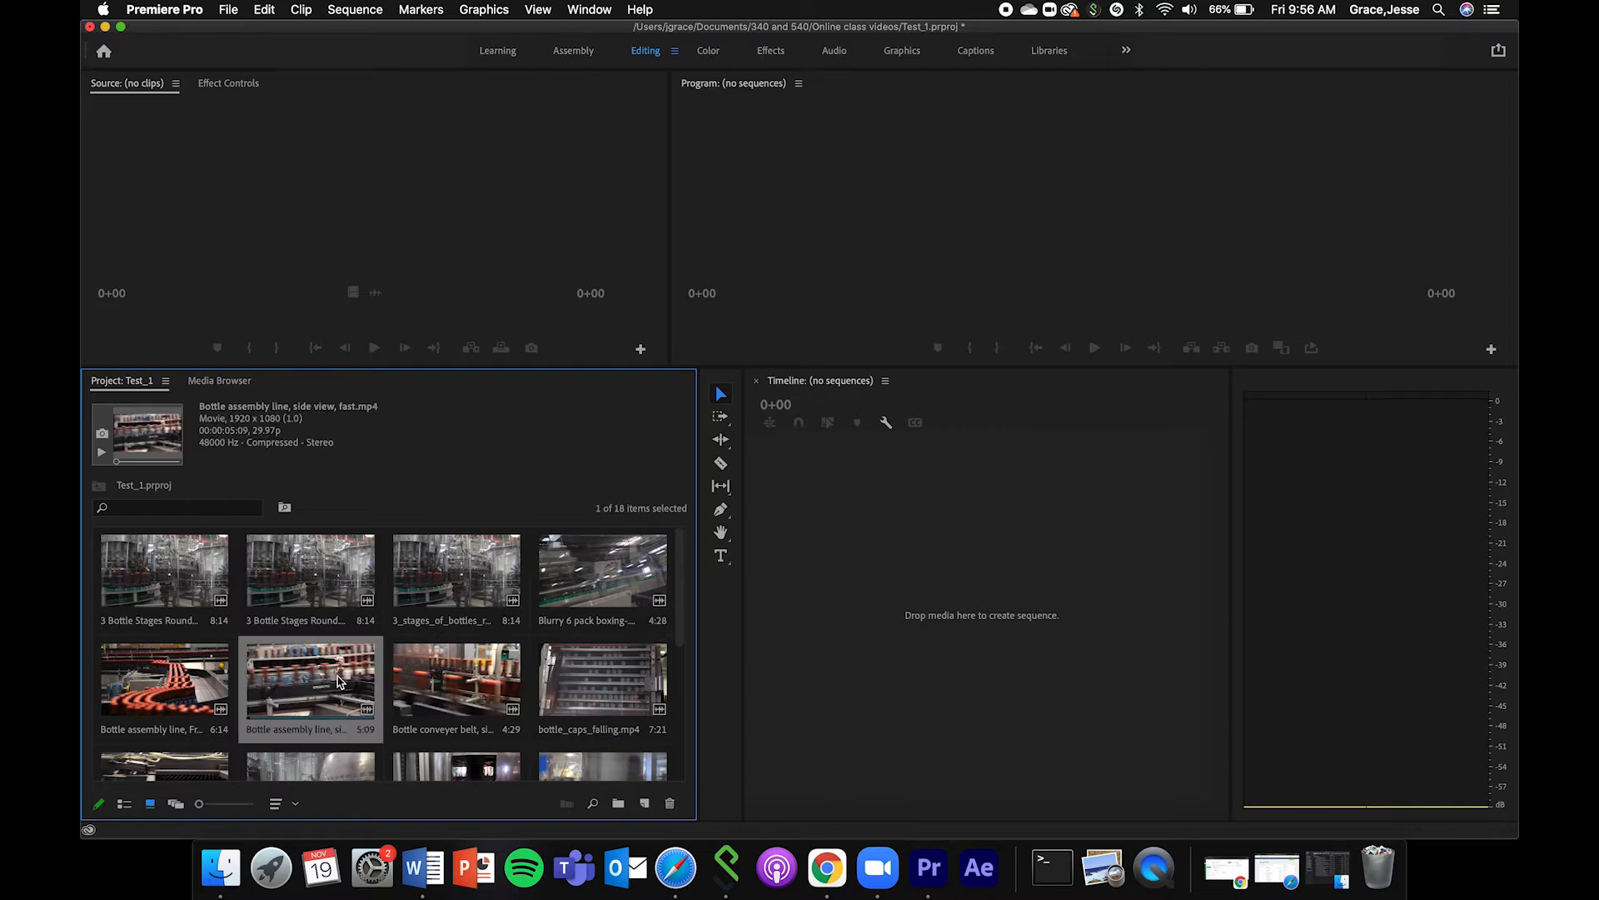
left_click(654, 673)
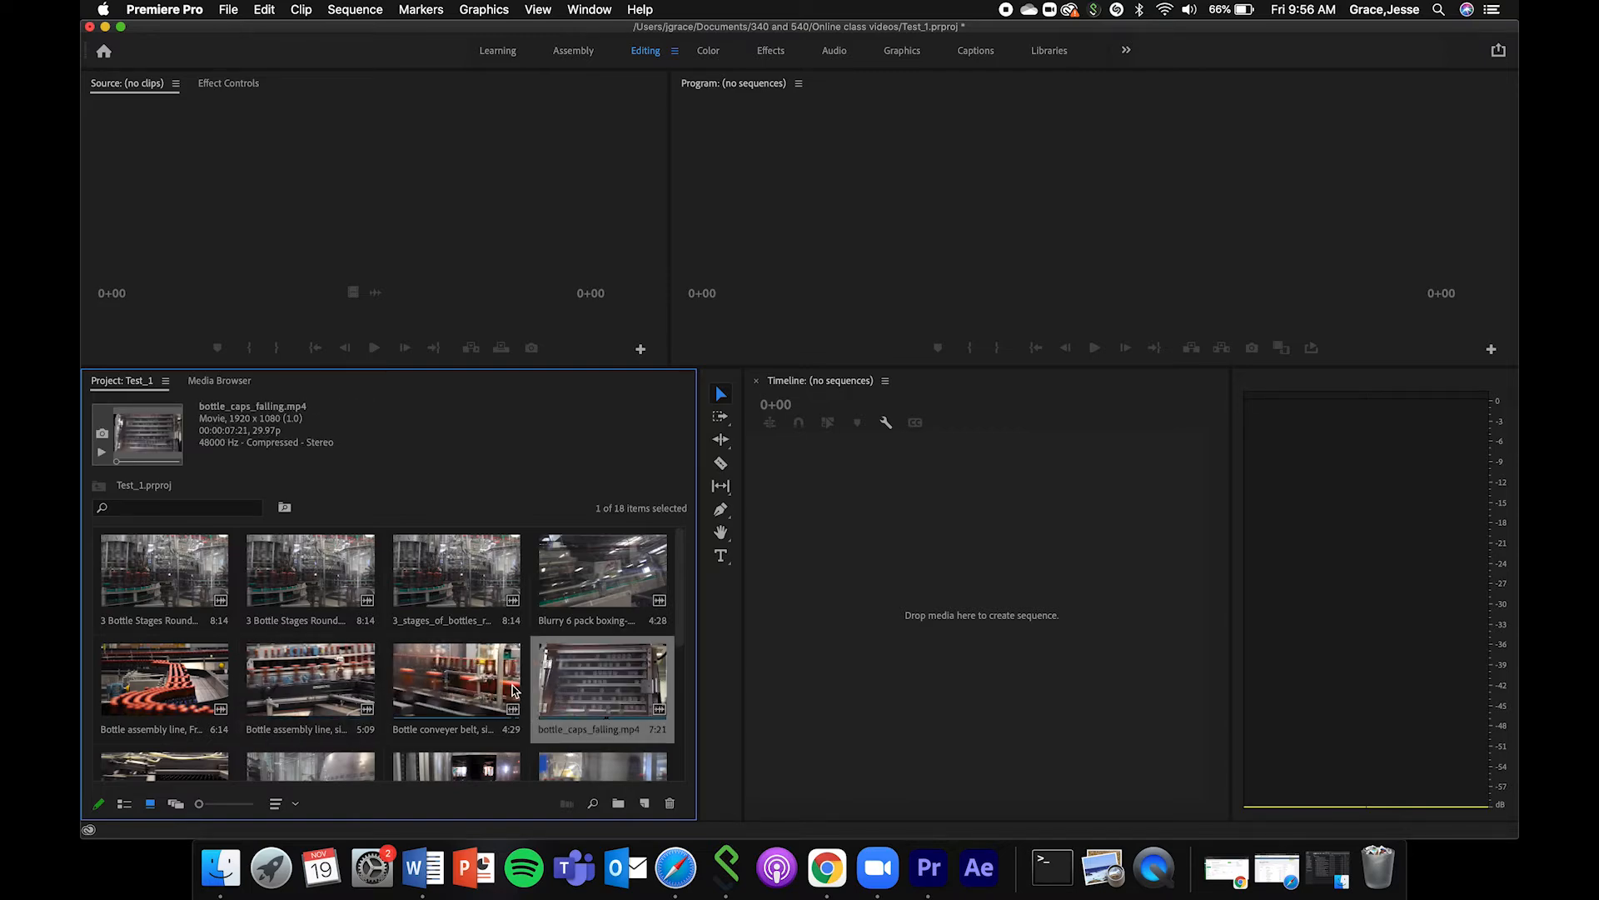
scroll(512, 685, "down", 5)
scroll(277, 639, "up", 5)
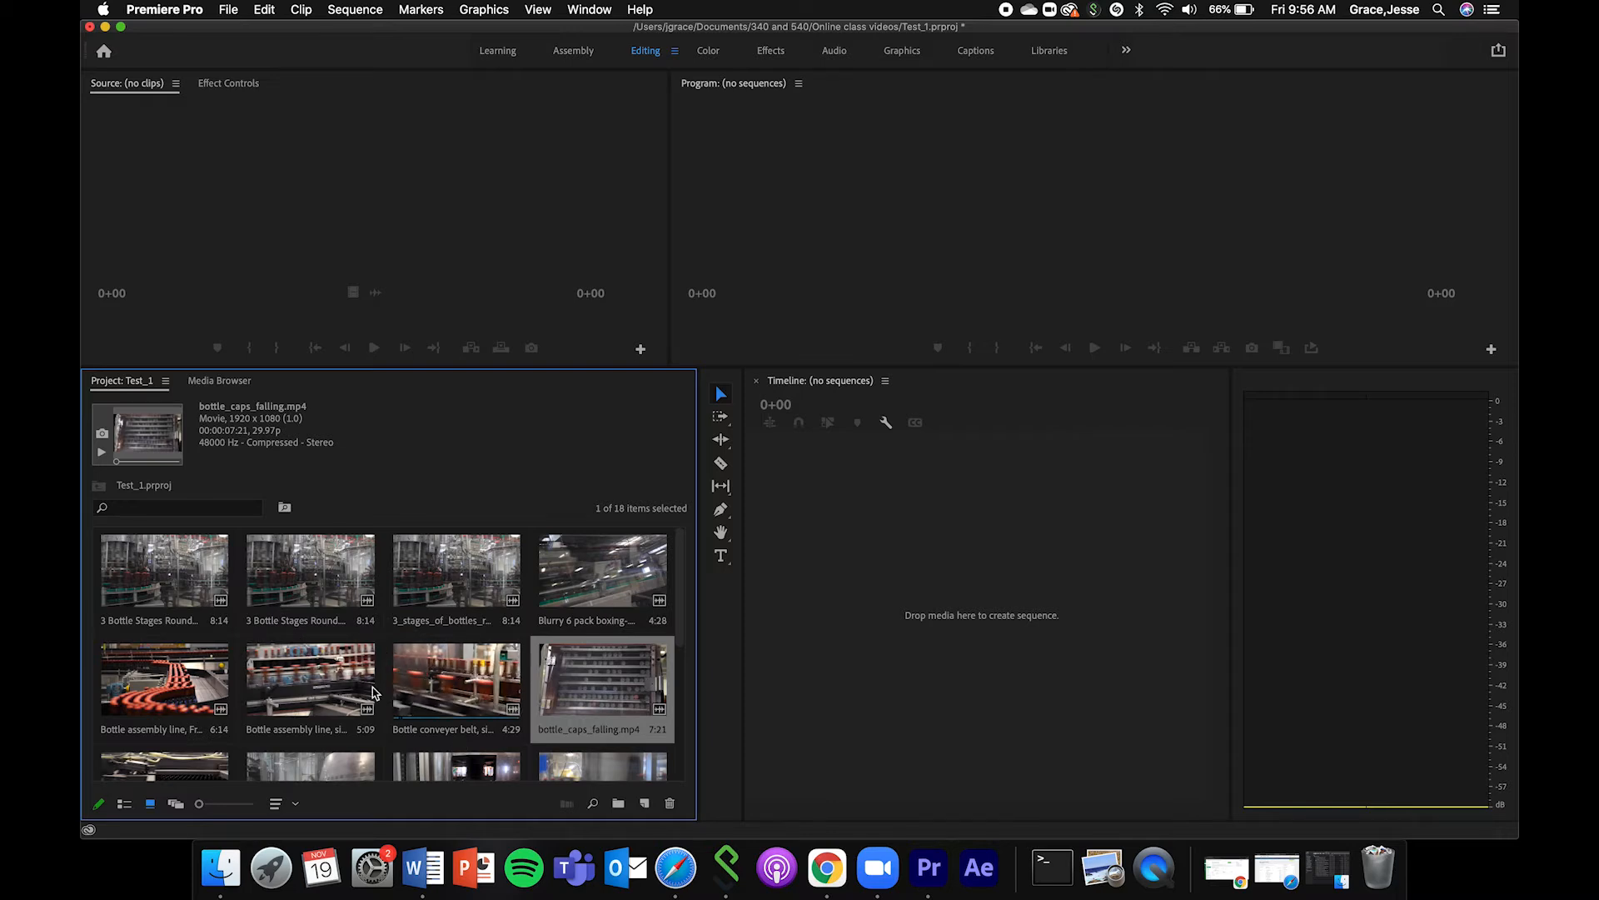
Open Bottle assembly line, side view, fast.mp4 in the Source Monitor and make the upper row of panels taller.
double_click(302, 683)
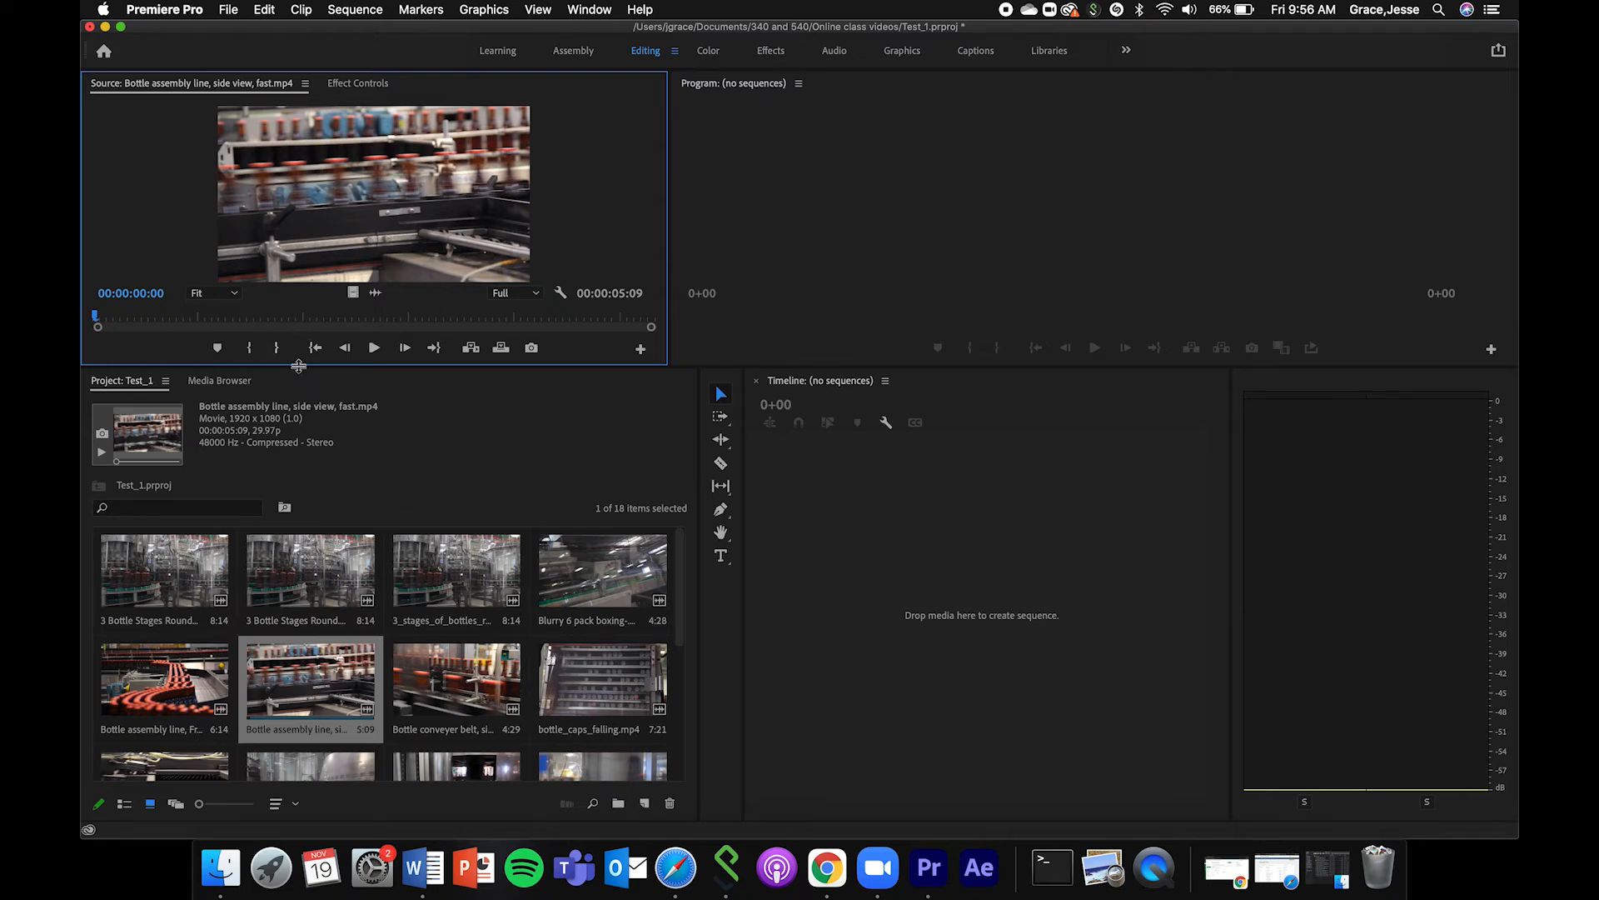
left_click_drag(299, 364, 298, 370)
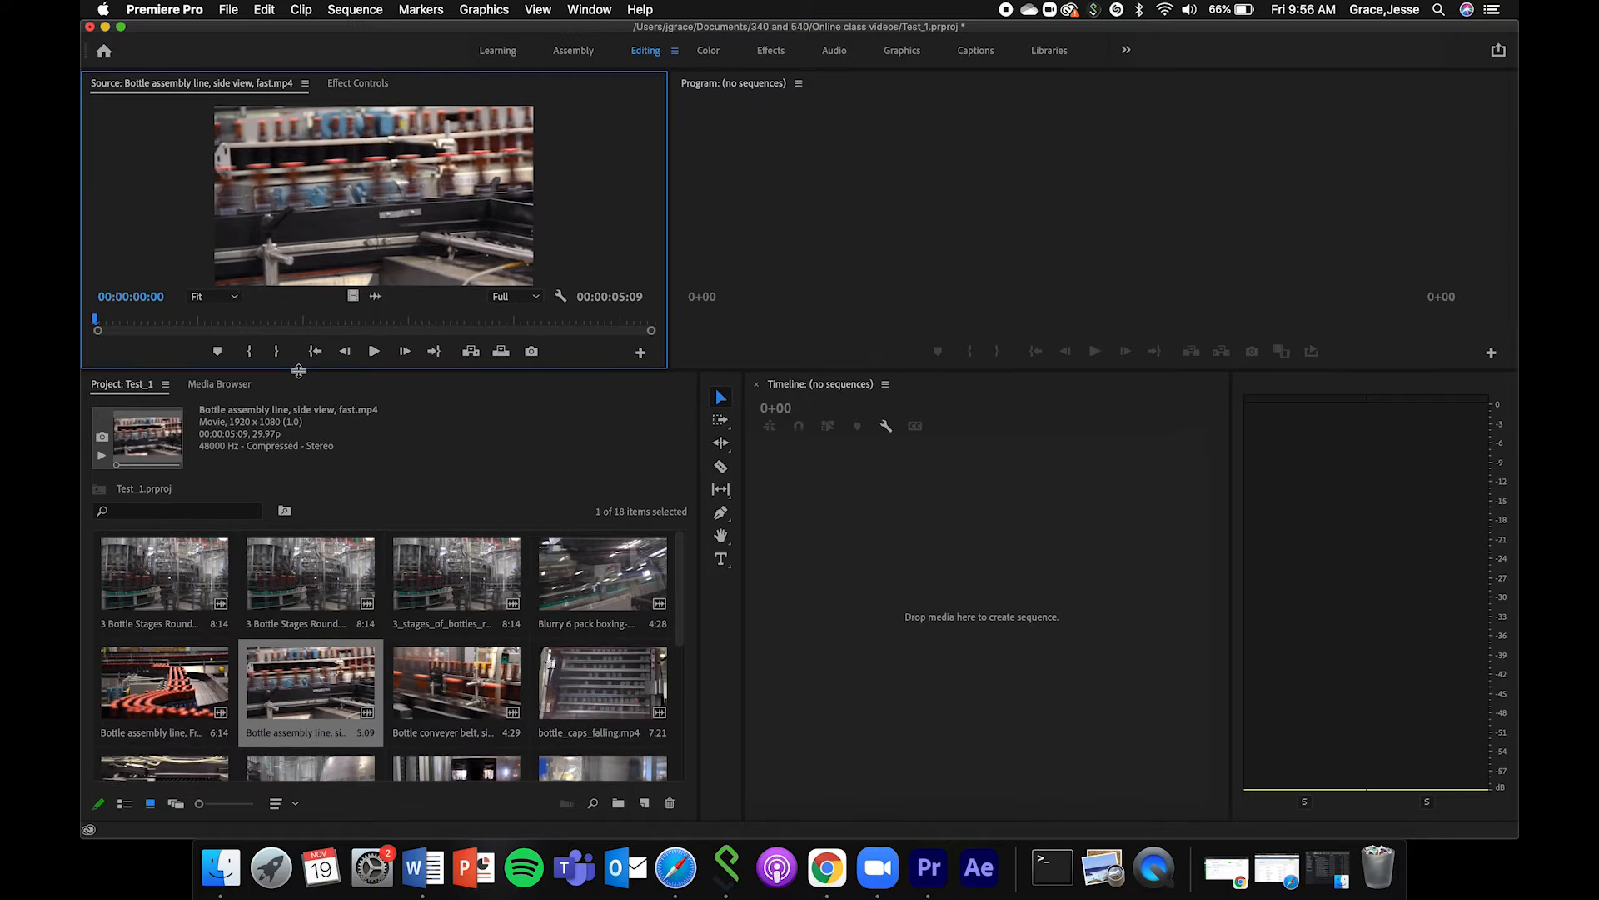
left_click_drag(300, 374, 300, 401)
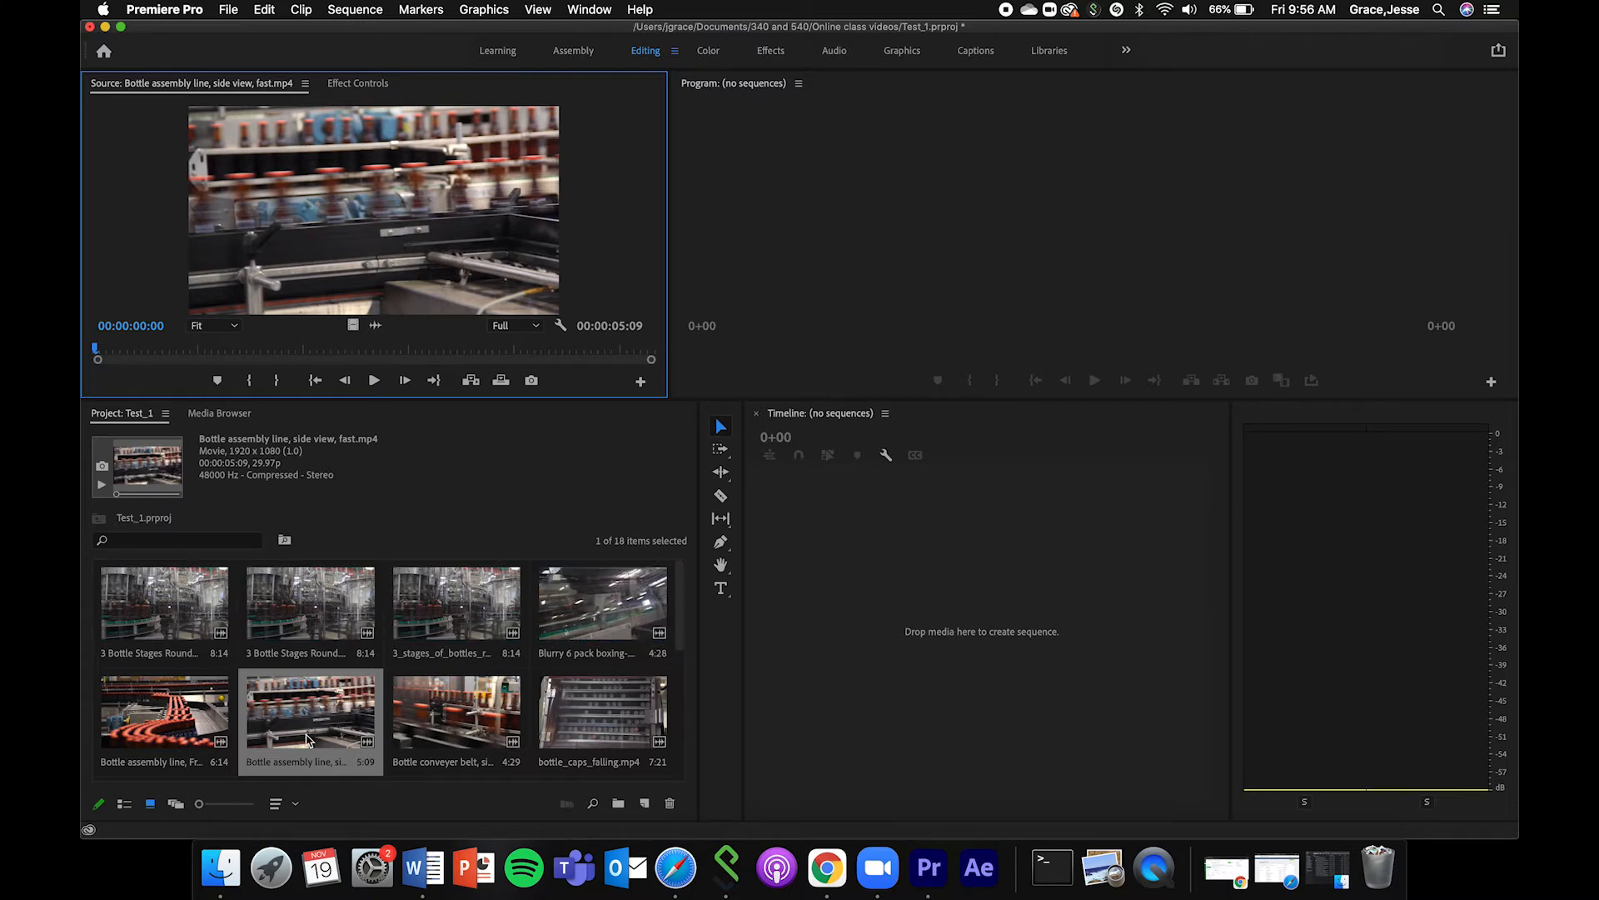
Preview 3_stages_of_bottles_round.mp4 in the Source Monitor, scrubbing to about 00:00:00:28, and narrow the audio meters to widen the Timeline.
double_click(431, 638)
left_click_drag(252, 346, 308, 348)
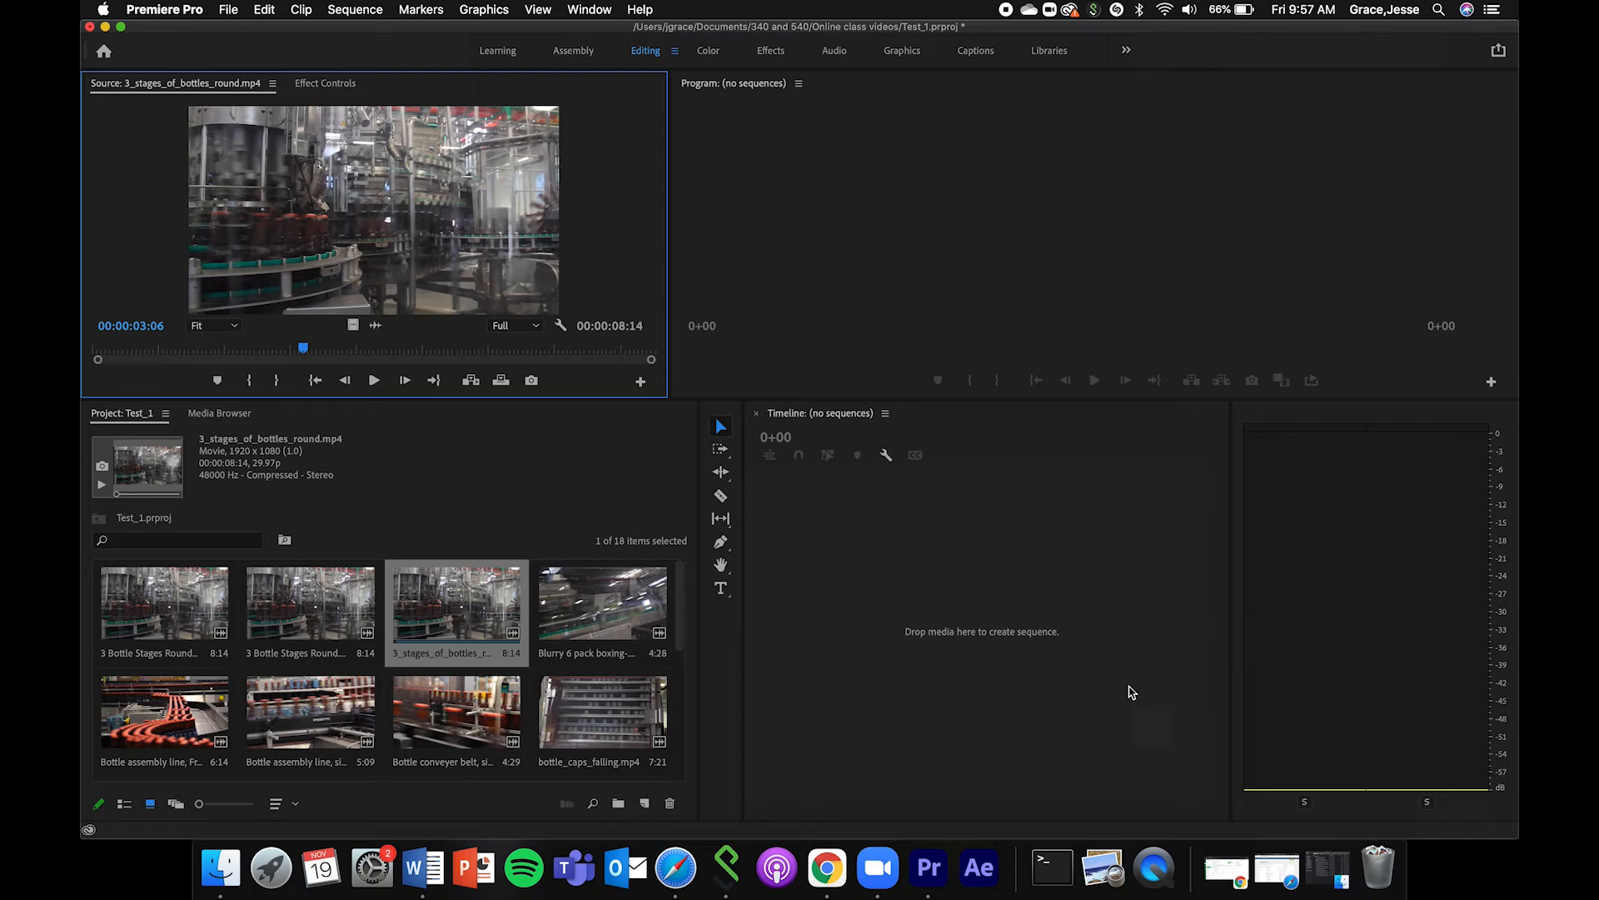
left_click_drag(1232, 659, 1429, 664)
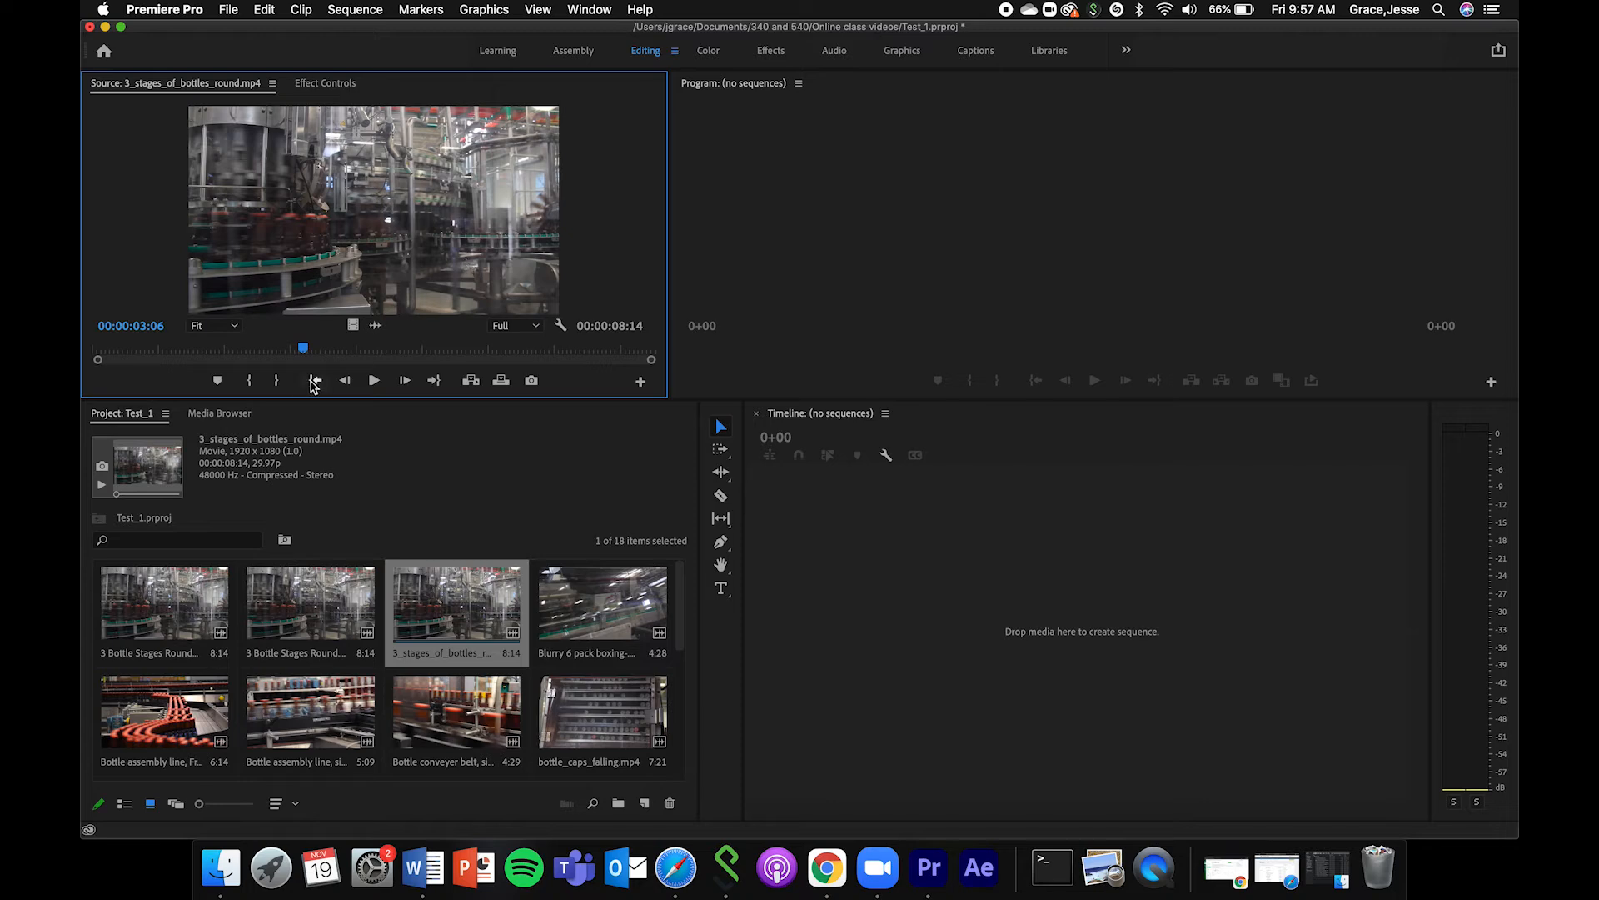
left_click_drag(302, 353, 152, 362)
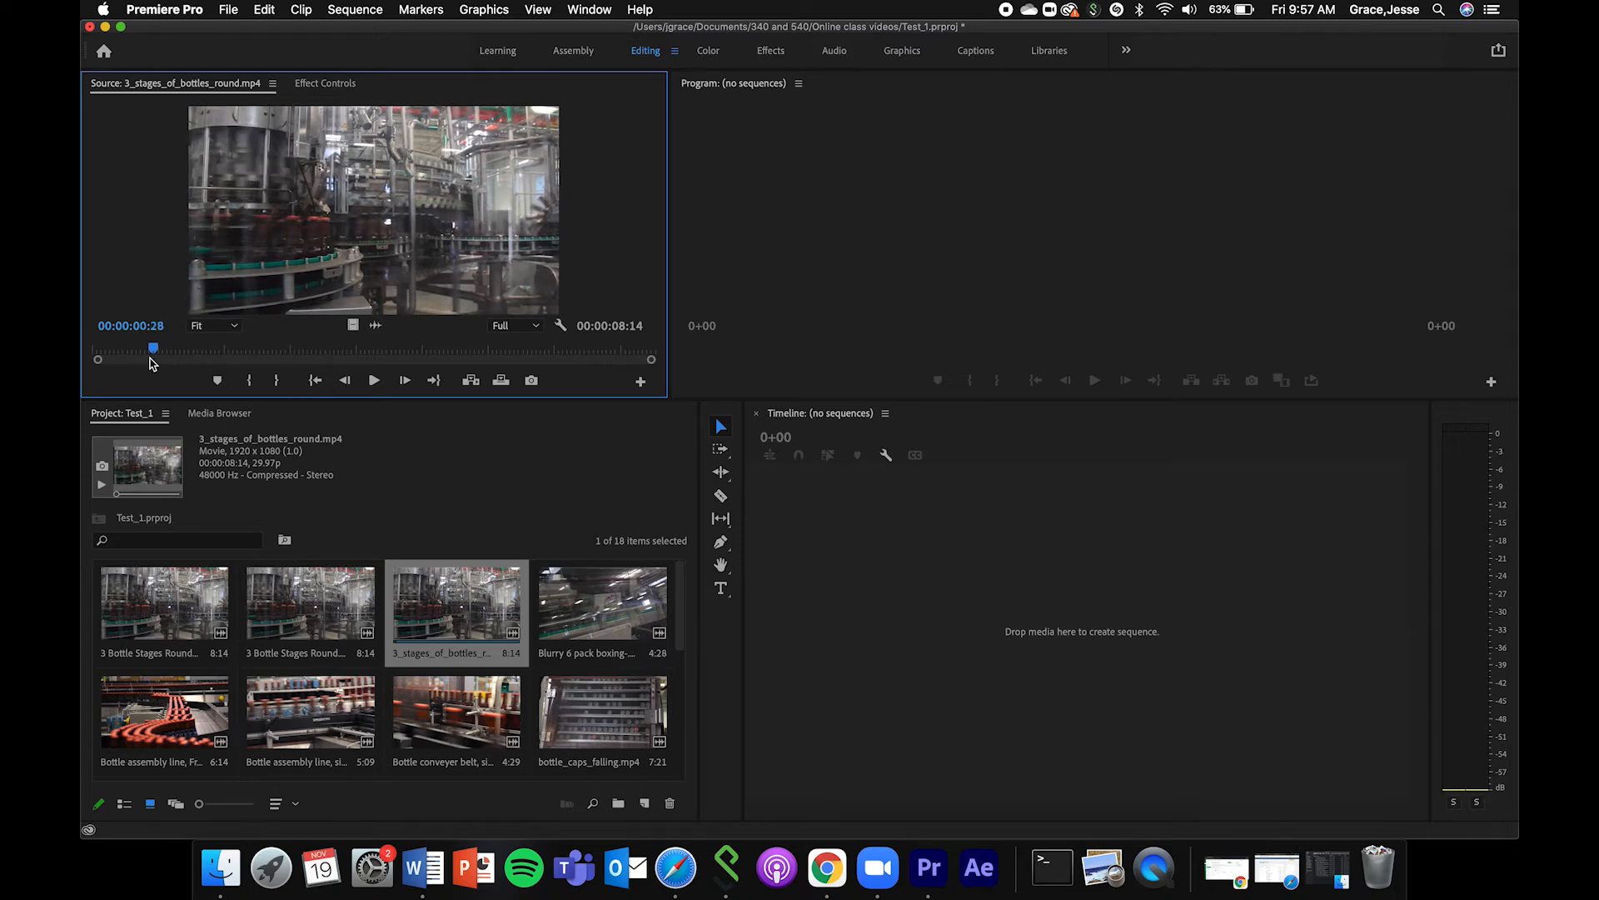
Open Close up, Arieal view, Bottles on converyer belt.mp4 in the Source Monitor, scrub to 00:00:00:16, and create a sequence from it in the Timeline.
scroll(360, 698, "down", 5)
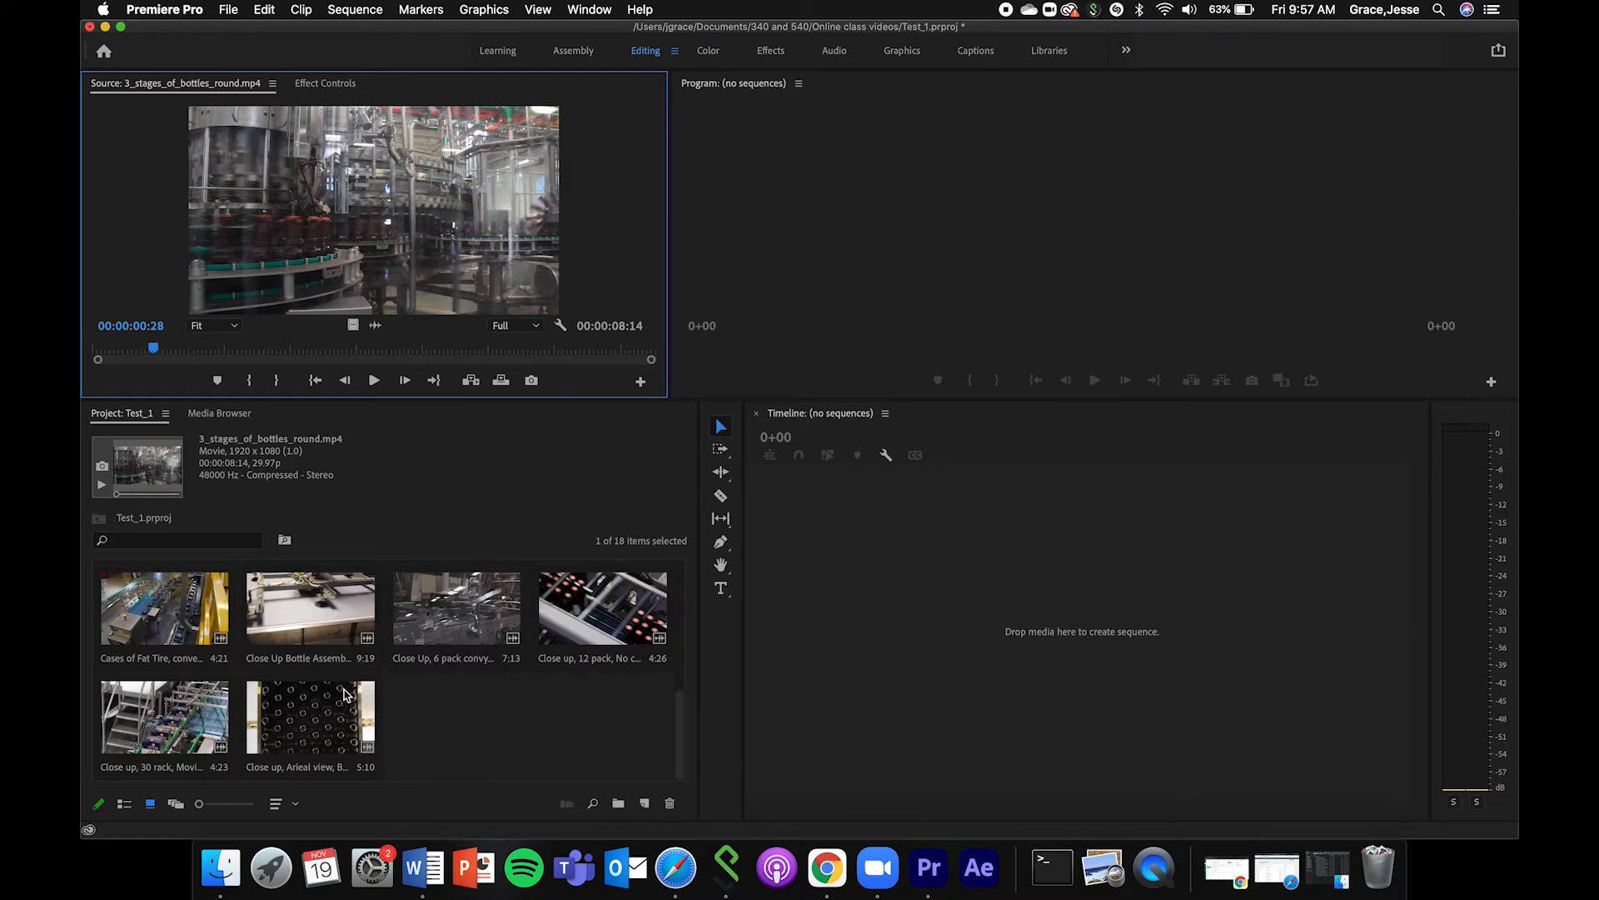
double_click(325, 716)
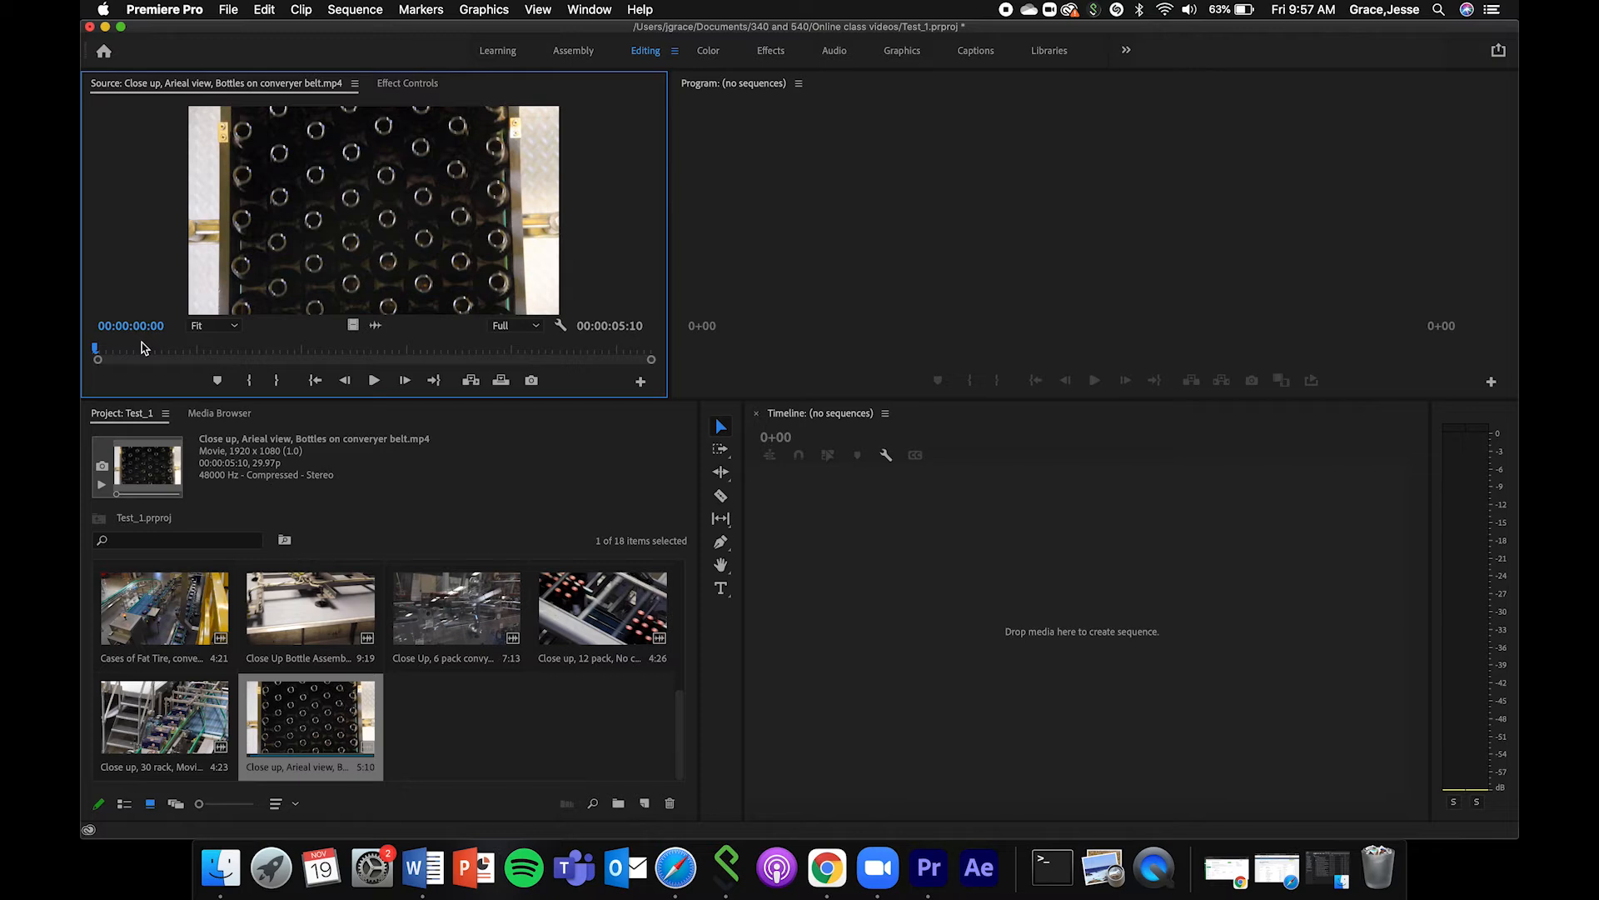
left_click_drag(140, 358, 151, 358)
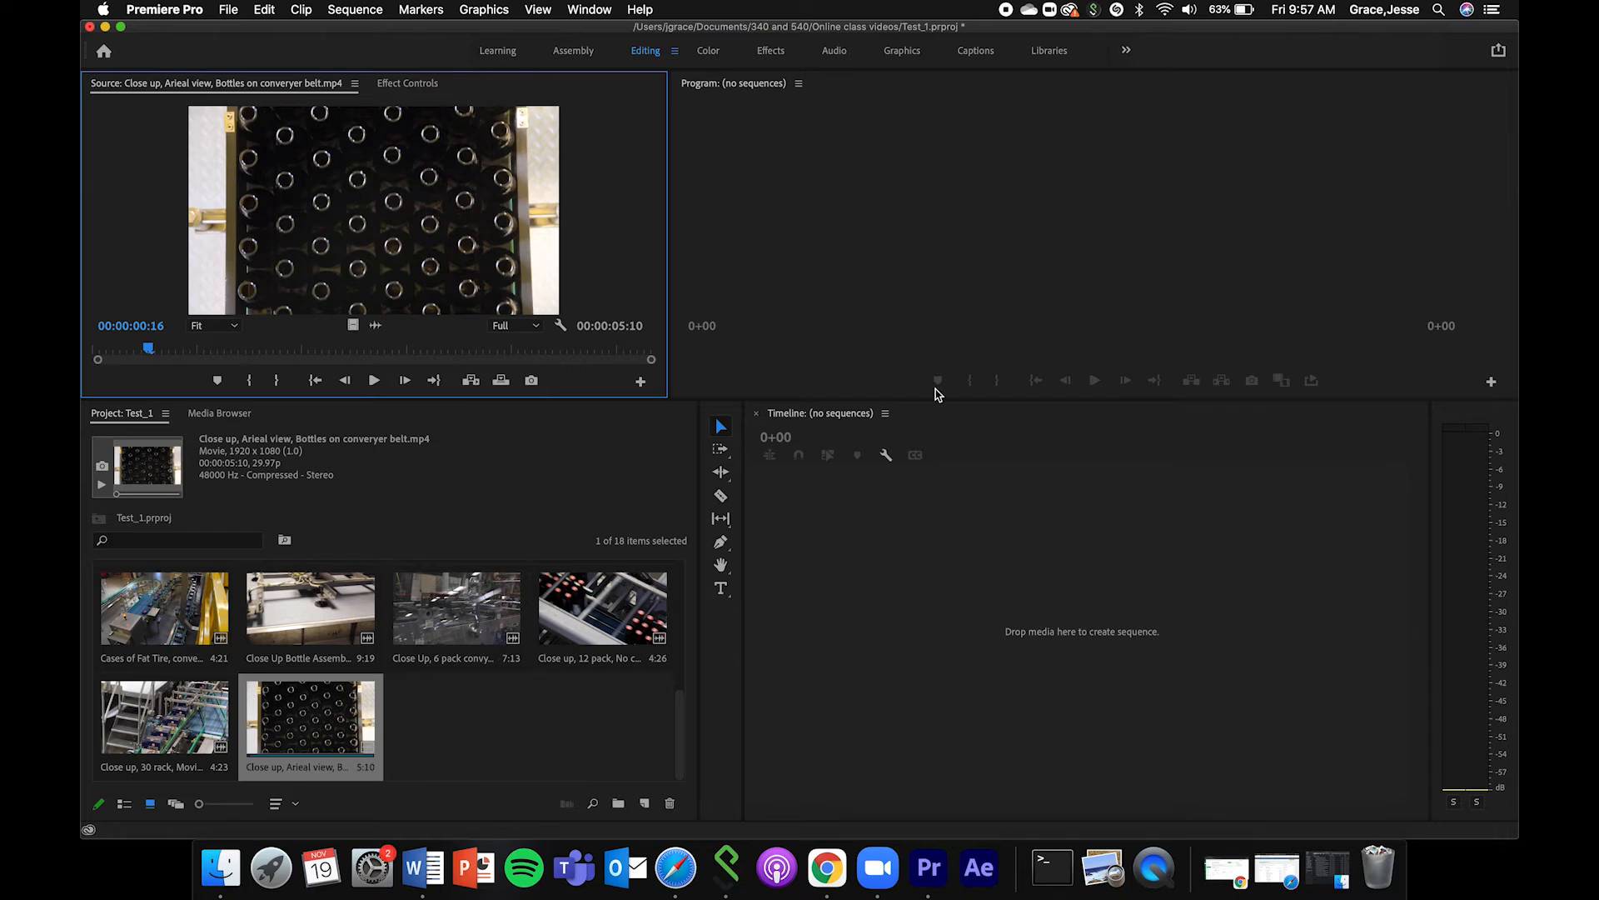
left_click_drag(430, 223, 916, 603)
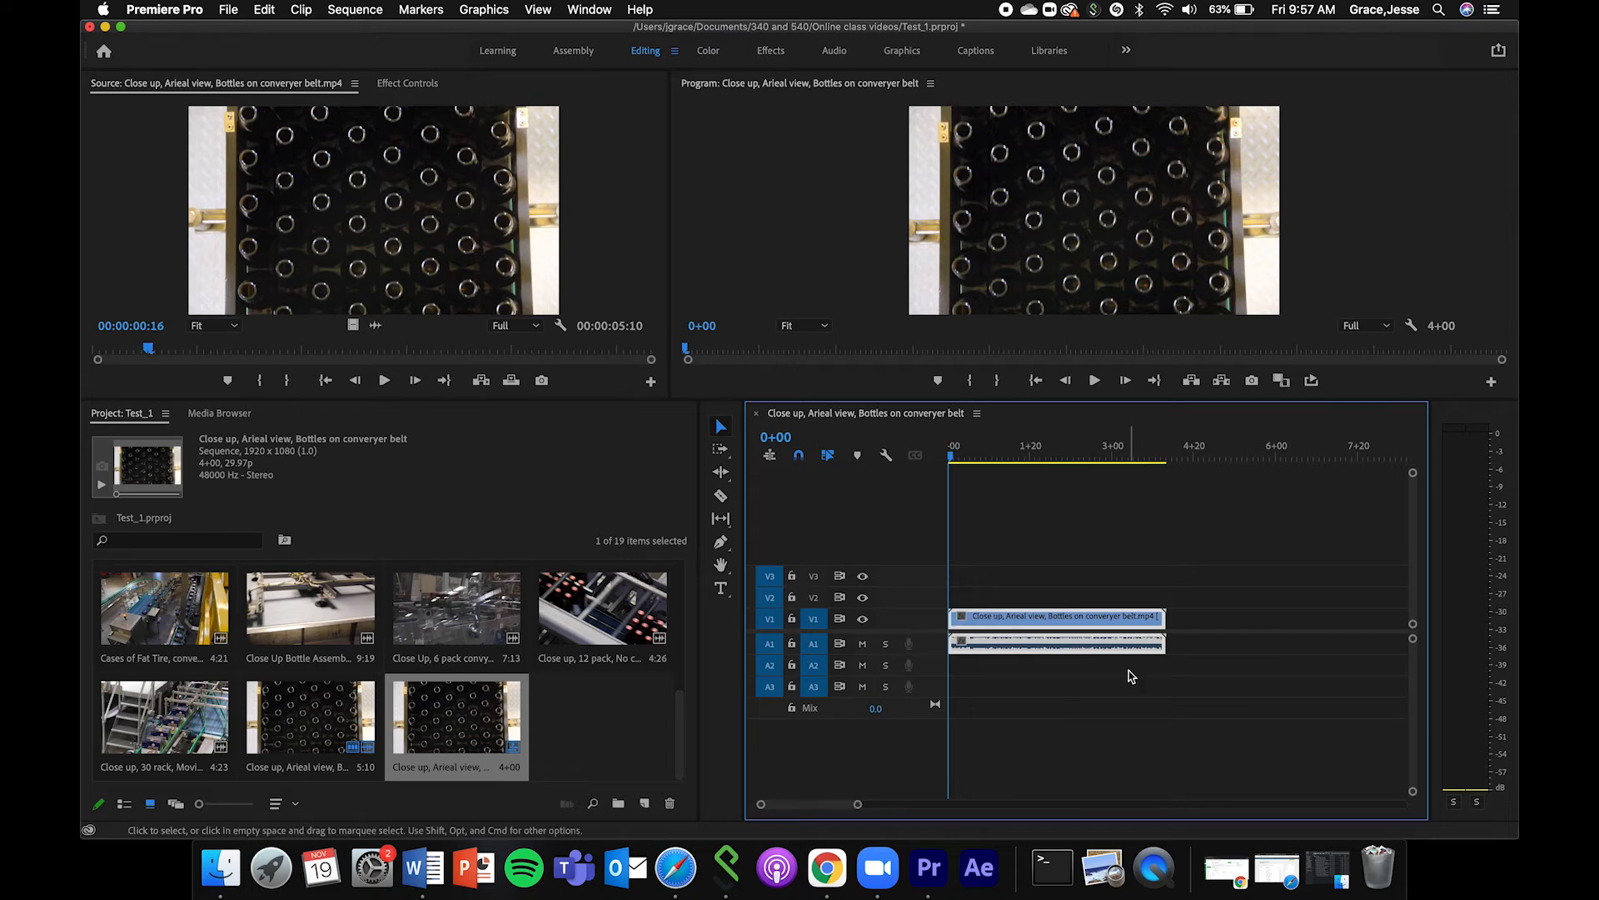
Delete the clip from the new sequence, move the source playhead to 00:00:01:24, and close the sequence in the Timeline.
key("Delete")
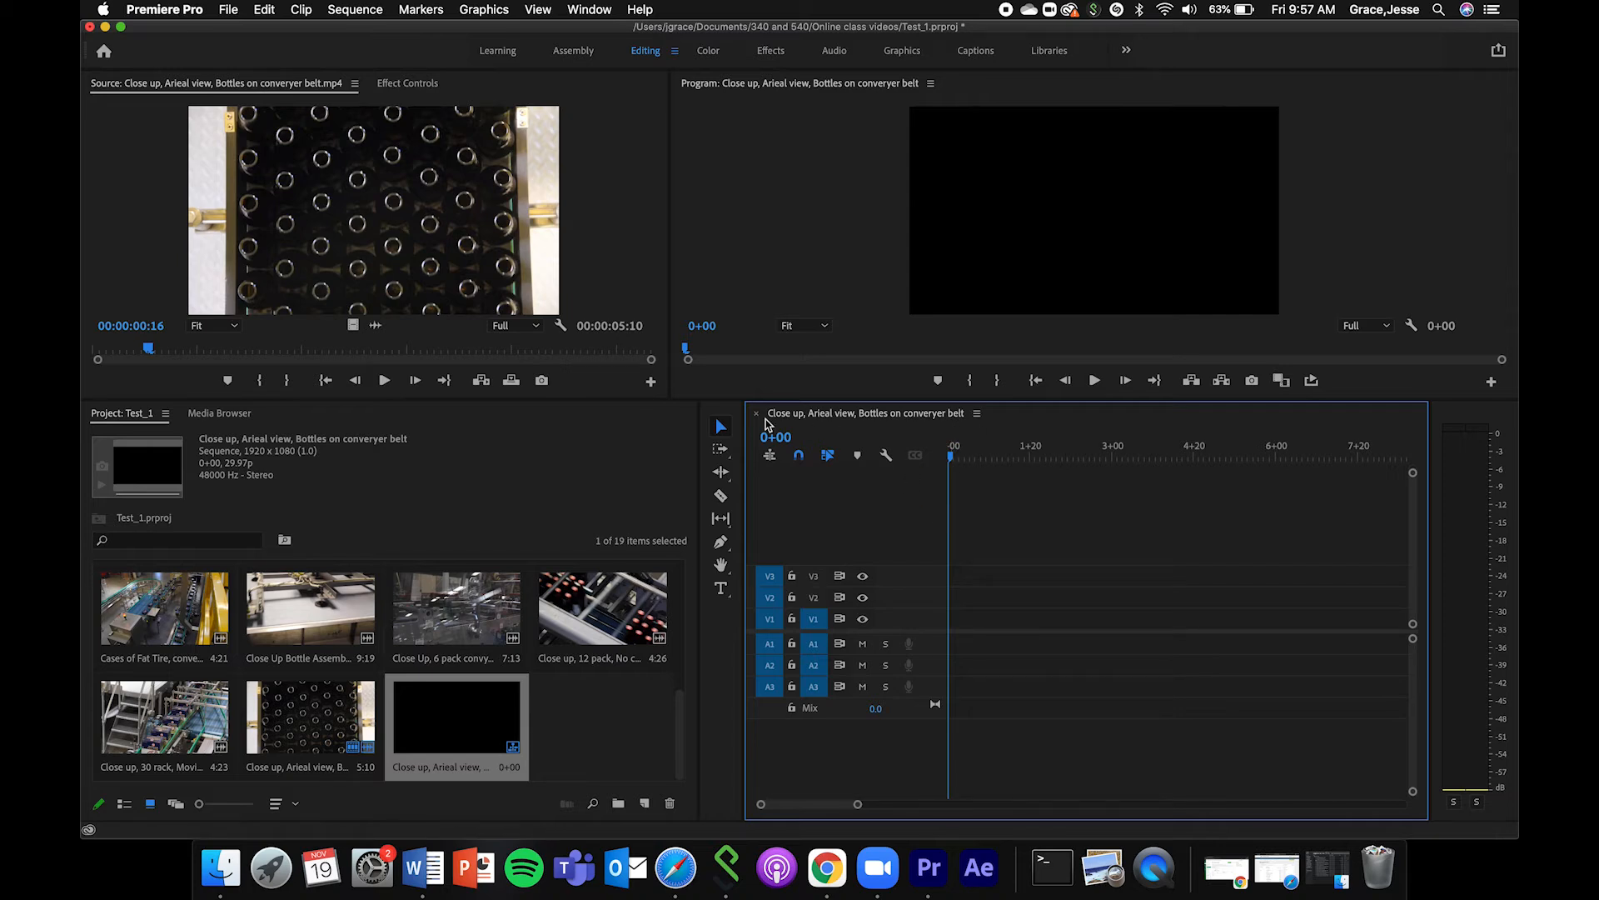
left_click(283, 350)
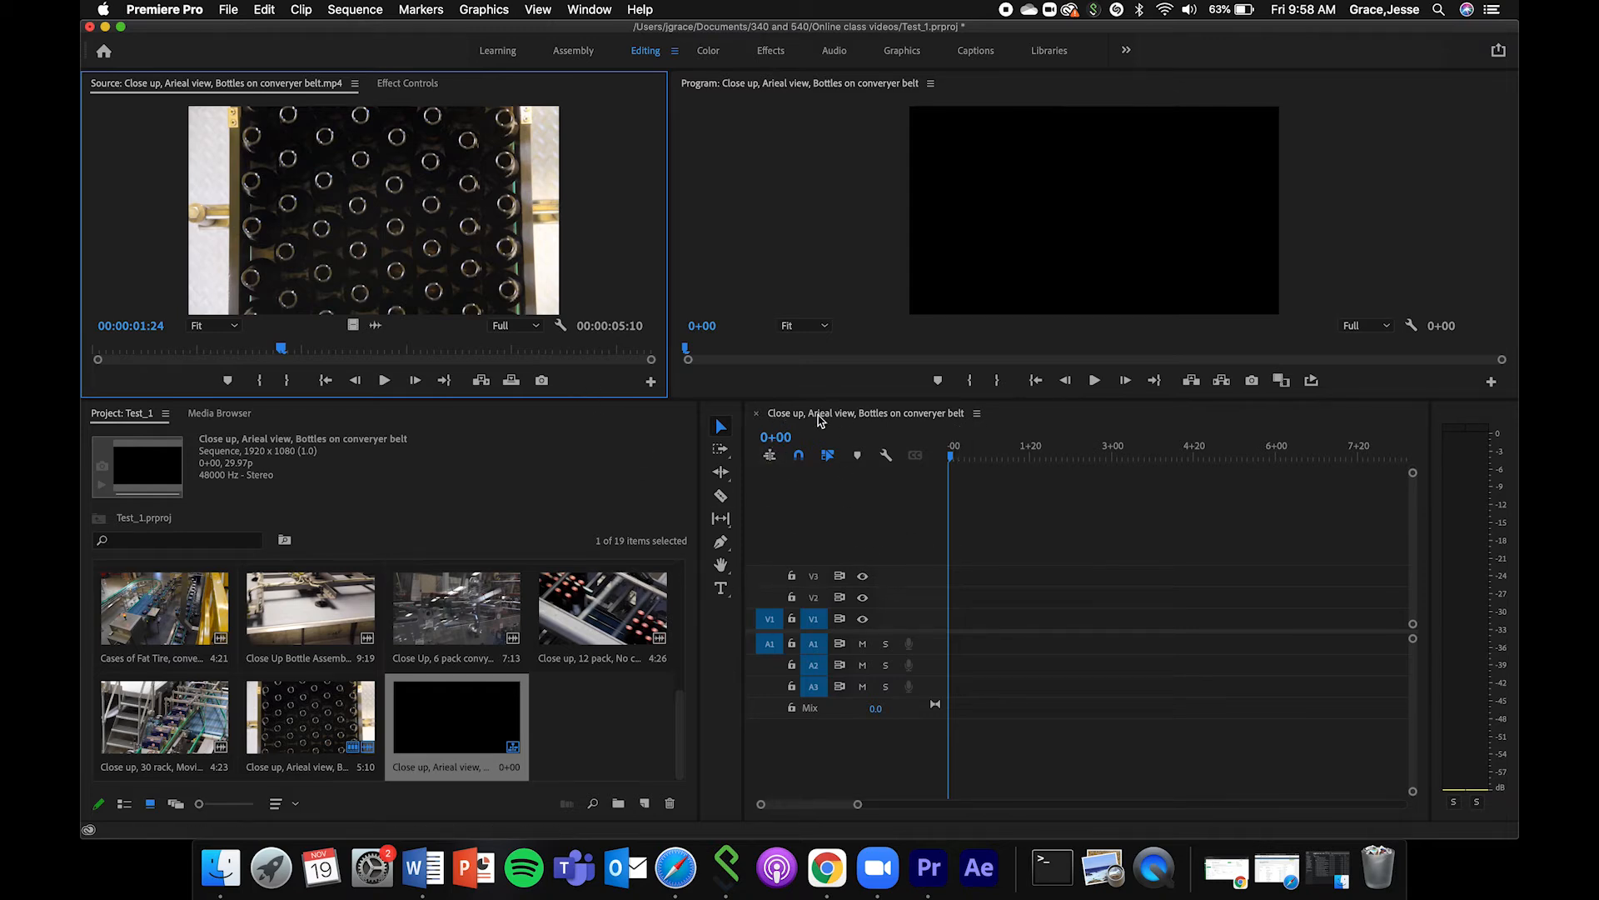
left_click(756, 413)
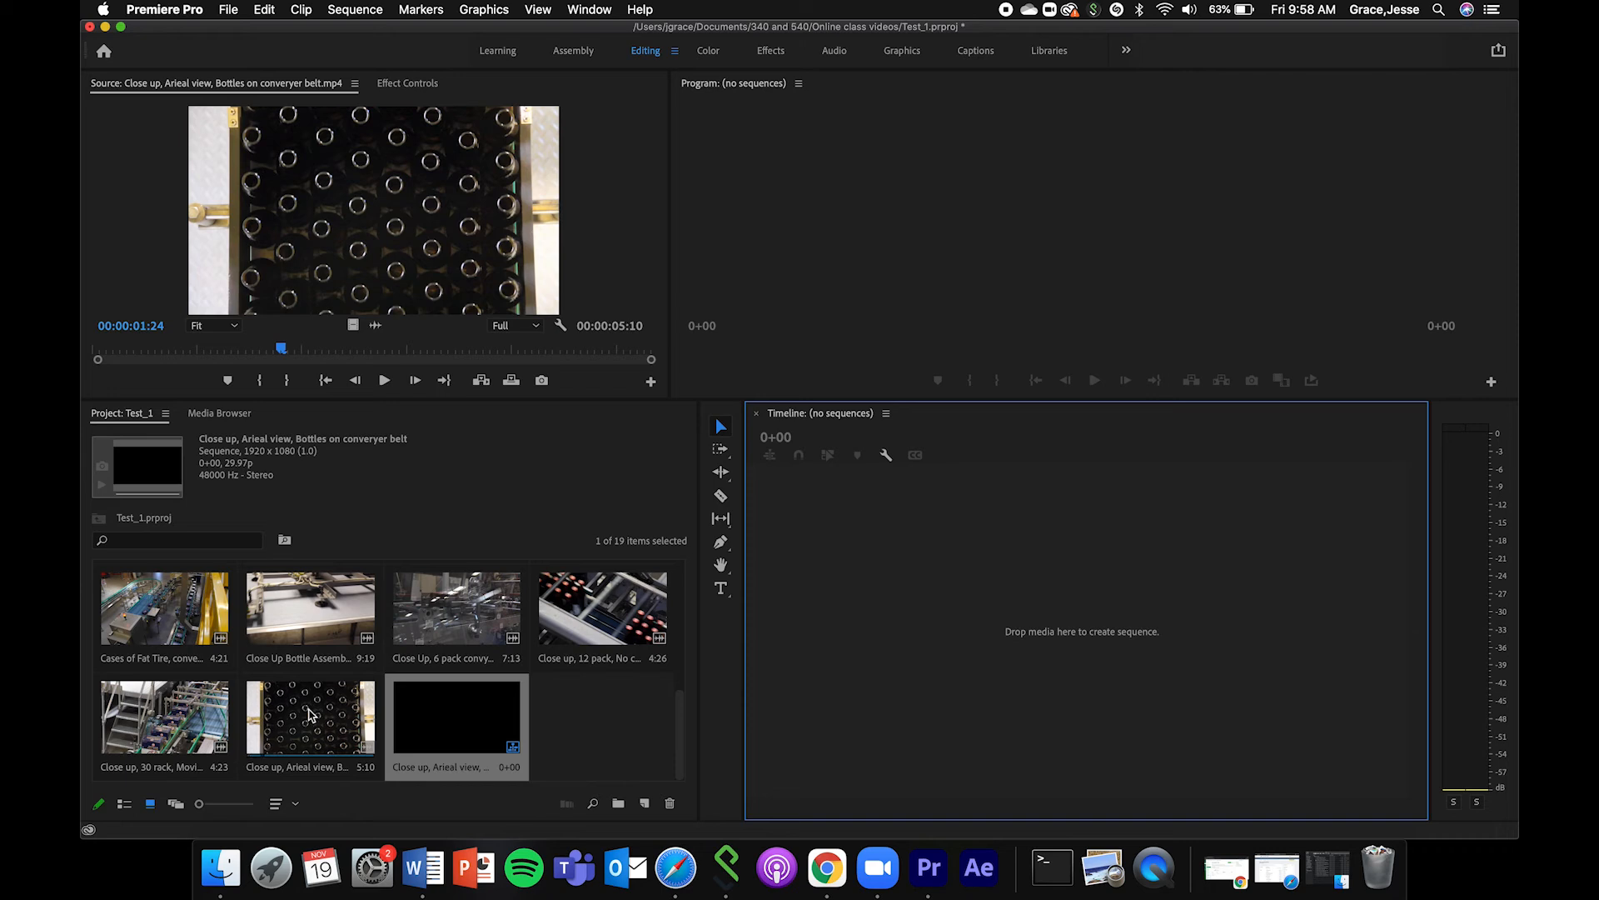
Reopen the empty sequence from the project, close it again, and look over the commands for creating a new sequence.
double_click(496, 742)
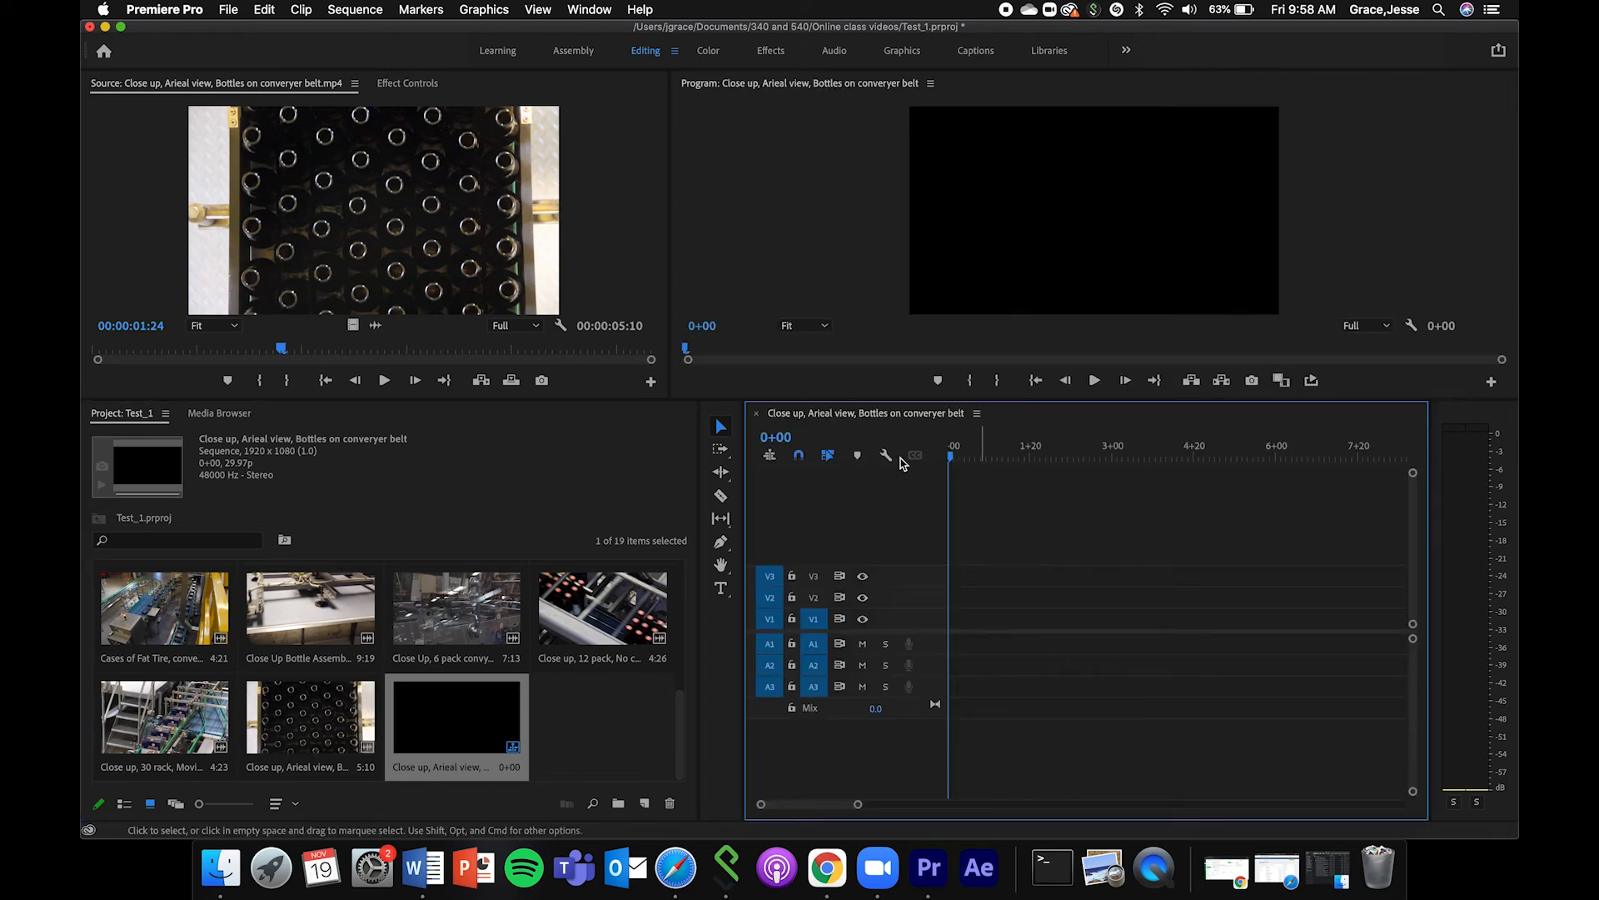
left_click(756, 414)
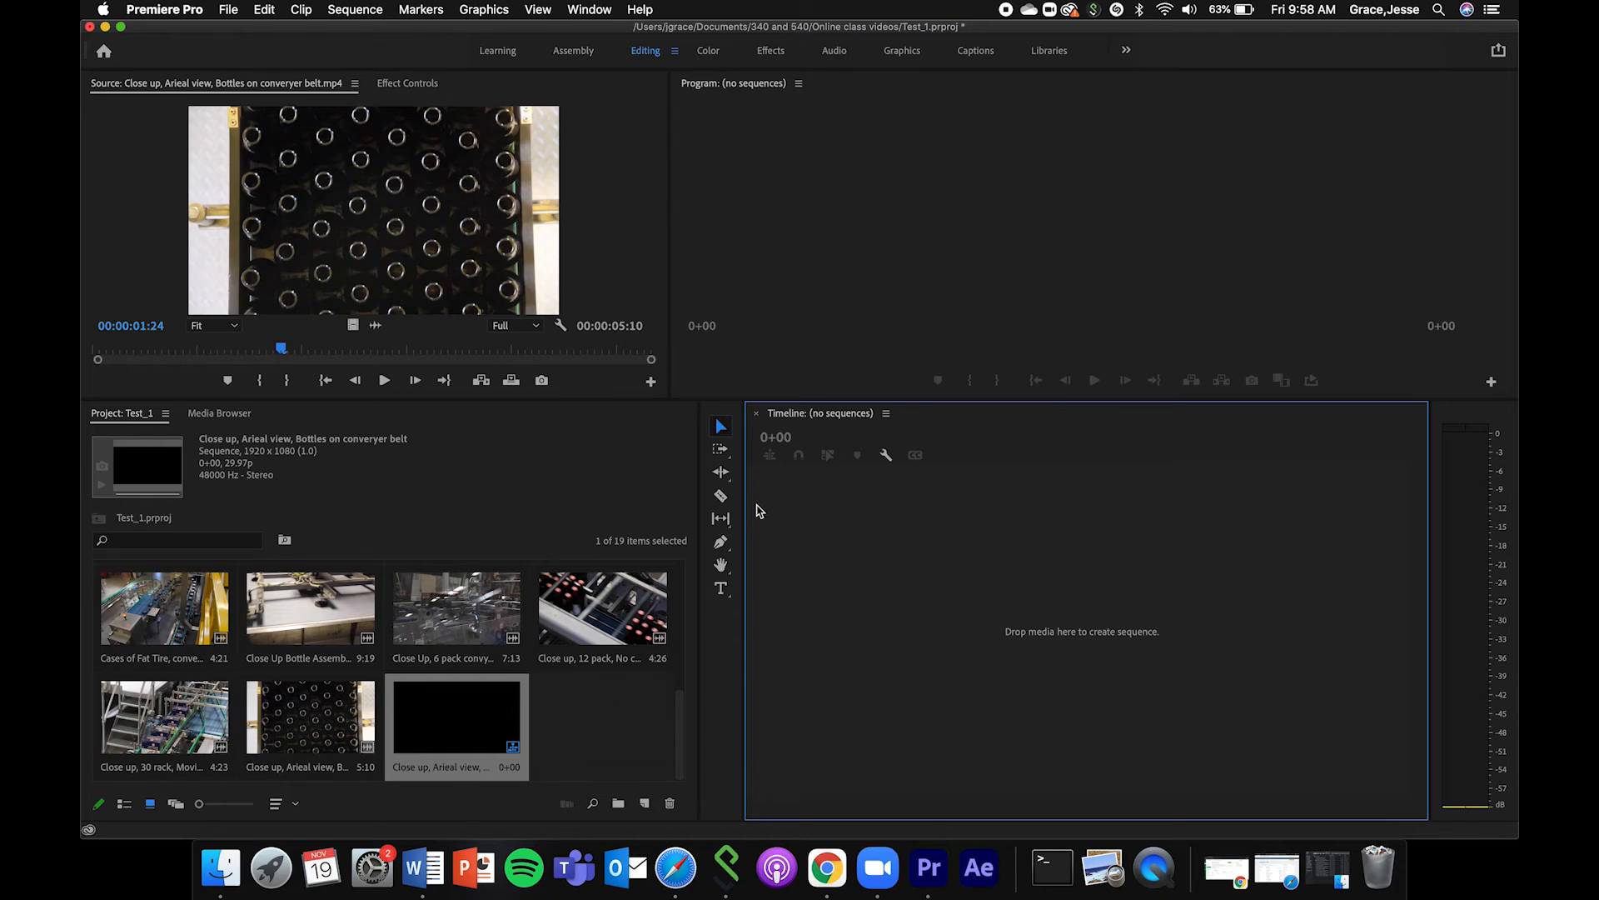
left_click(372, 6)
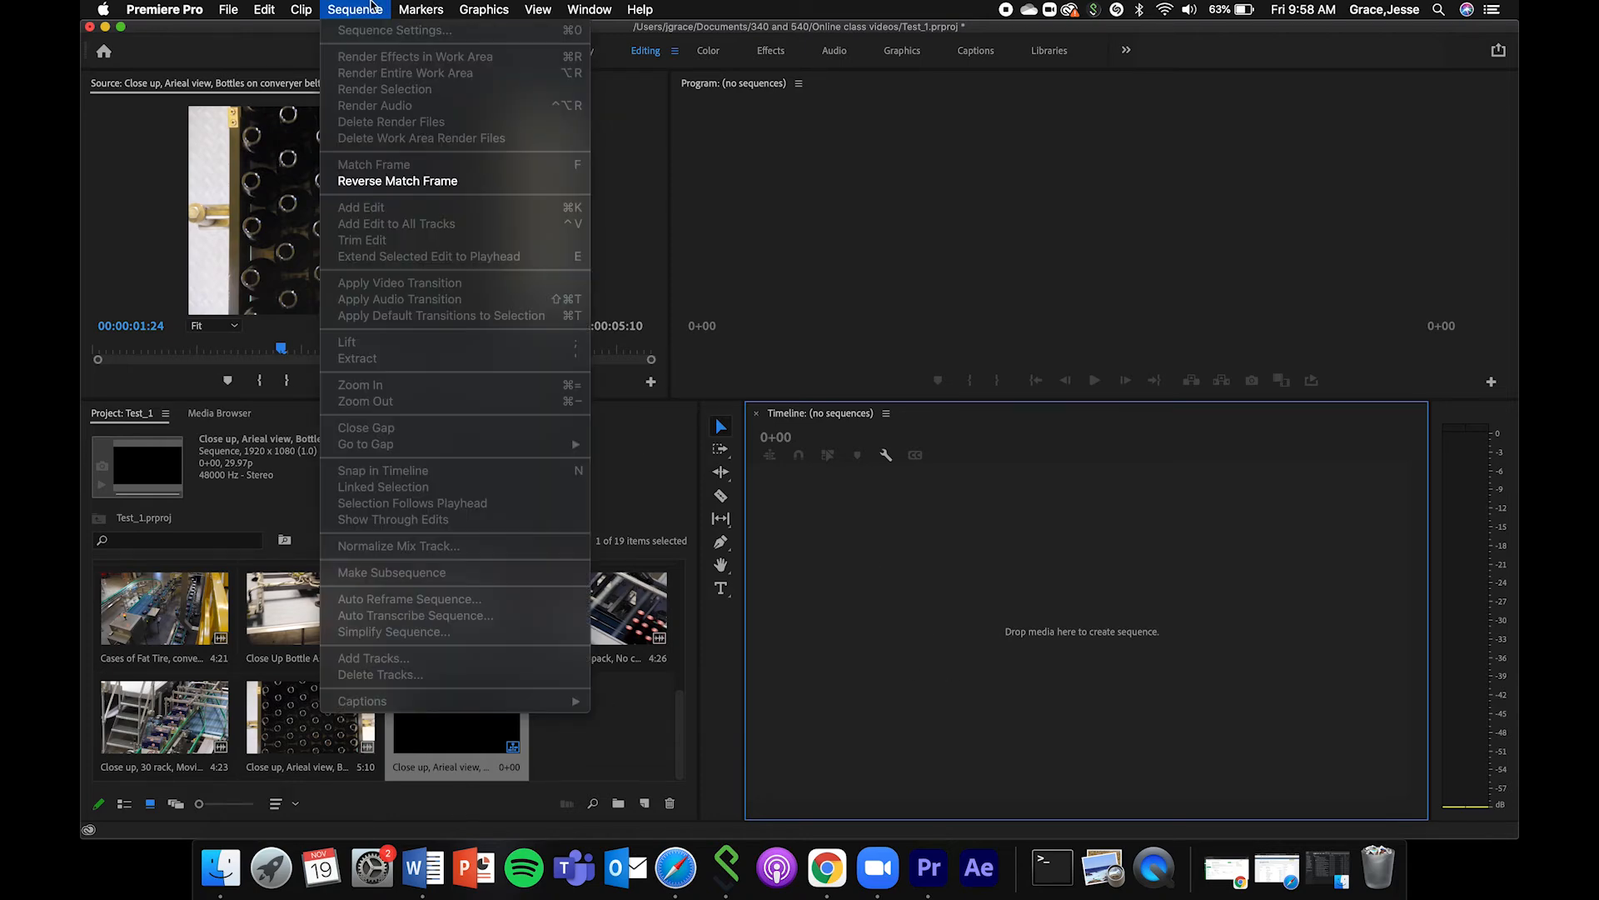
mouse_move(242, 31)
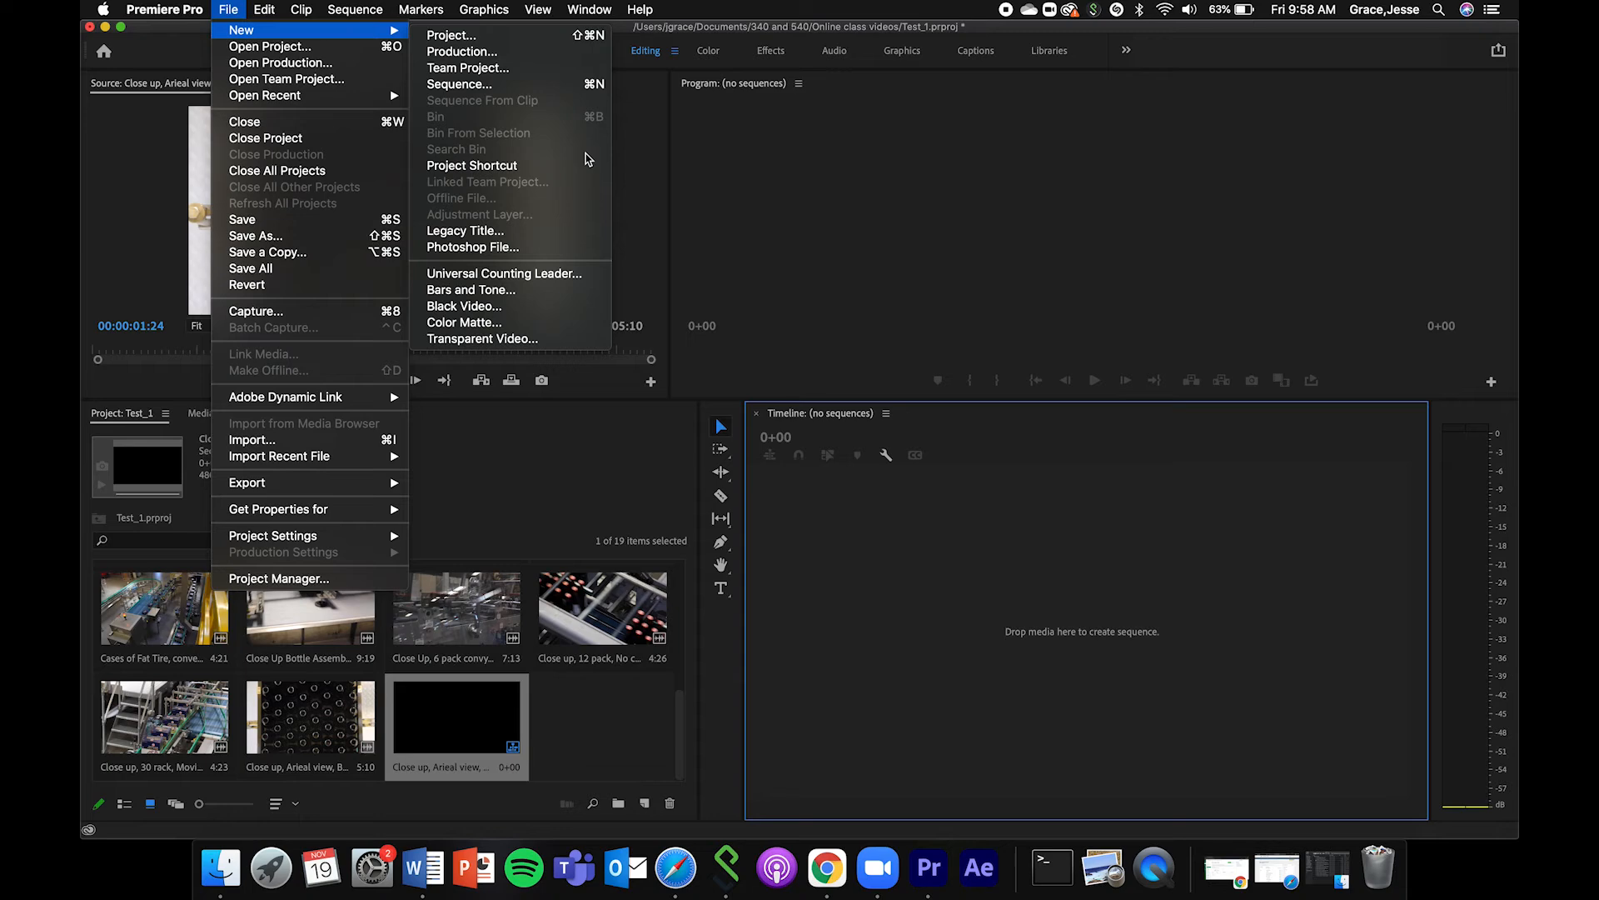
left_click(570, 502)
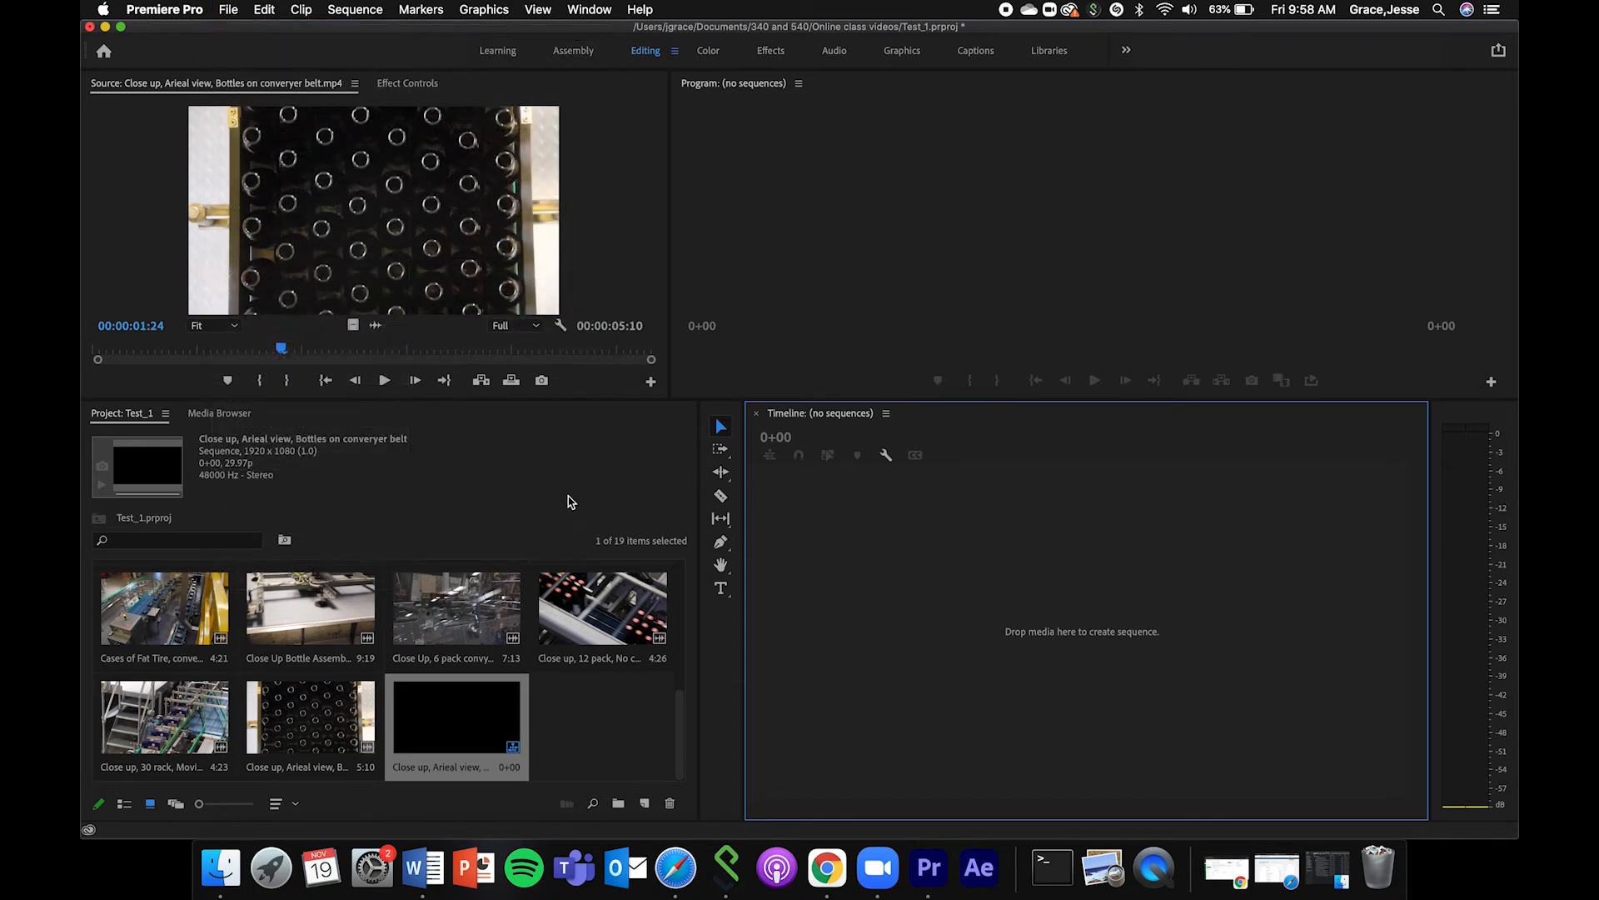
Scrub and play the aerial bottles clip in the Source Monitor, and mark its In point at 00:00:01:09.
left_click_drag(678, 745, 681, 639)
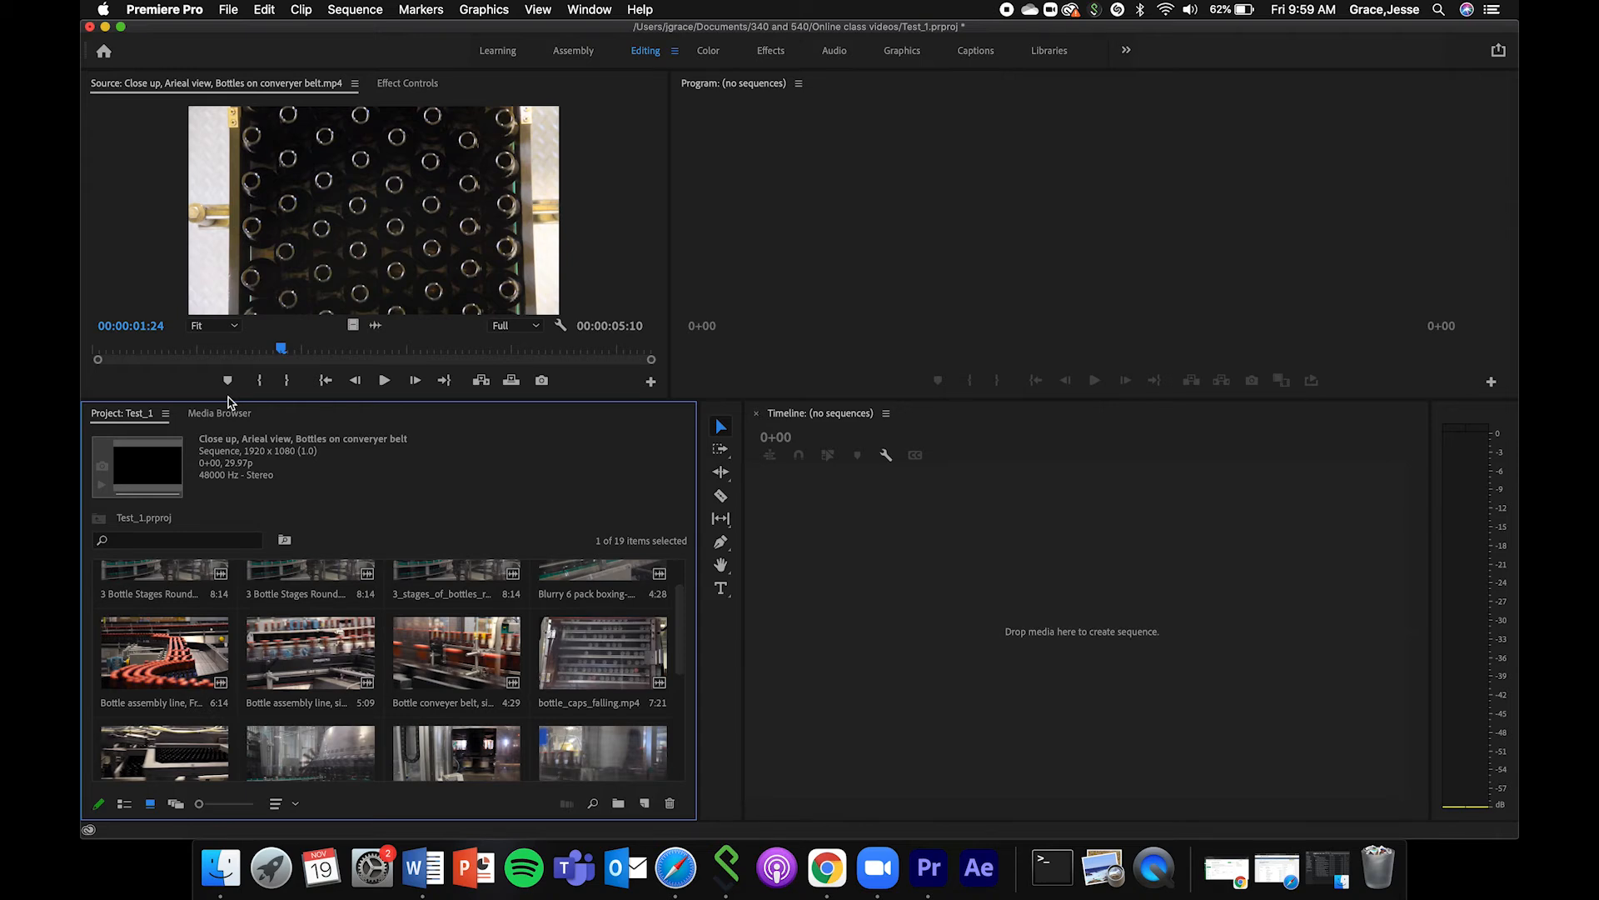
left_click(170, 351)
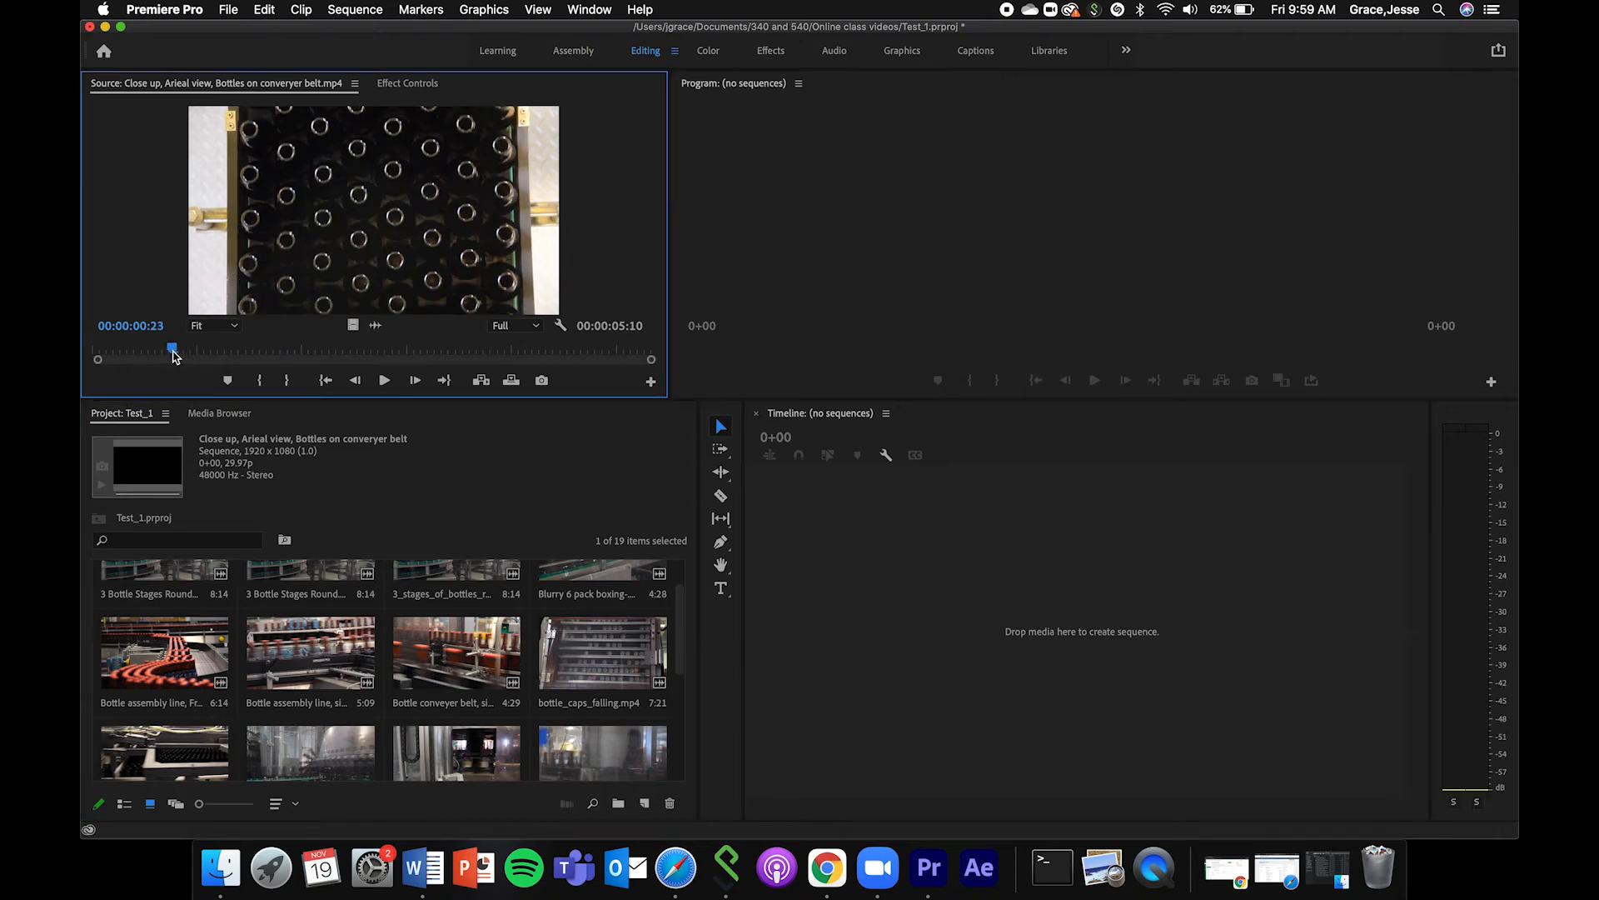
left_click_drag(166, 353, 714, 319)
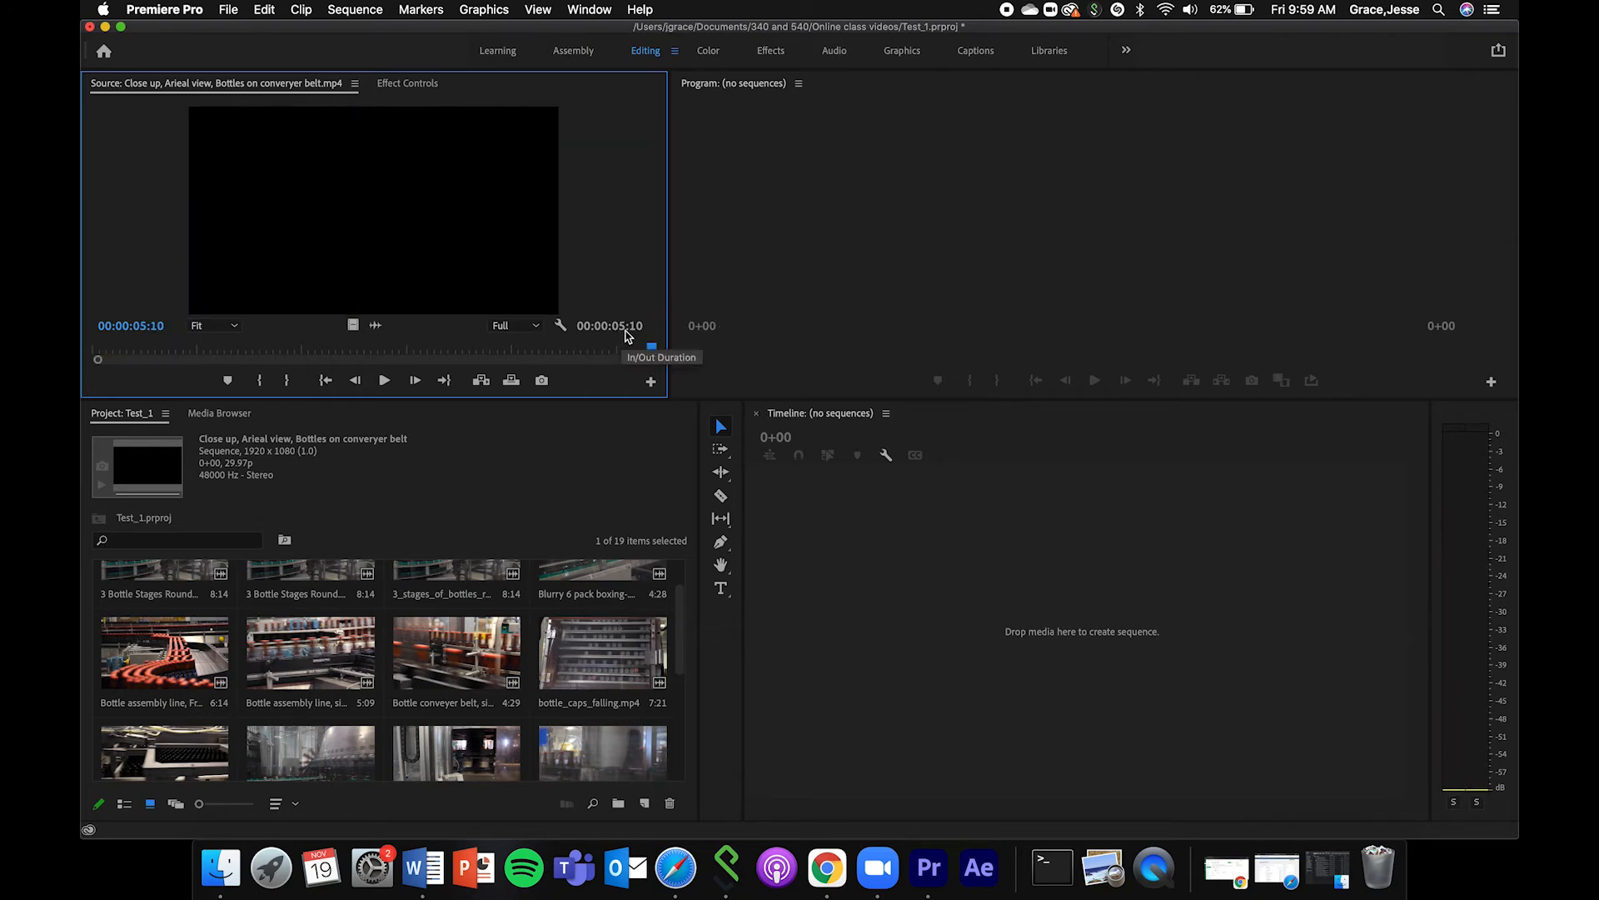
key("space")
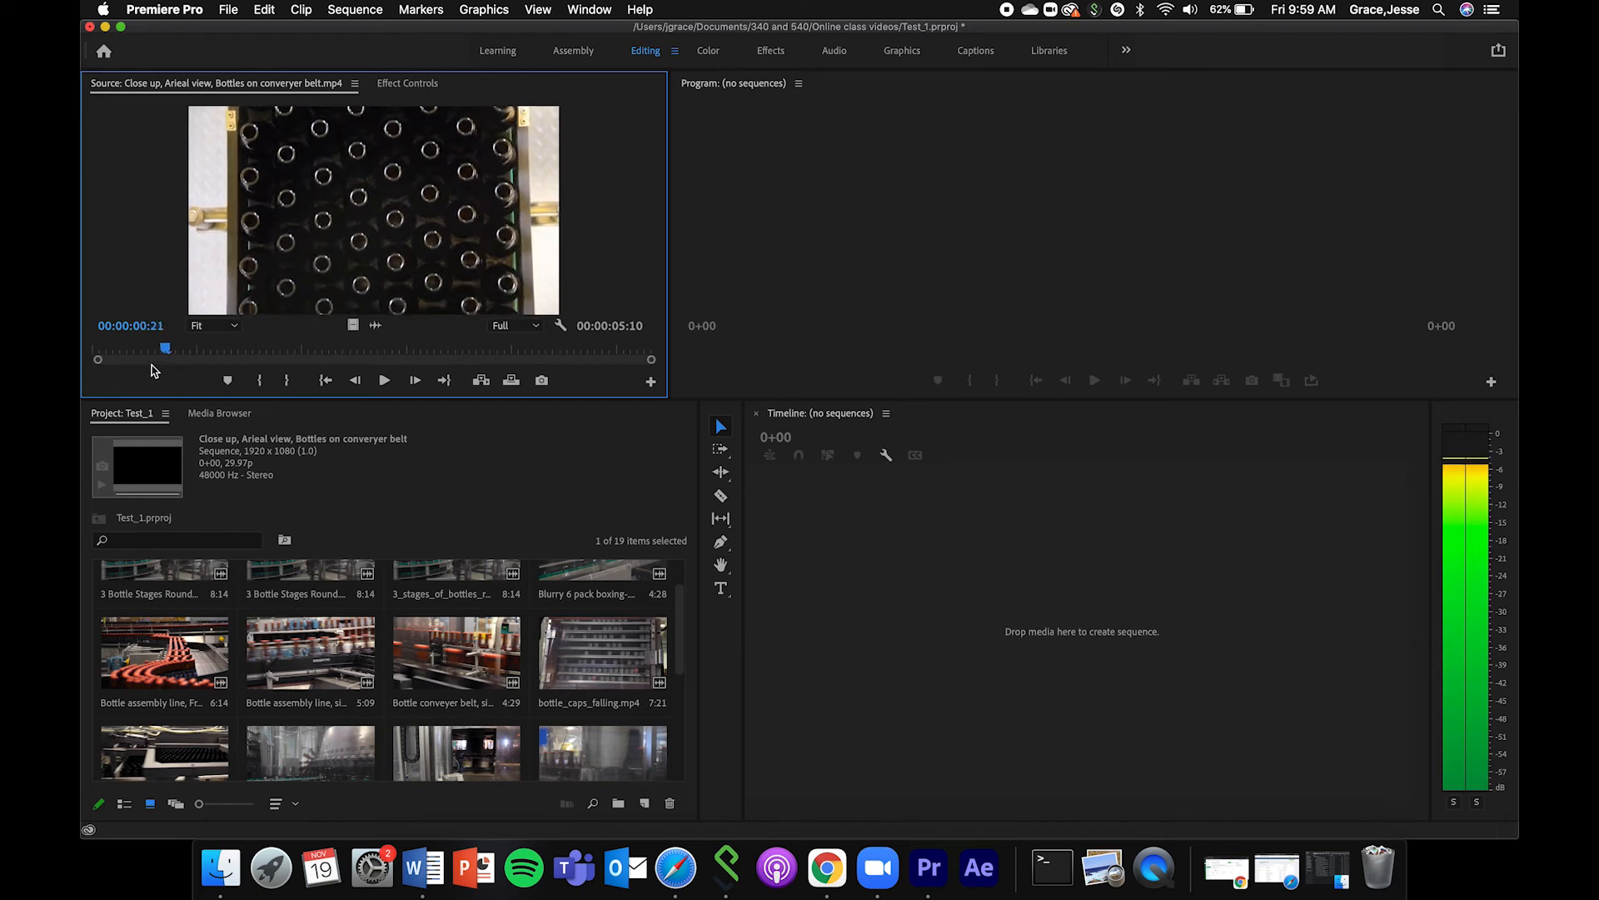
mouse_move(206, 359)
left_mouse_down()
mouse_move(300, 353)
mouse_move(232, 355)
left_mouse_up()
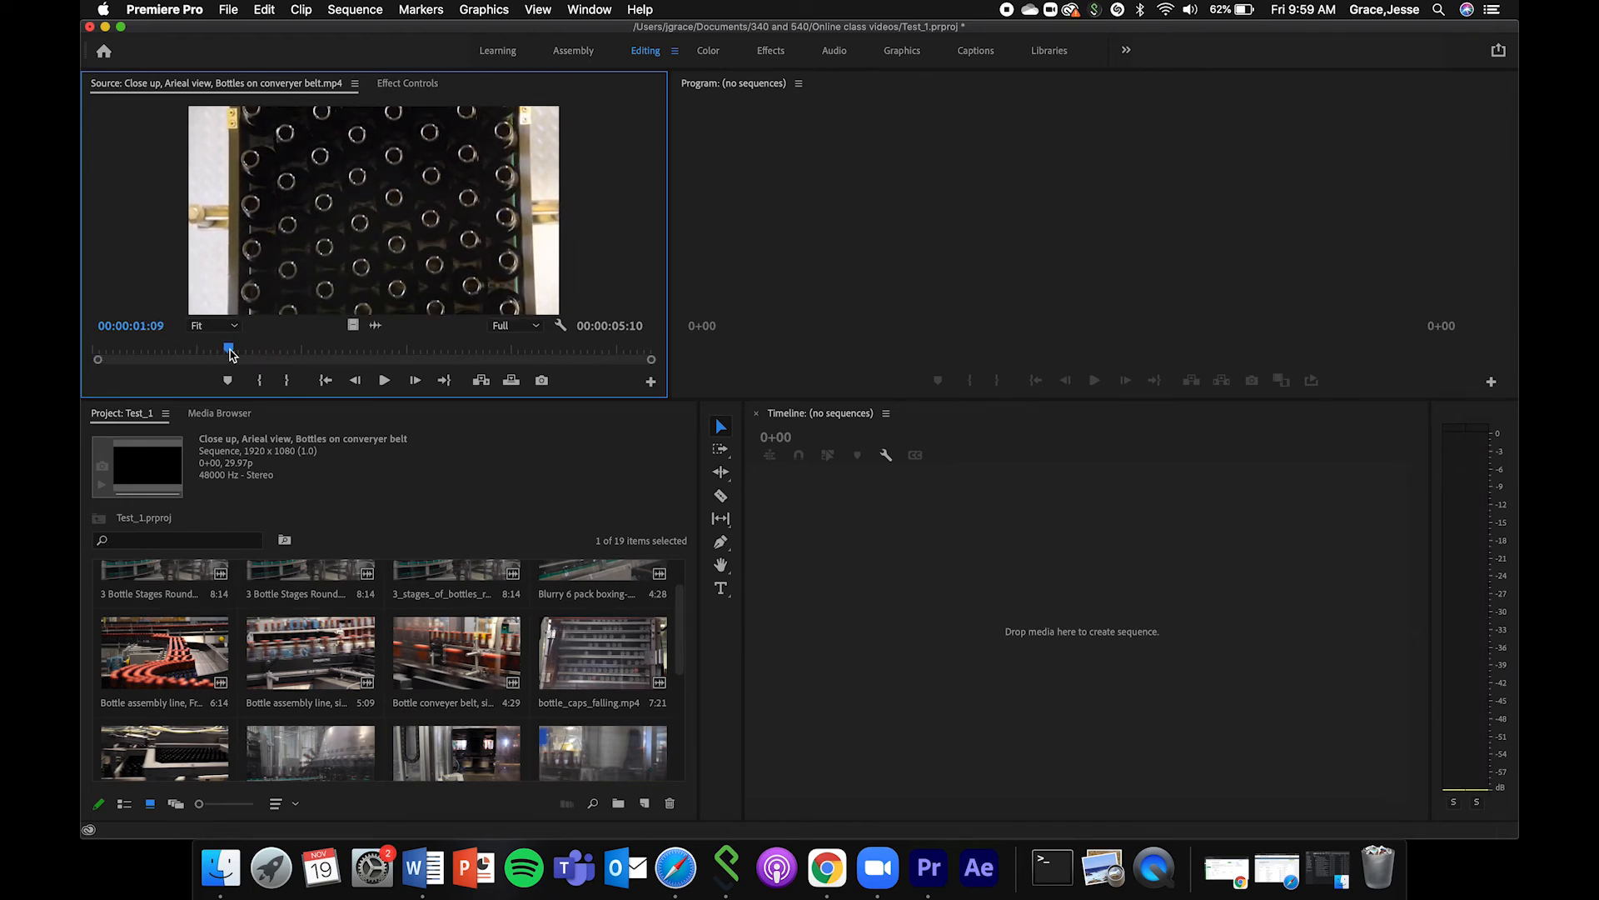
left_click(260, 382)
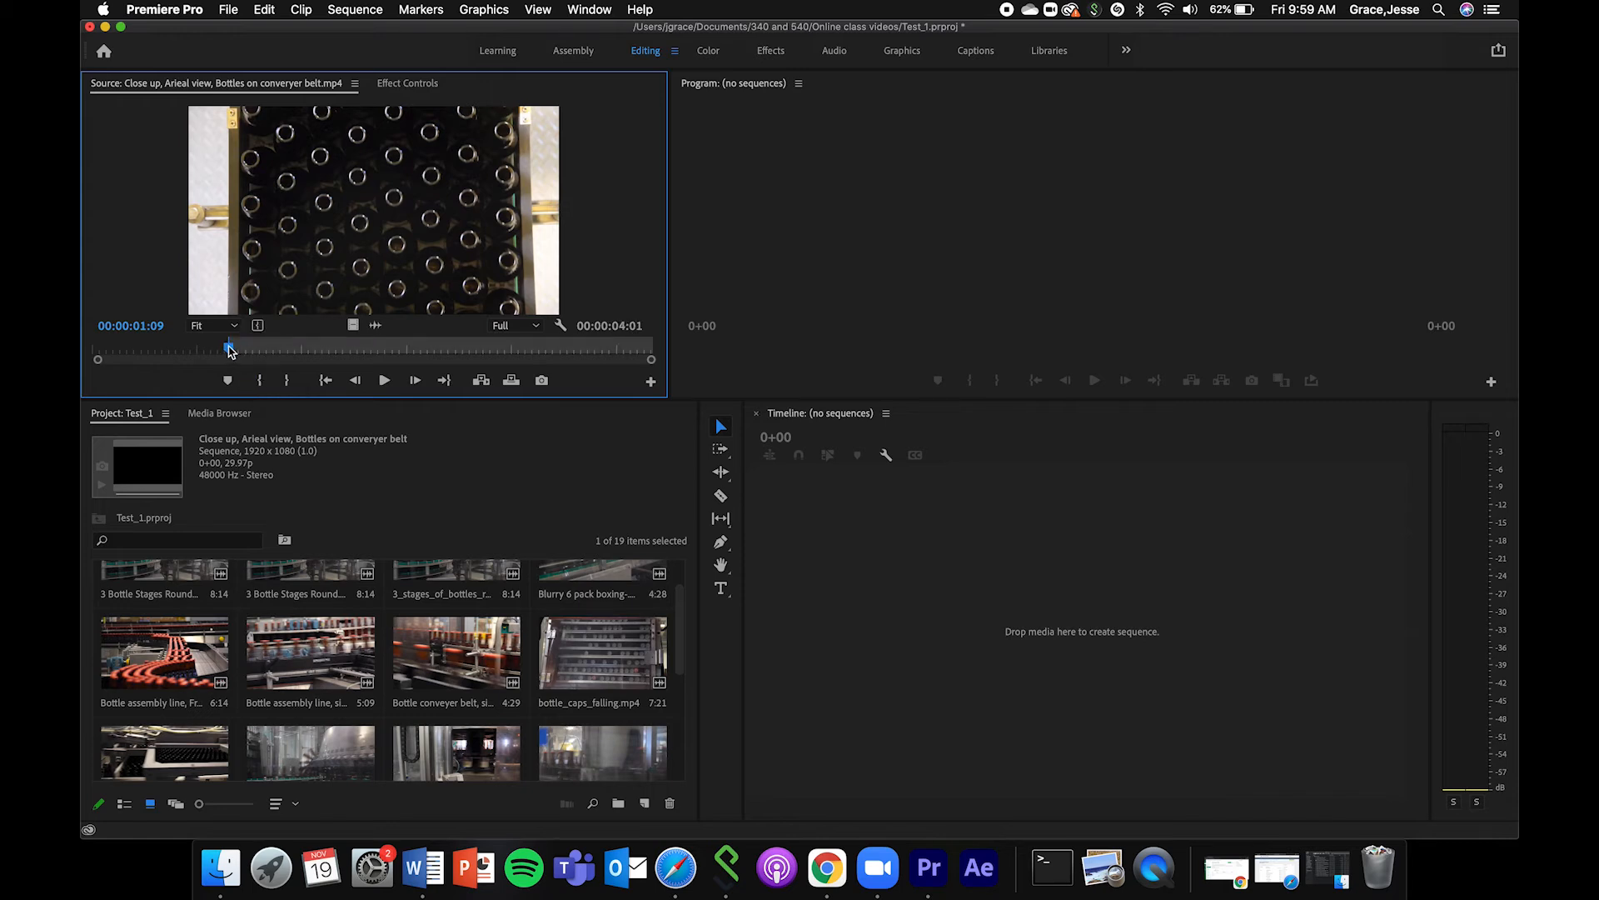
Mark the aerial clip's Out point at 00:00:03:18 and refine the marked range to 00:00:01:05 through 00:00:03:20.
left_click_drag(230, 350, 469, 350)
left_click(287, 380)
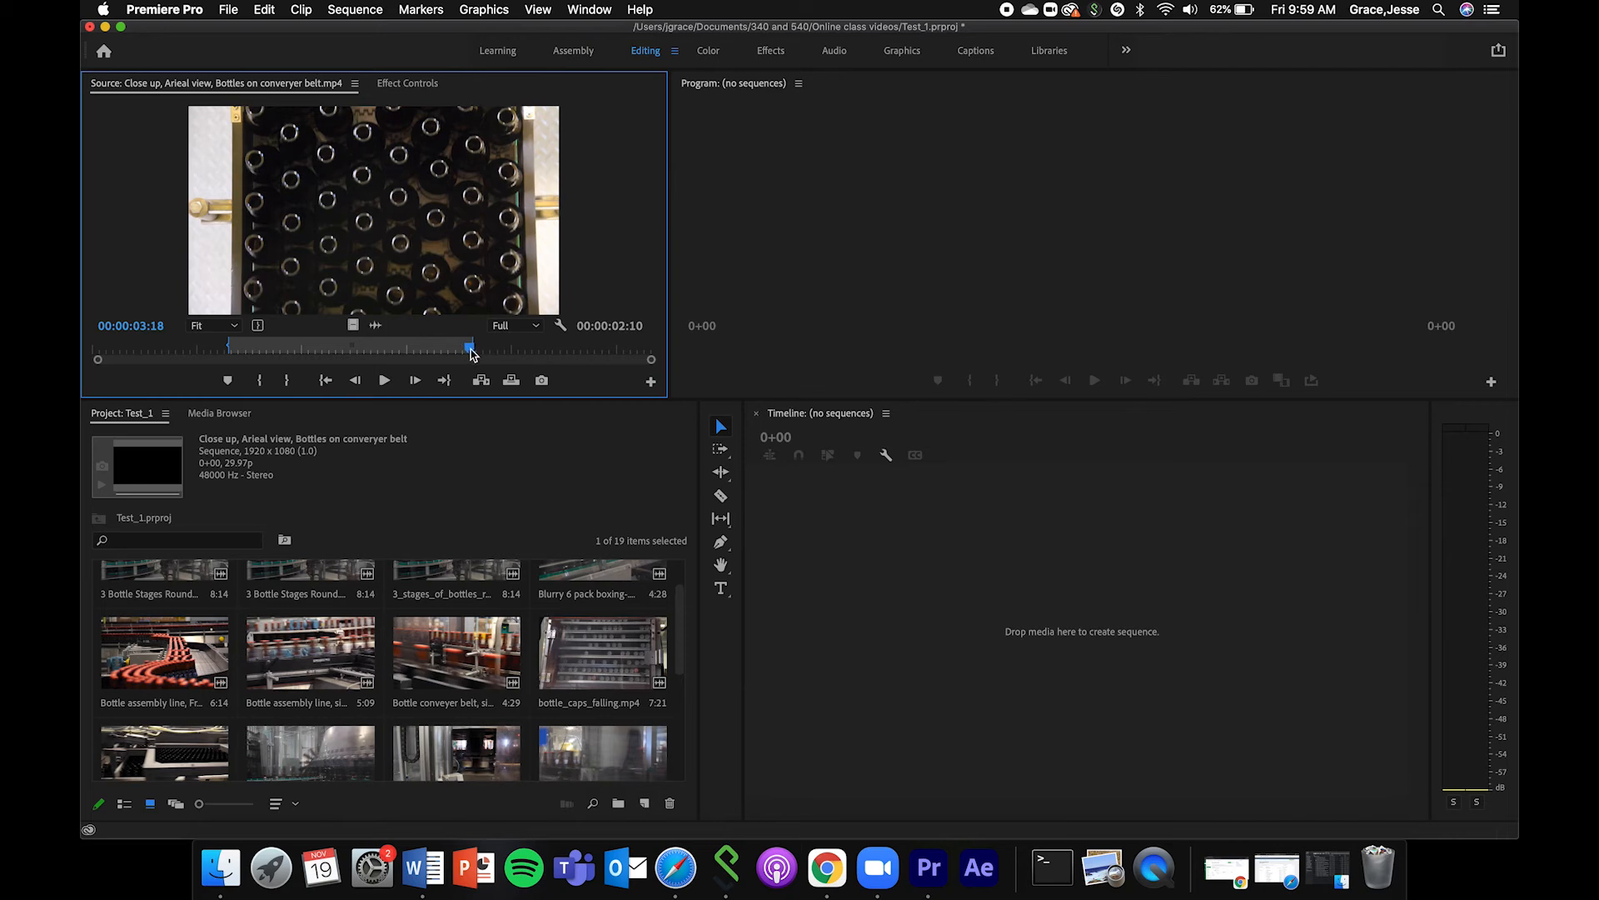
left_click_drag(471, 350, 209, 356)
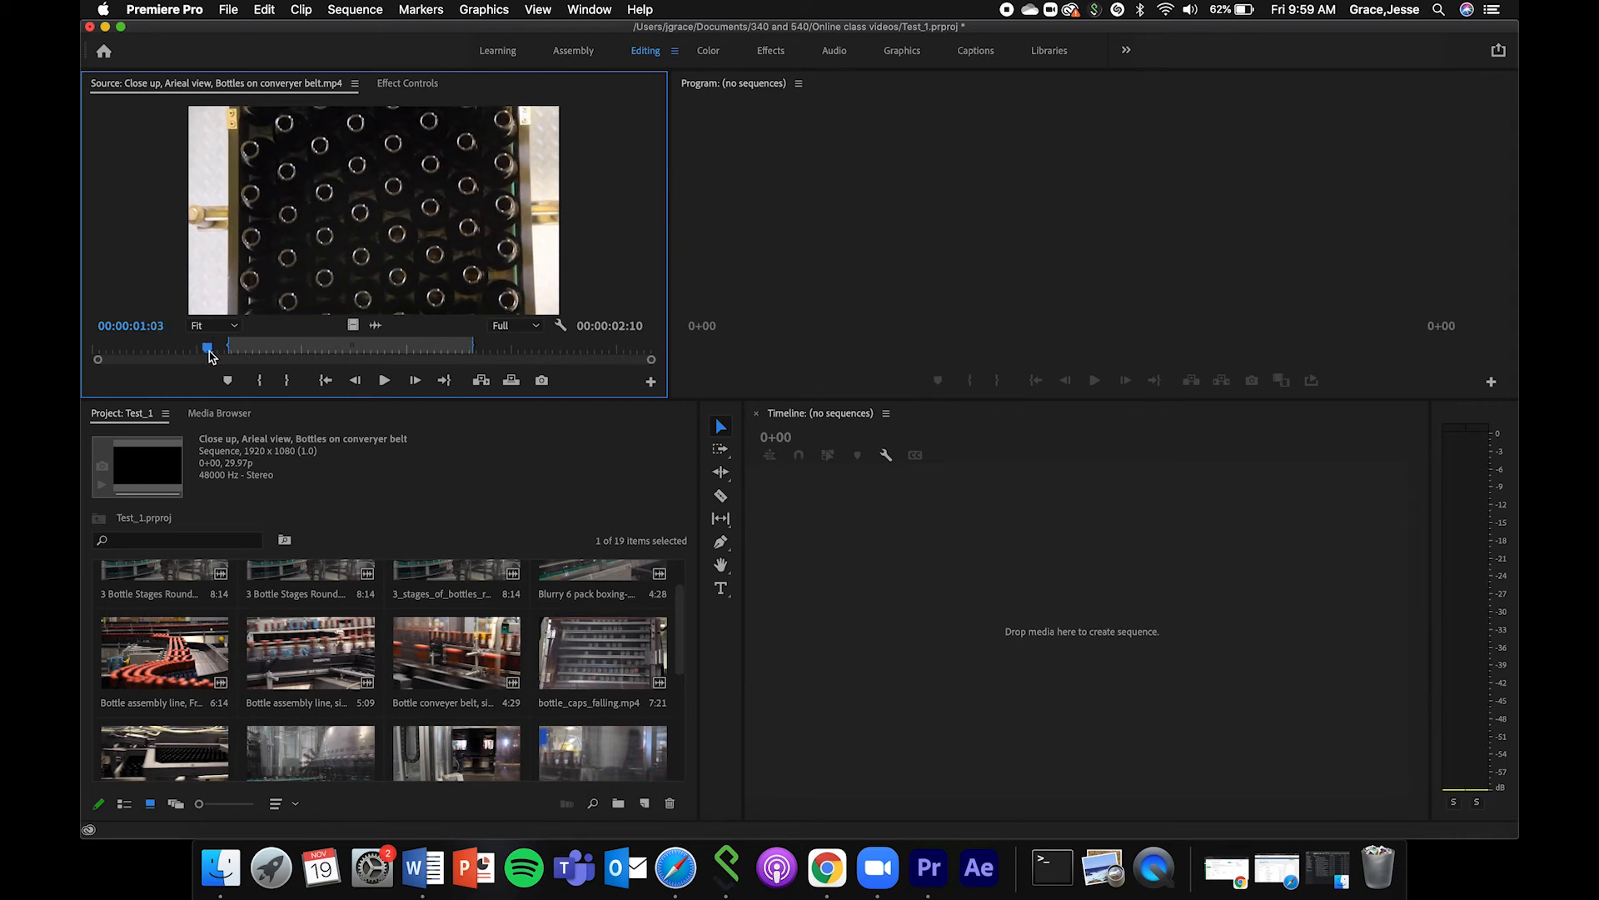
left_click(215, 349)
key("i")
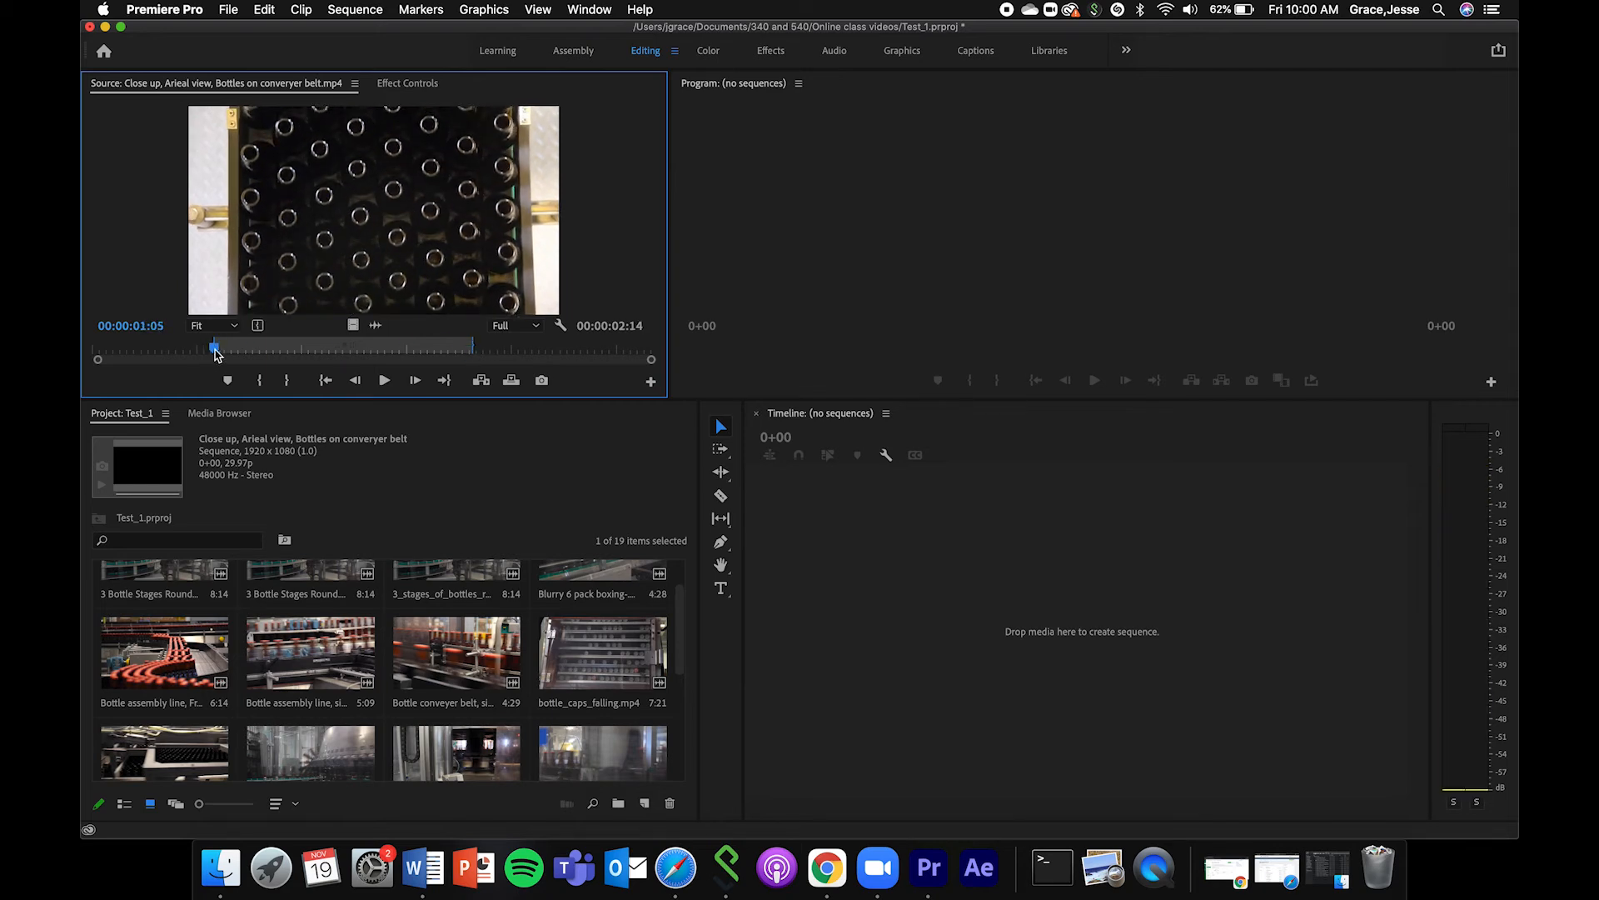
left_click(479, 343)
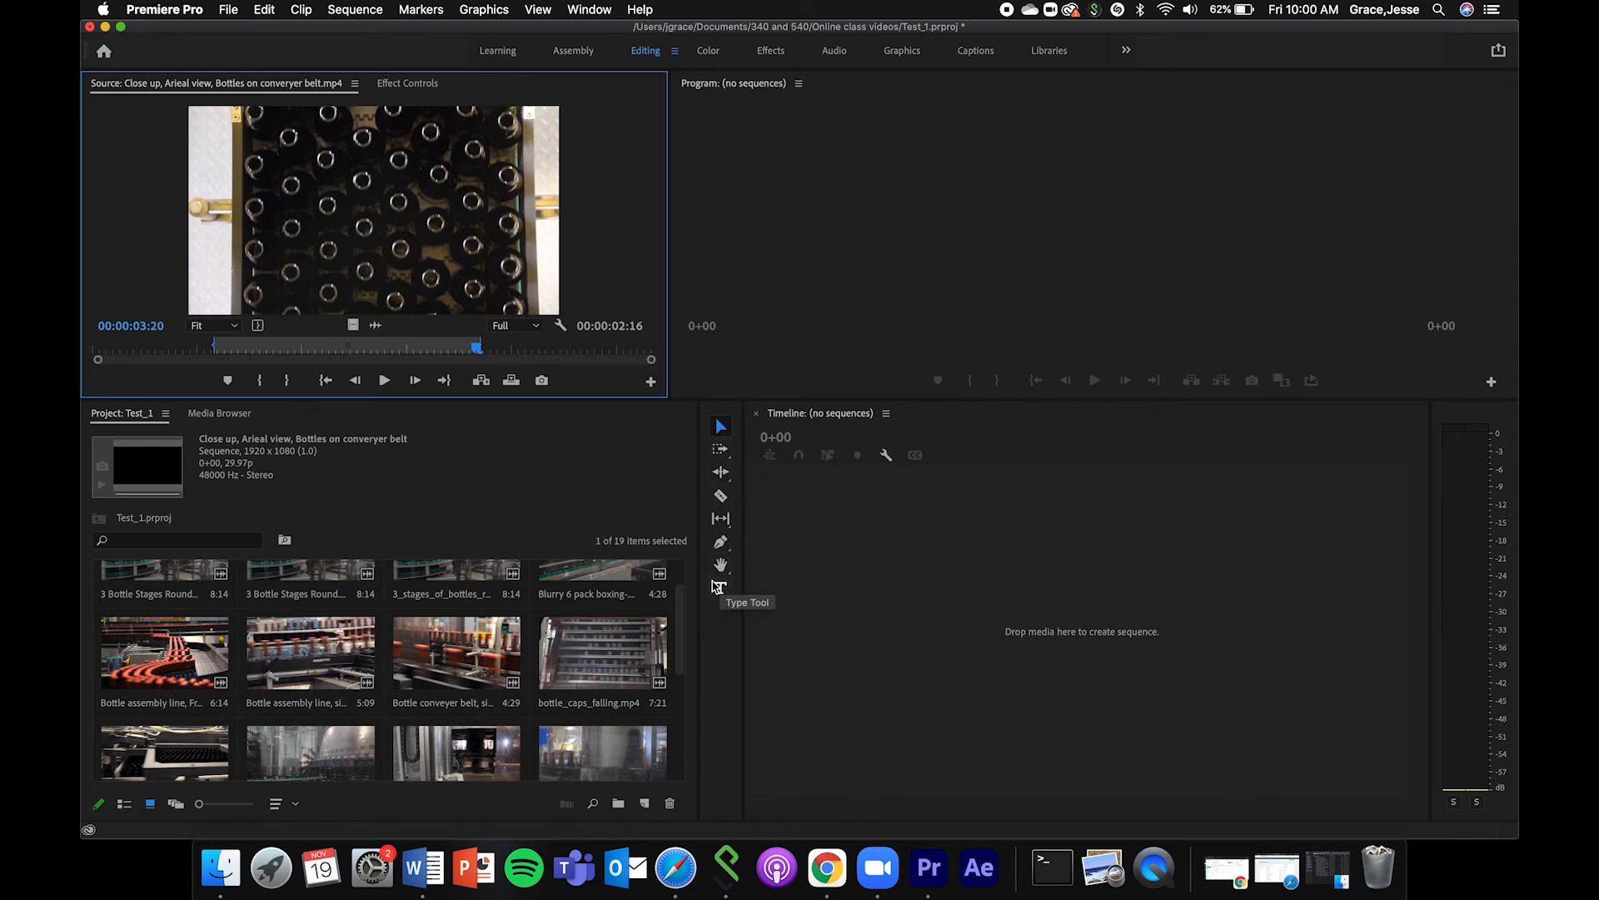
left_click(189, 9)
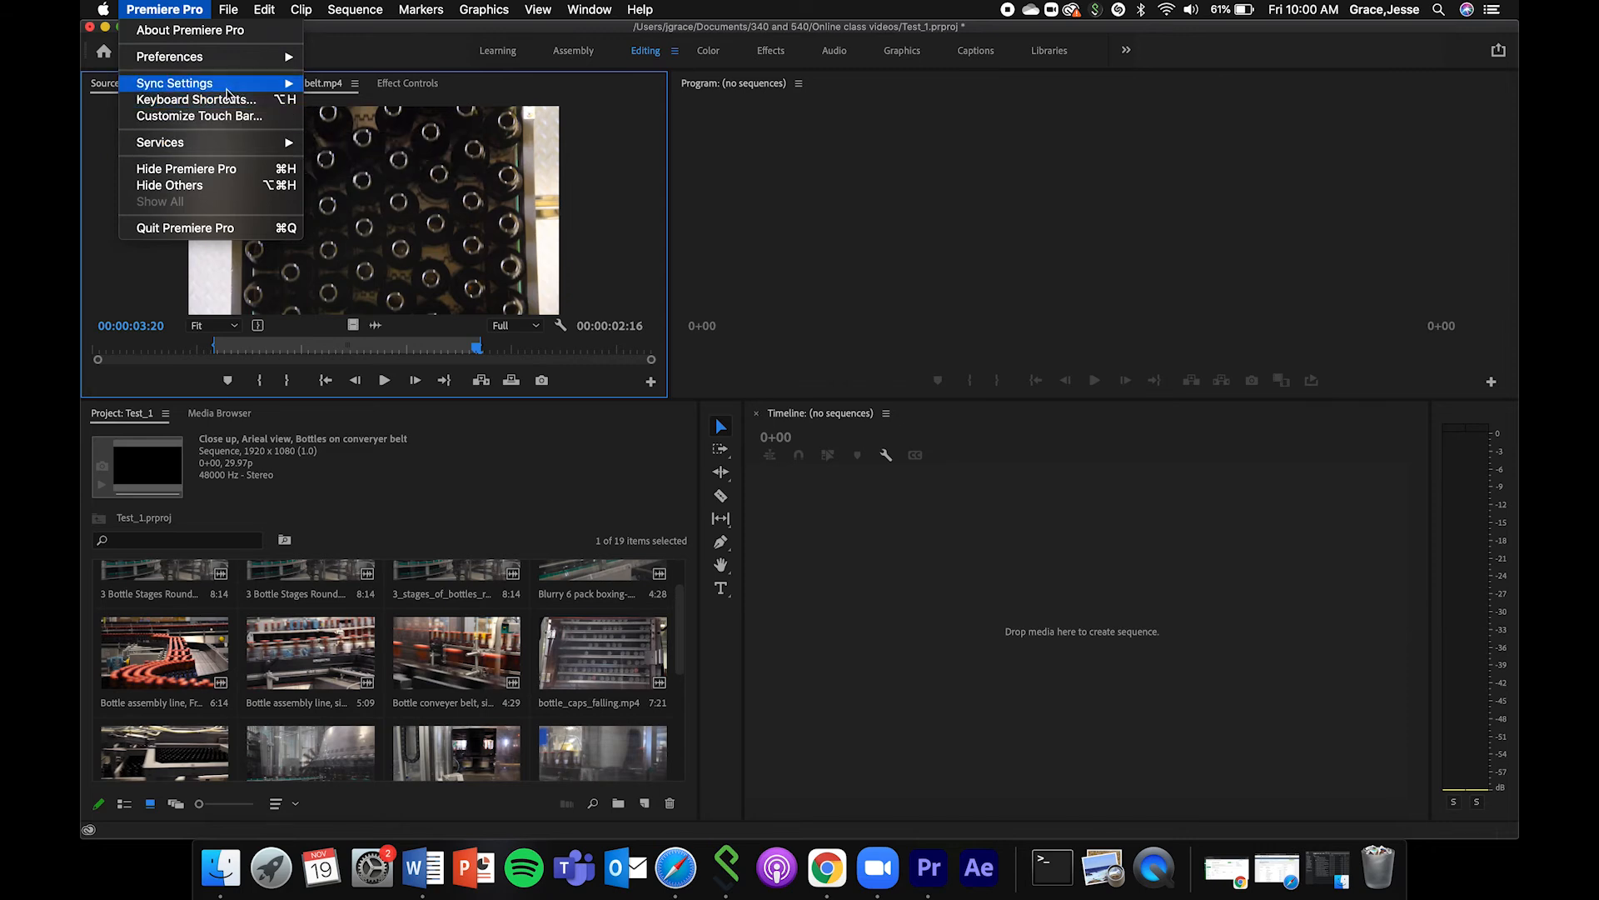
left_click(630, 285)
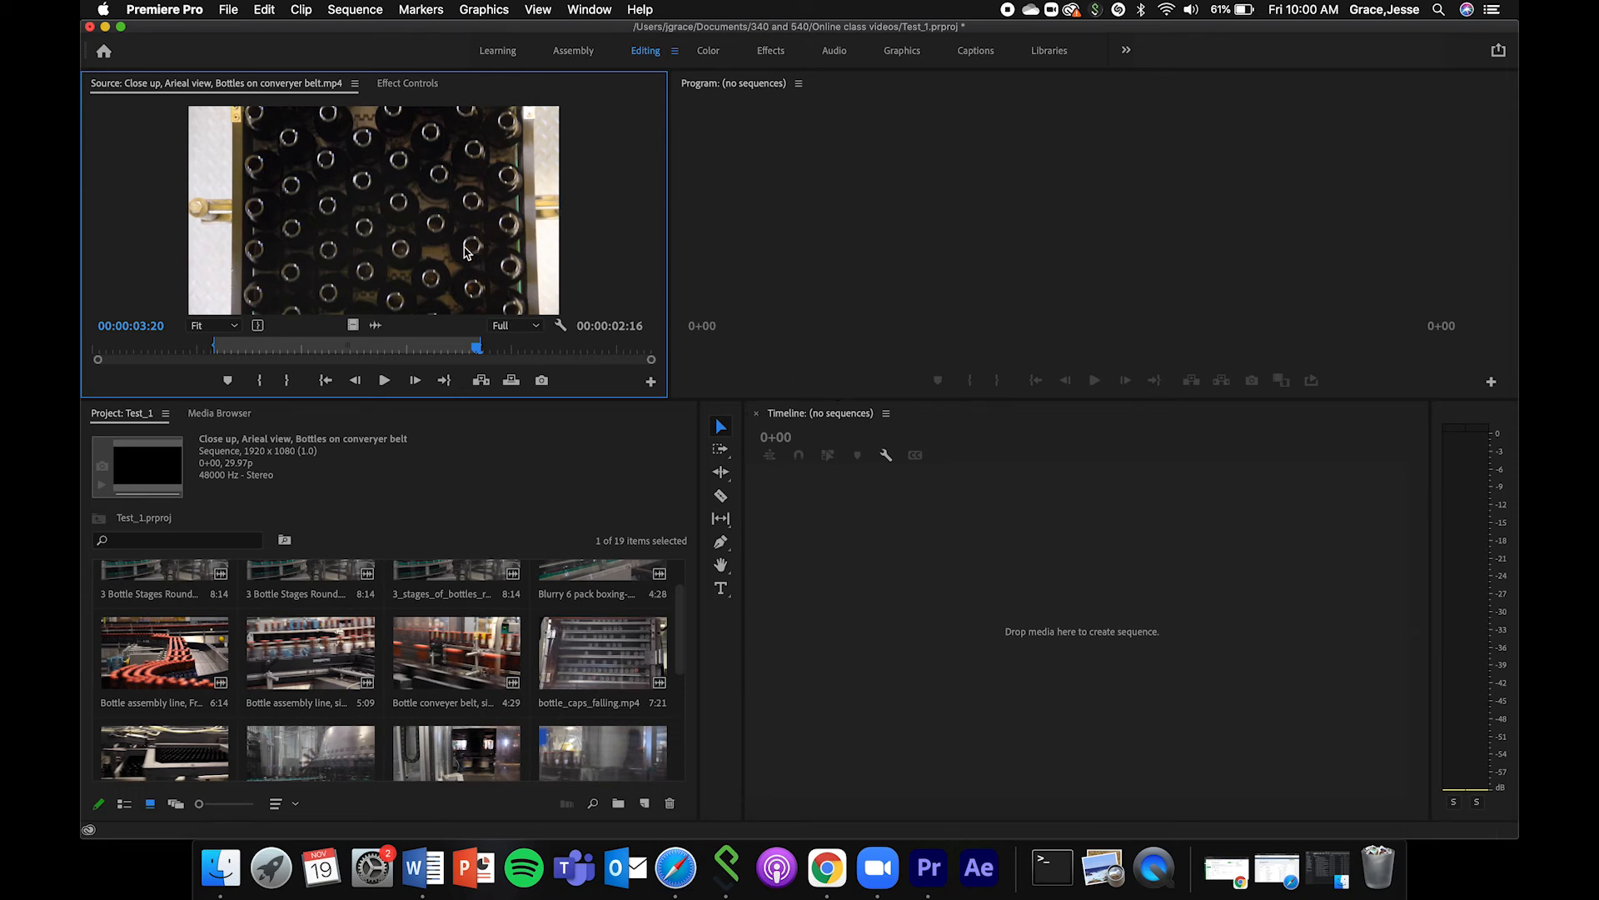
Create a sequence from the marked aerial clip in the Timeline and move its playhead to 0+17.
left_click_drag(392, 346, 434, 347)
left_click_drag(385, 192, 919, 577)
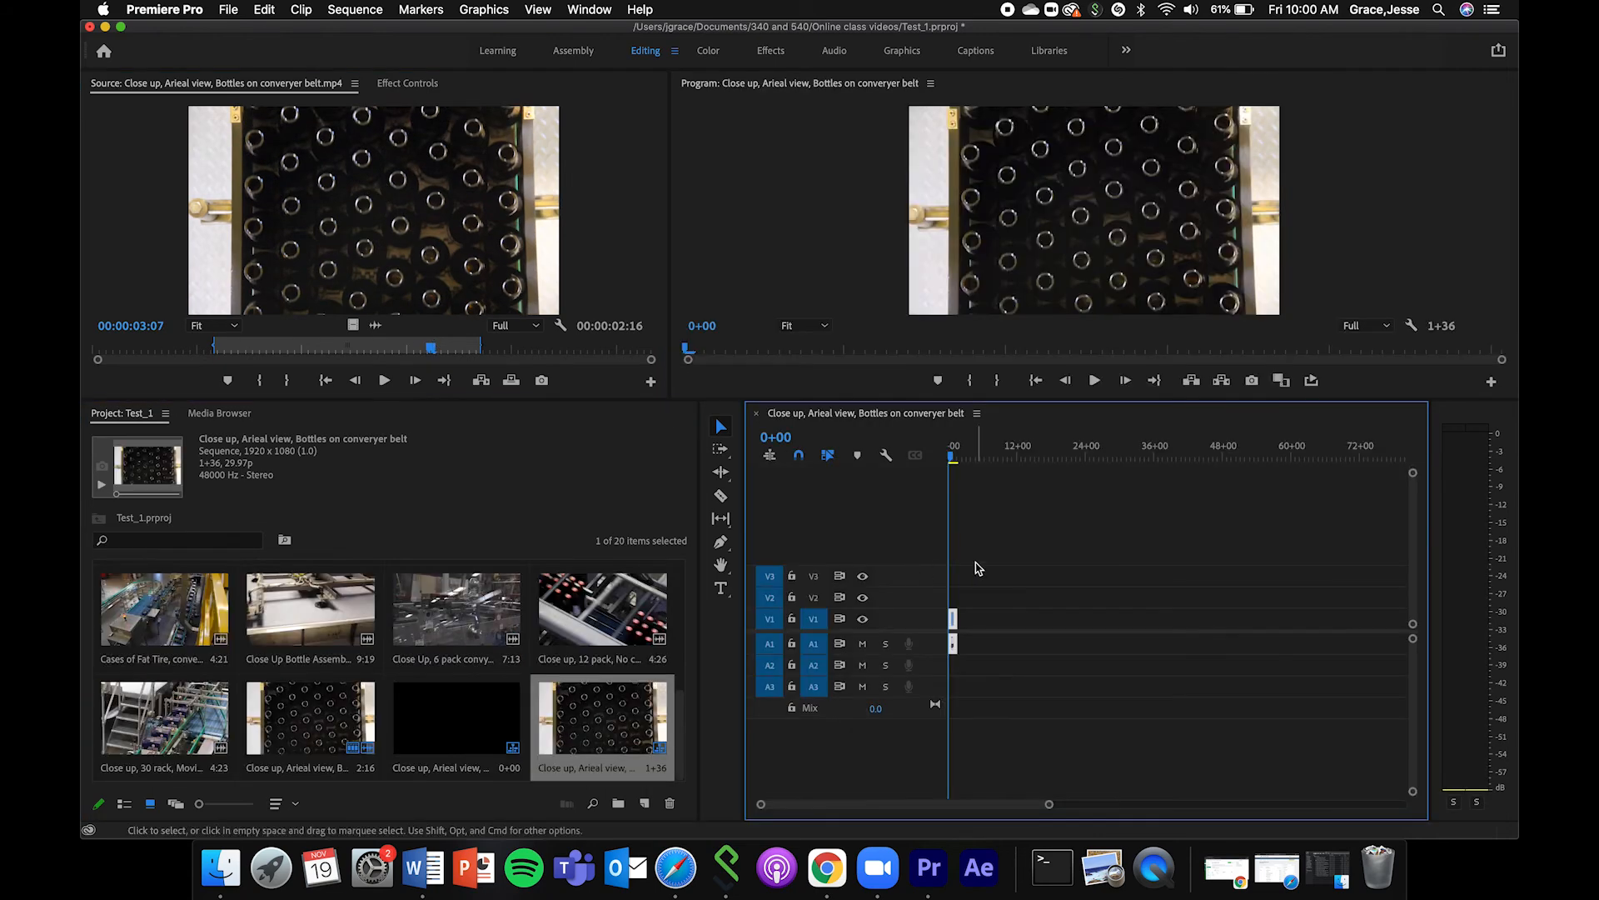
left_click(957, 457)
left_click_drag(1047, 805, 913, 812)
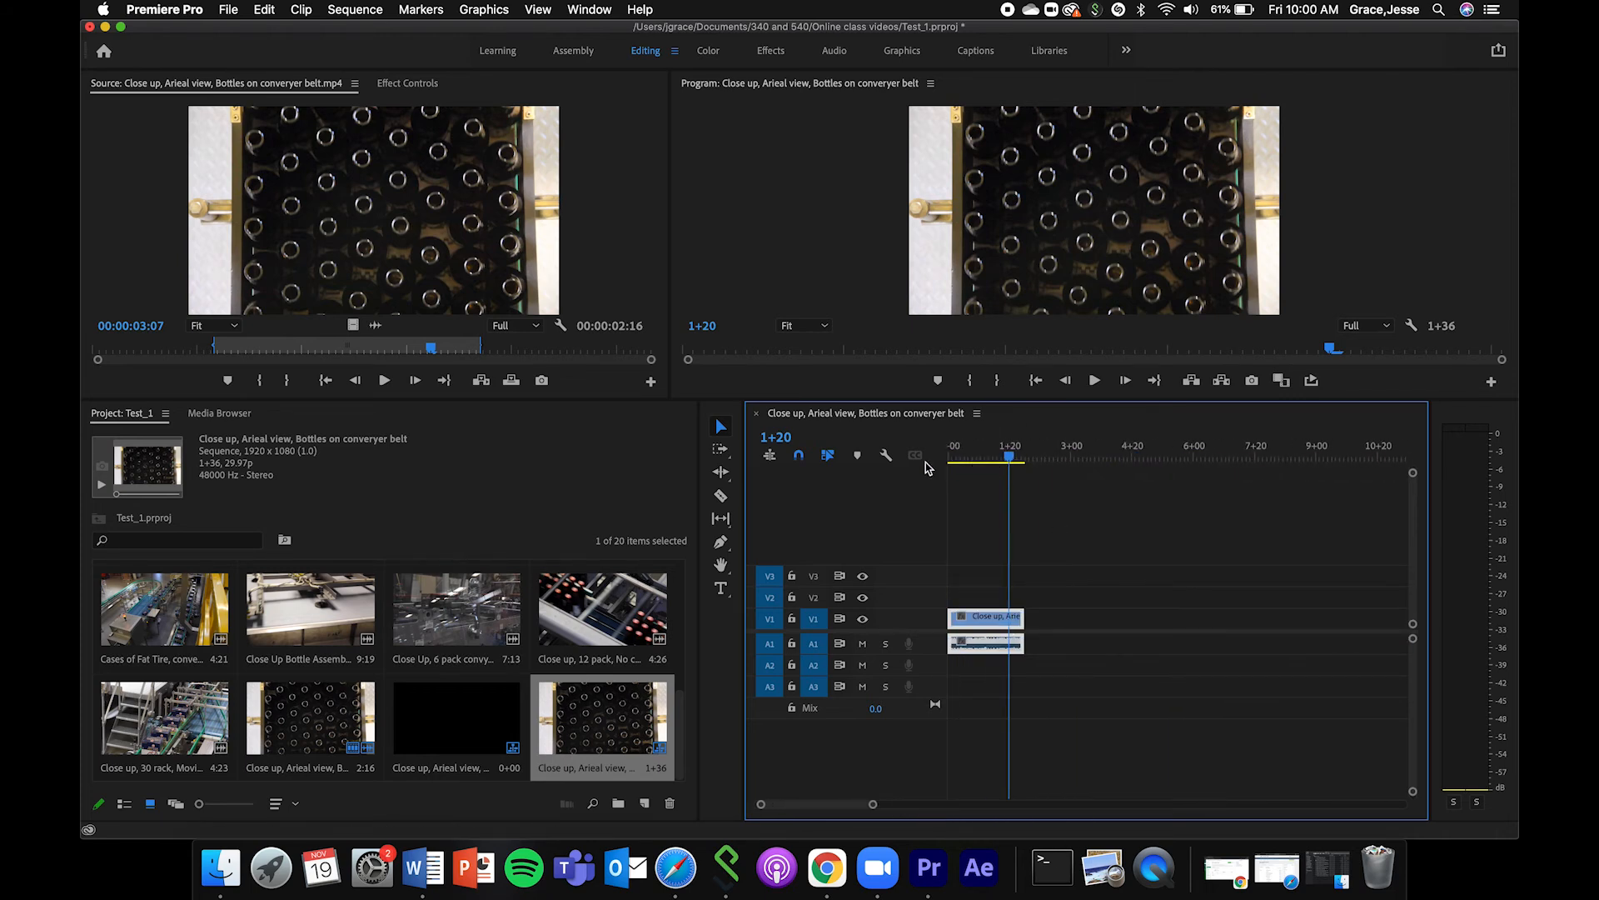
key("Home")
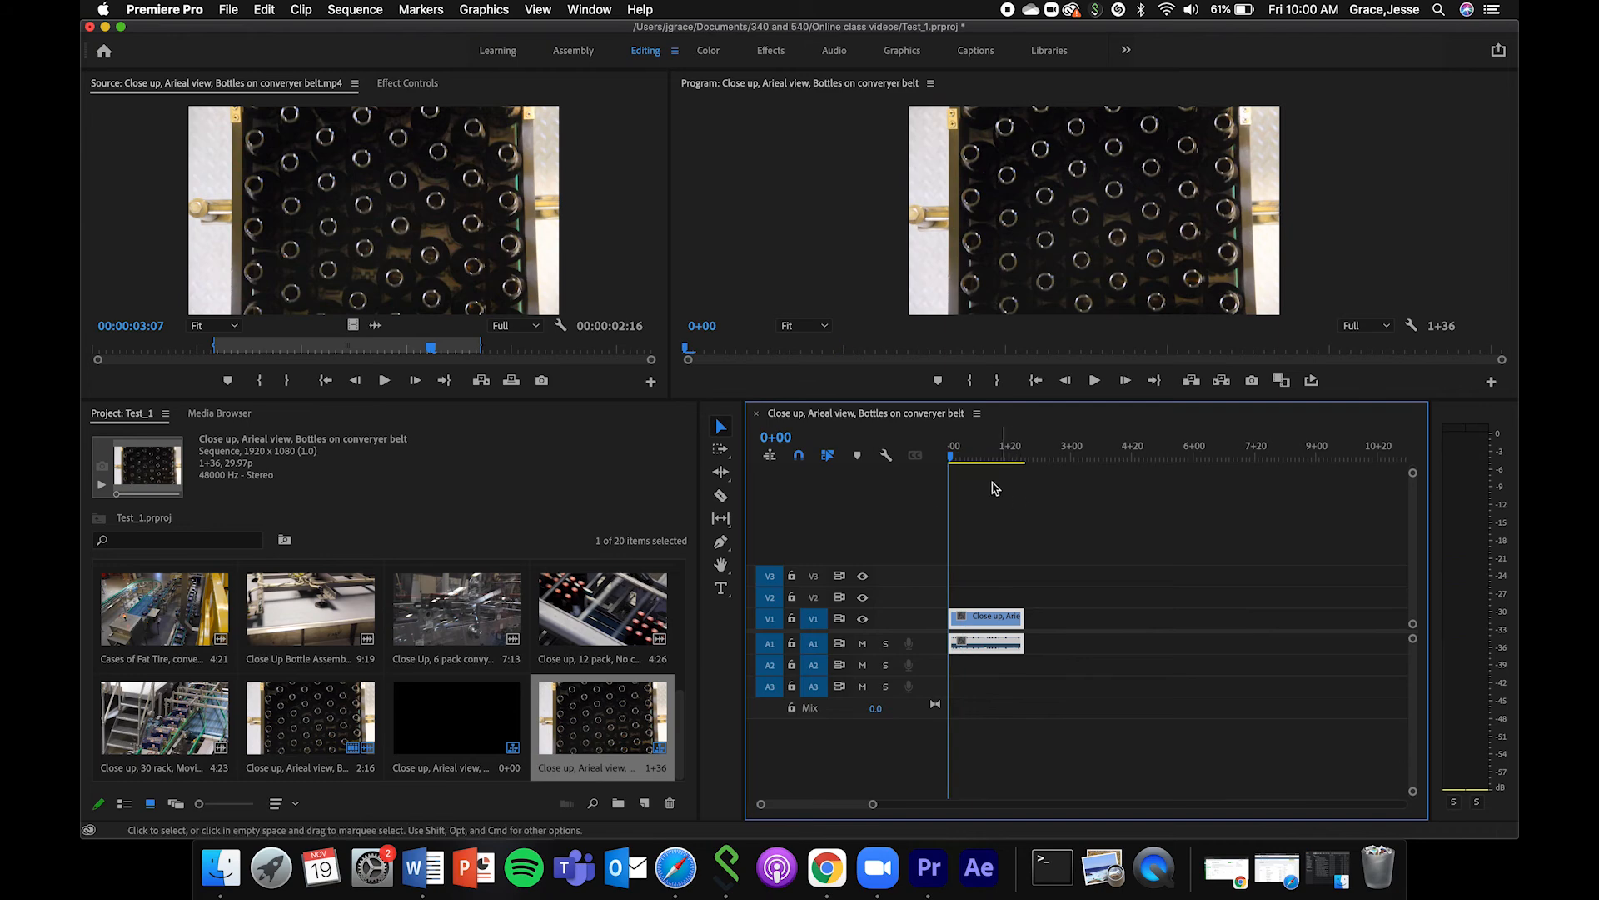
left_click(967, 458)
Browse the project clips, open Bottles moved on assembly line, rear view.mp4 in the Source Monitor, and view it at 00:00:01:20.
scroll(576, 762, "up", 8)
scroll(573, 685, "down", 8)
scroll(572, 684, "up", 2)
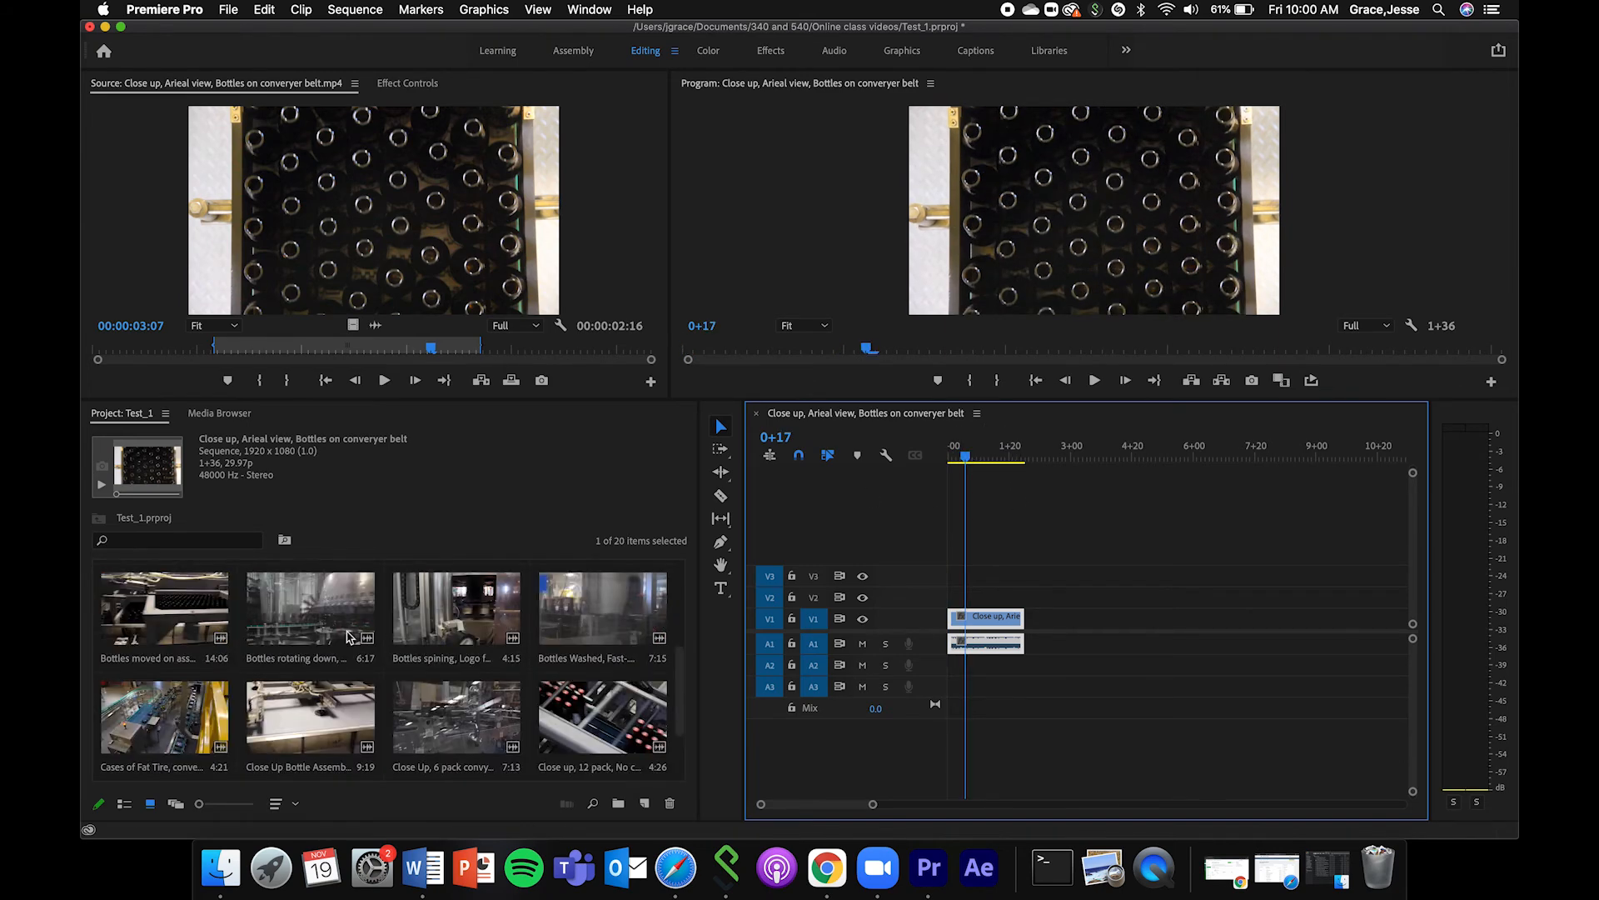
scroll(349, 638, "up", 2)
double_click(215, 698)
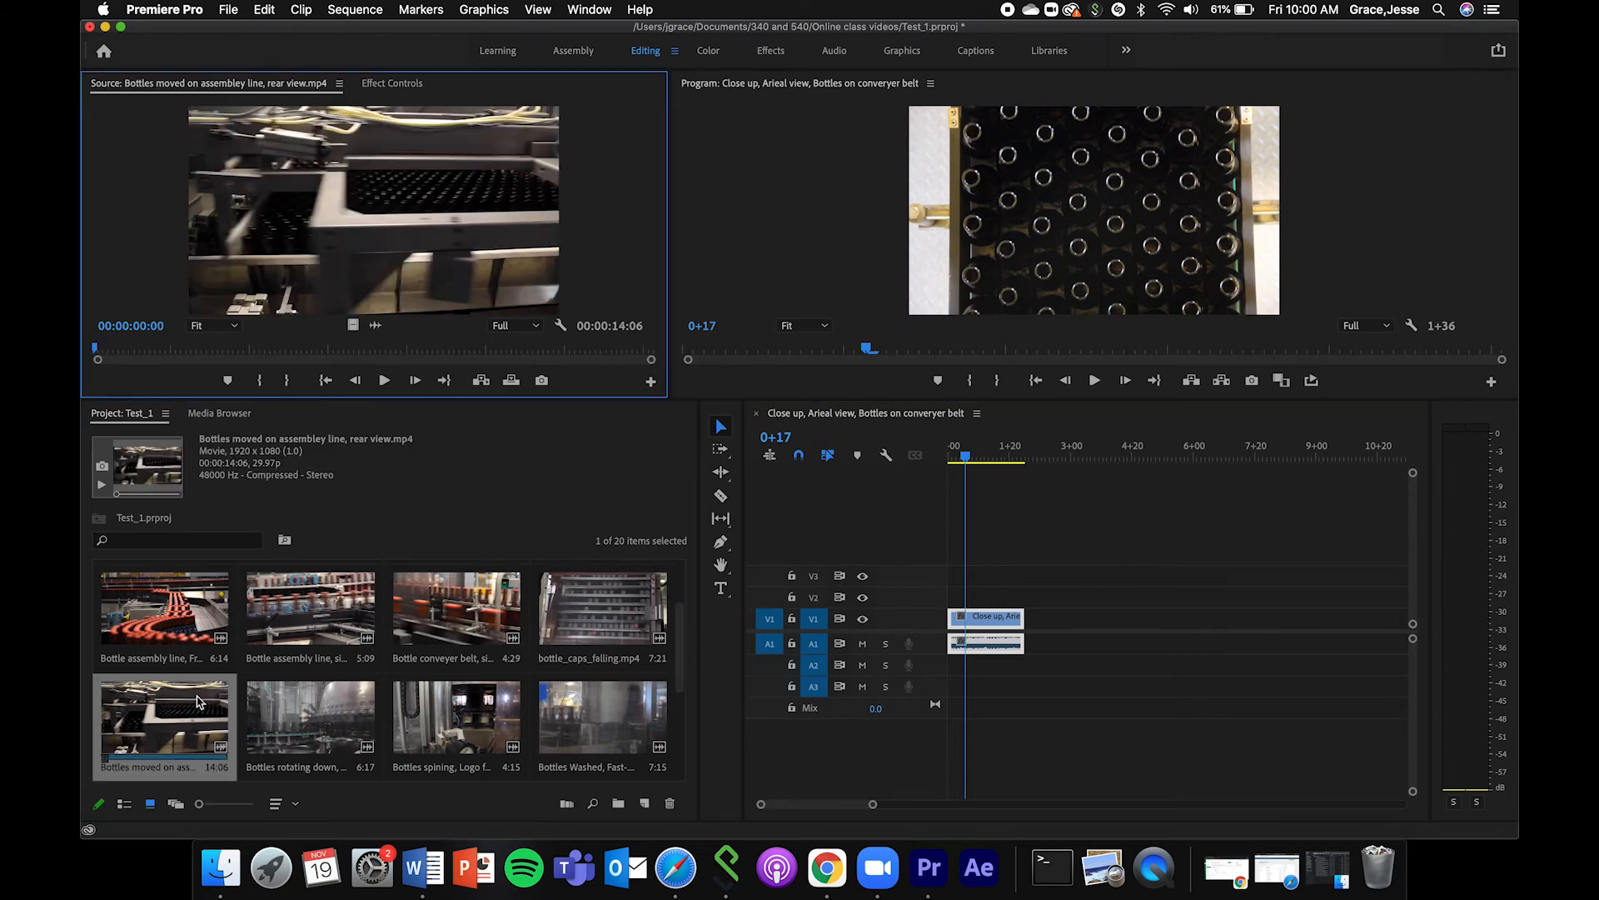
left_click(155, 353)
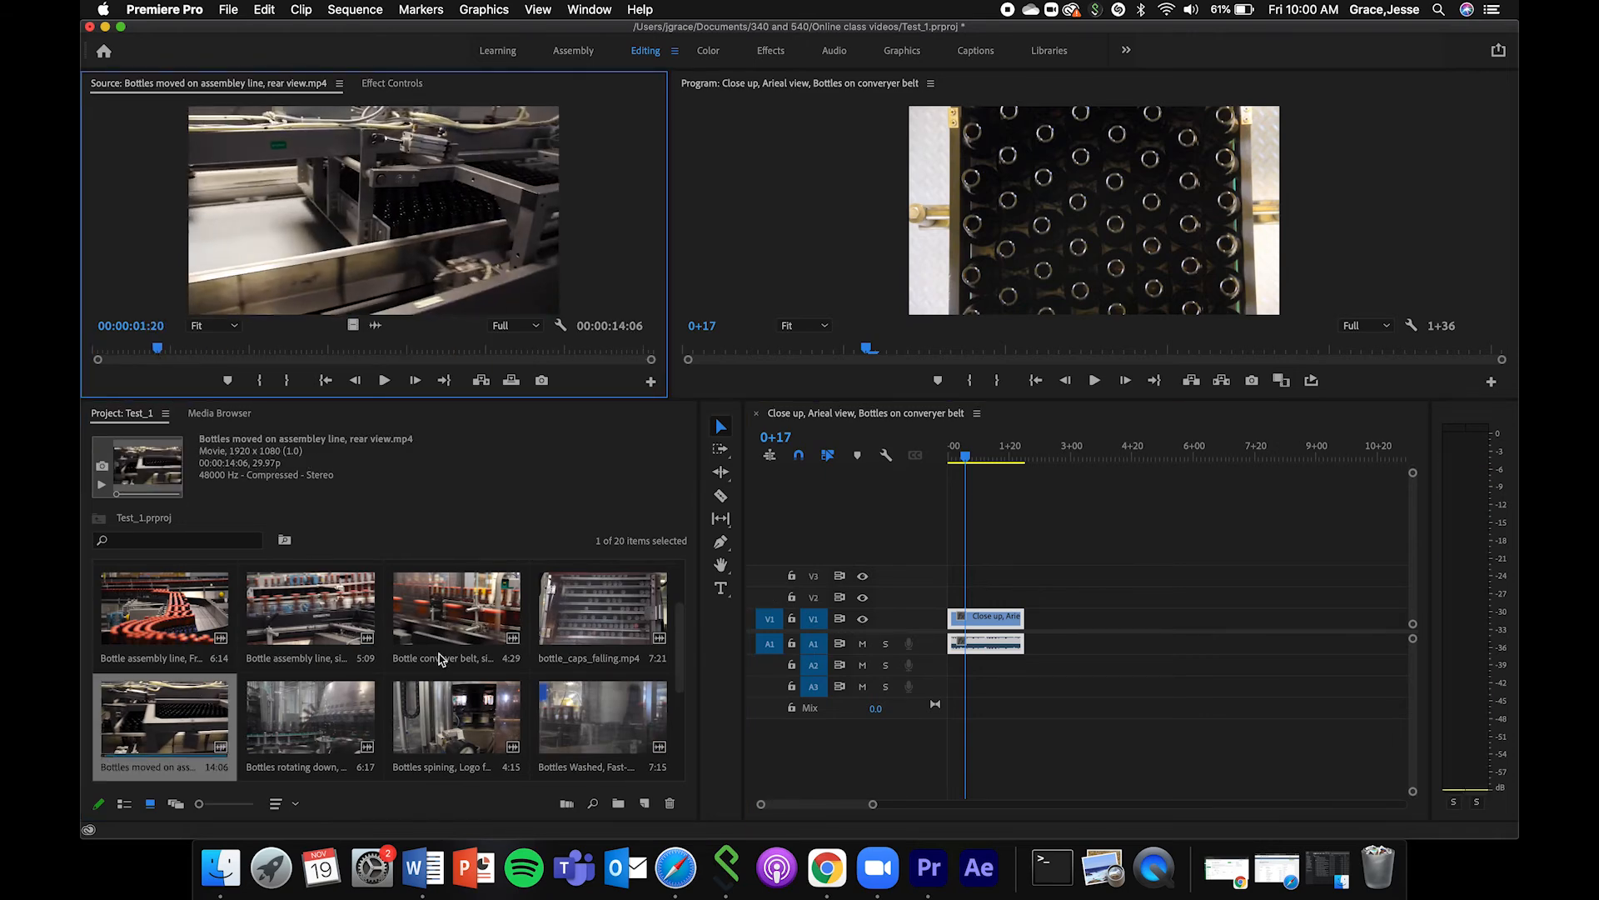
Open Bottle assembly line, Front view.mp4 in the Source Monitor and mark its In point at 00:00:01:03.
double_click(164, 608)
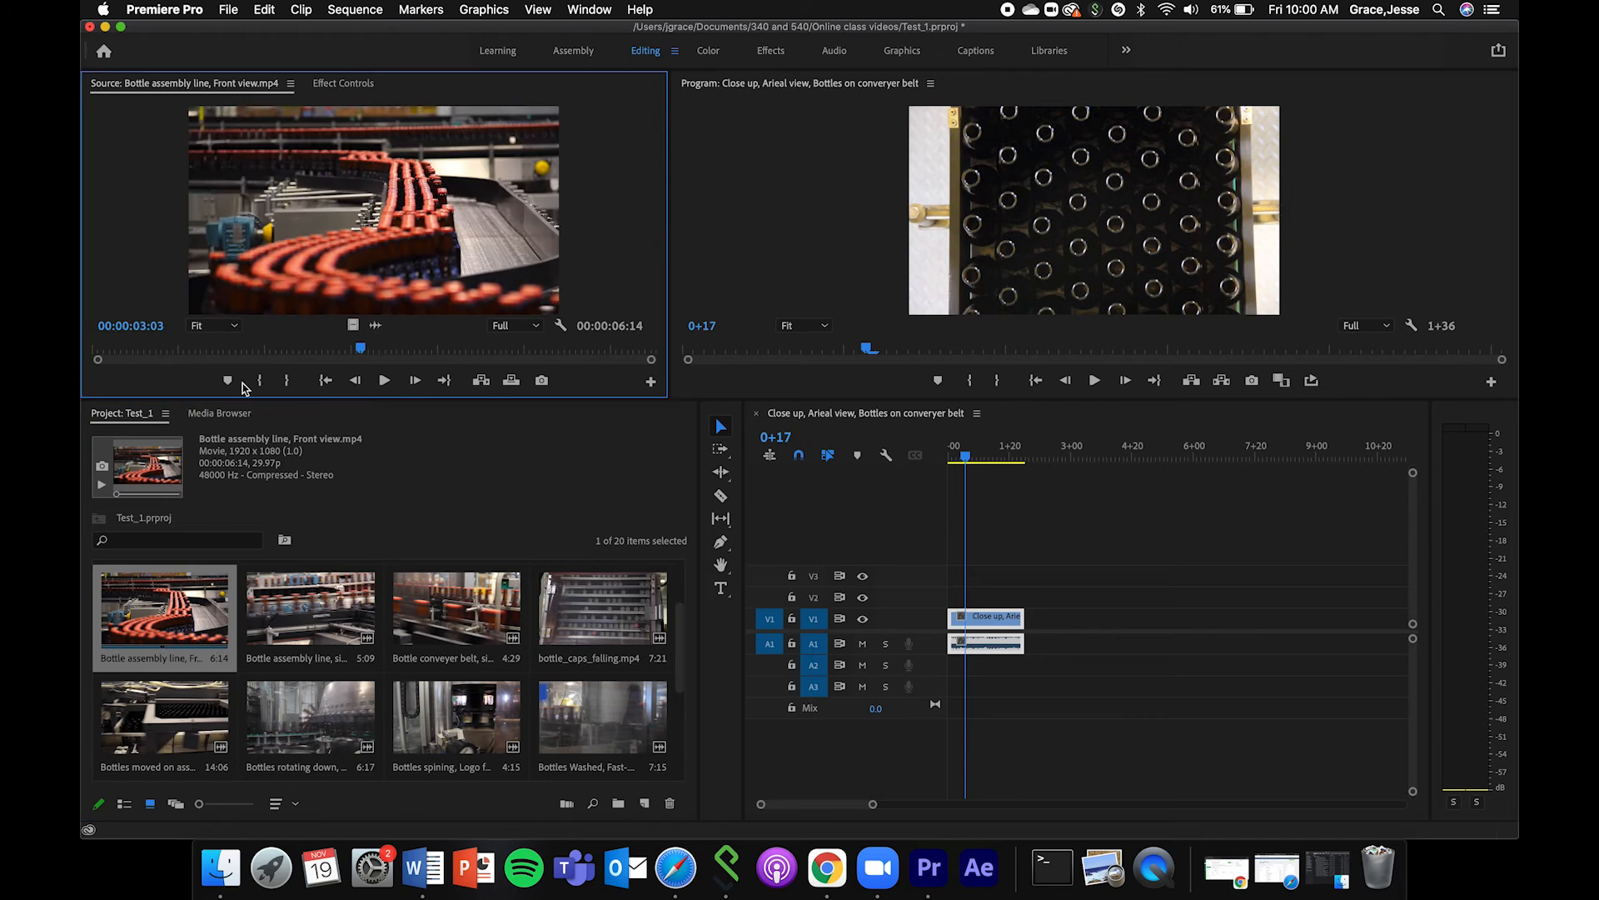
left_click(207, 351)
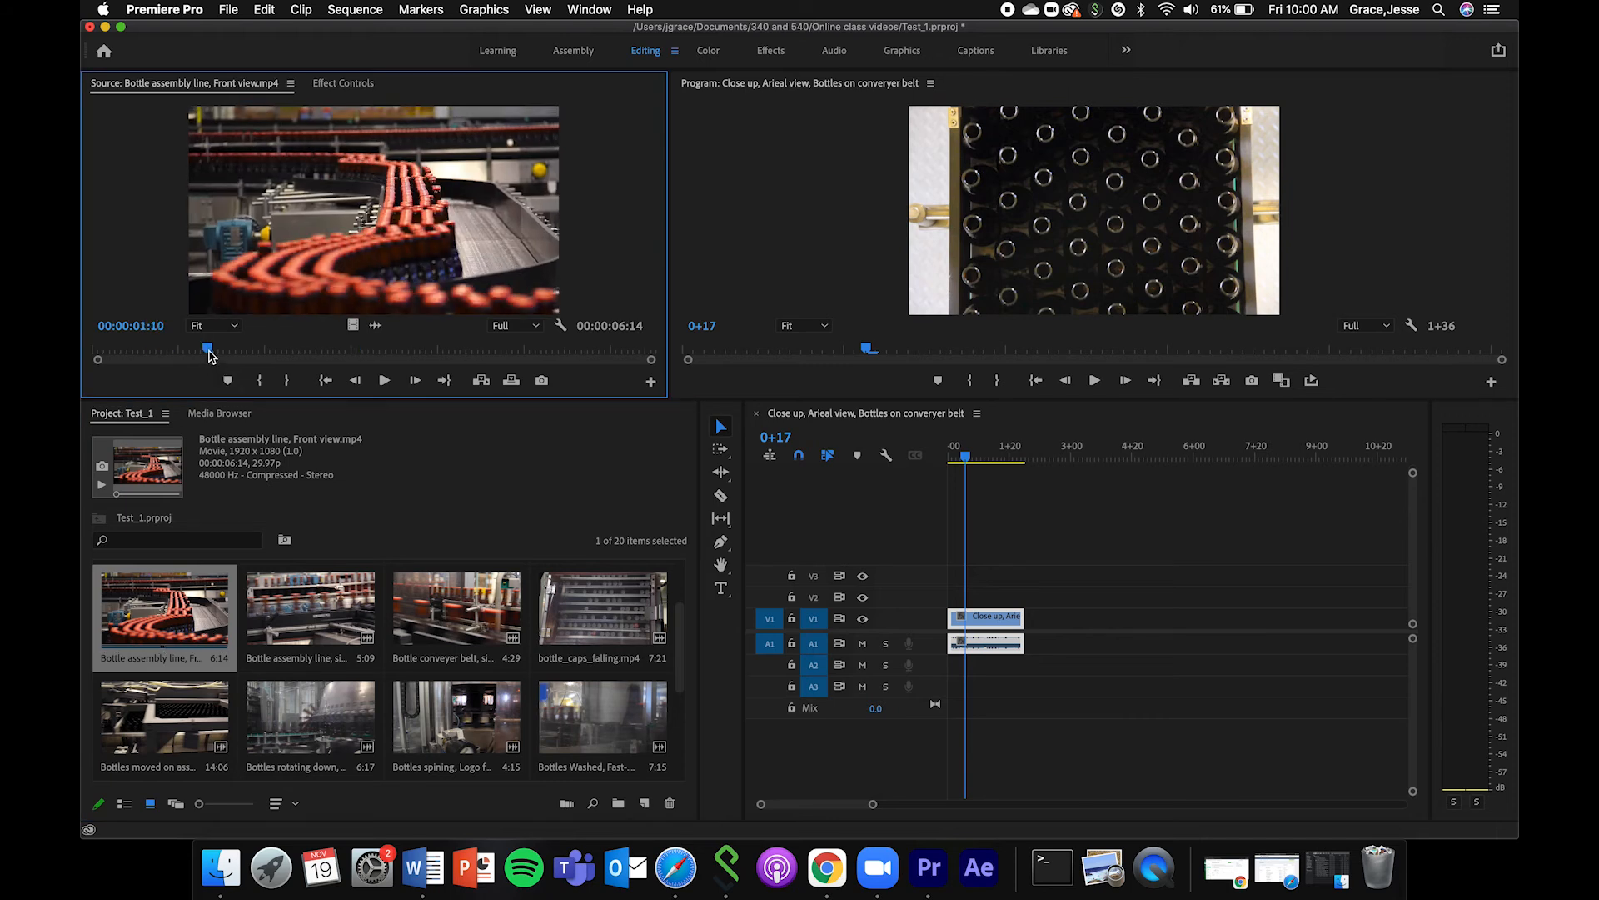
left_click_drag(208, 351, 188, 350)
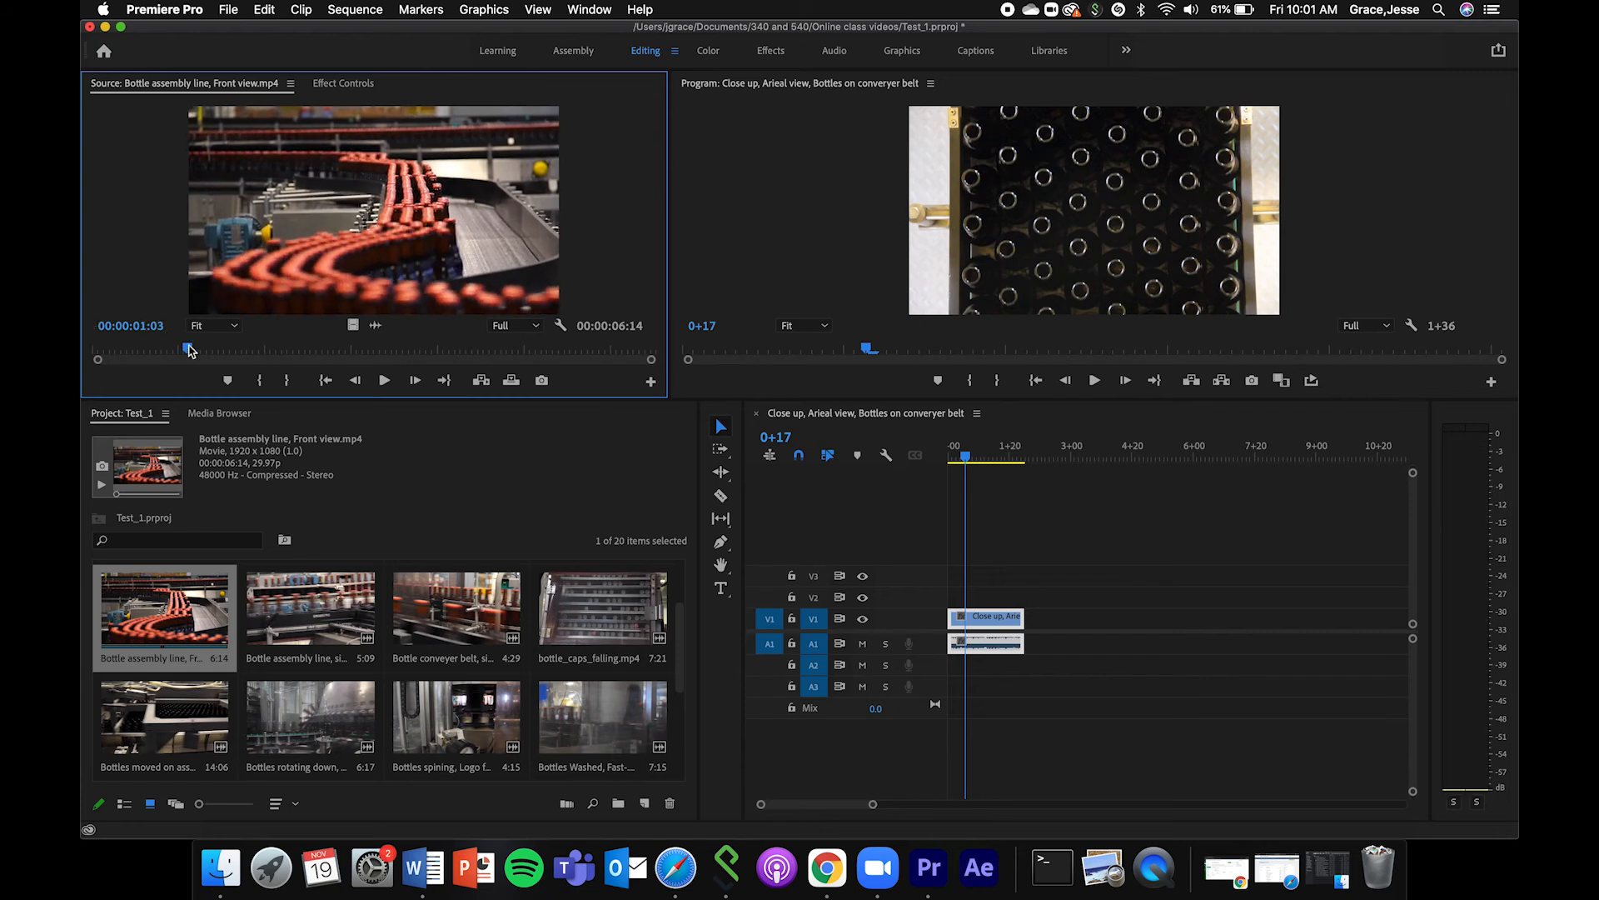
key("i")
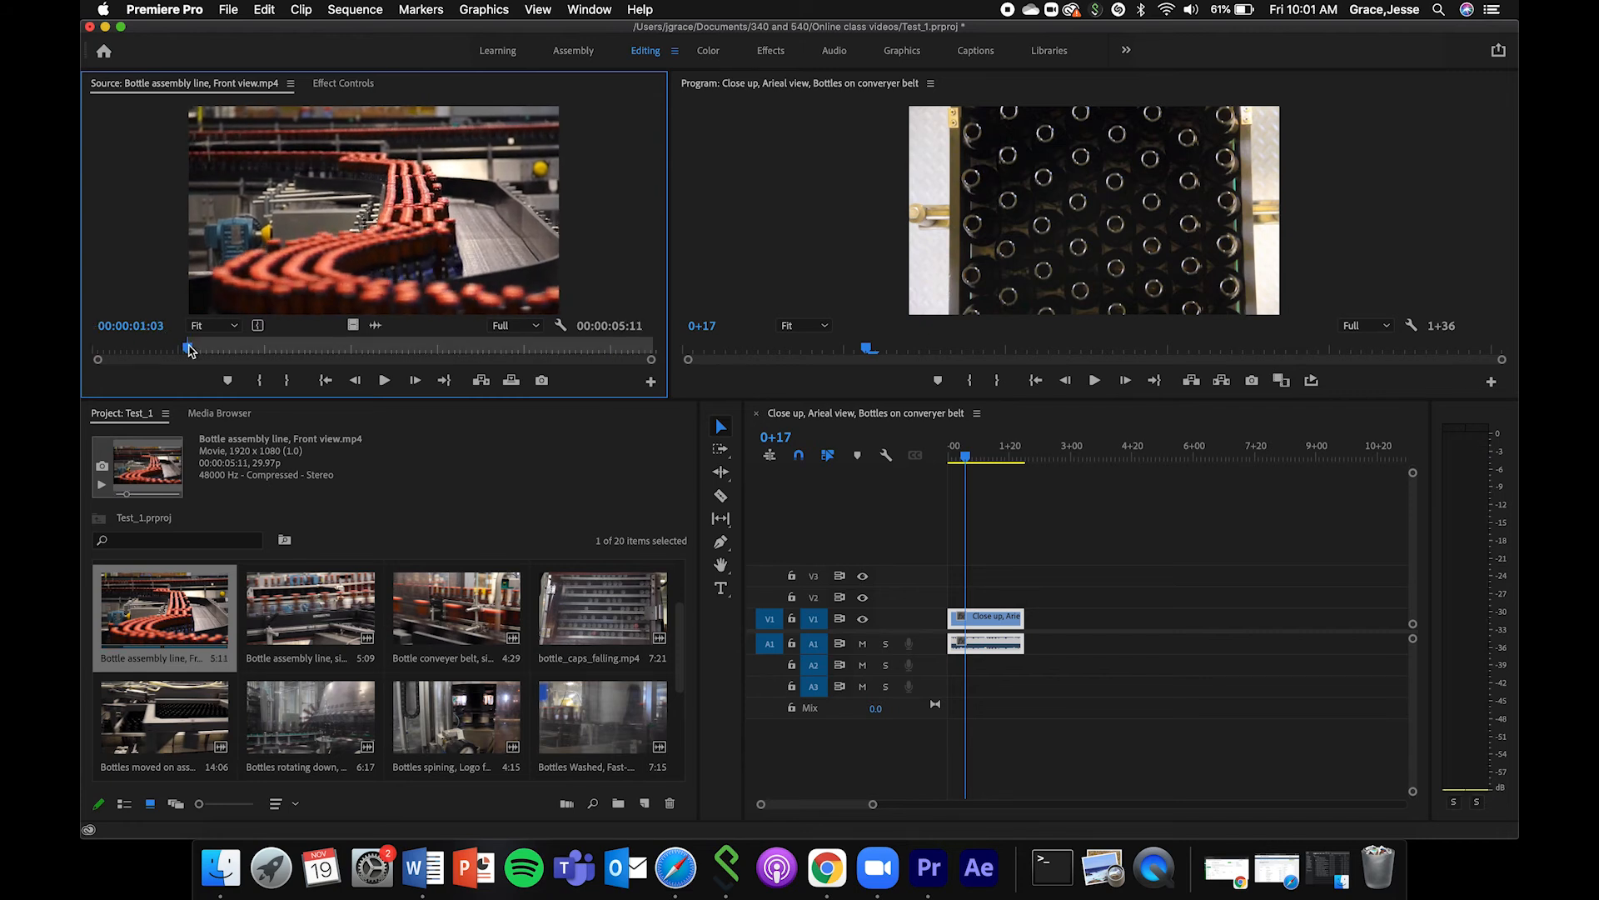
Play the front view clip, mark its Out point at 00:00:02:19, and extend the marked range to a duration of 00:00:02:23.
key("space")
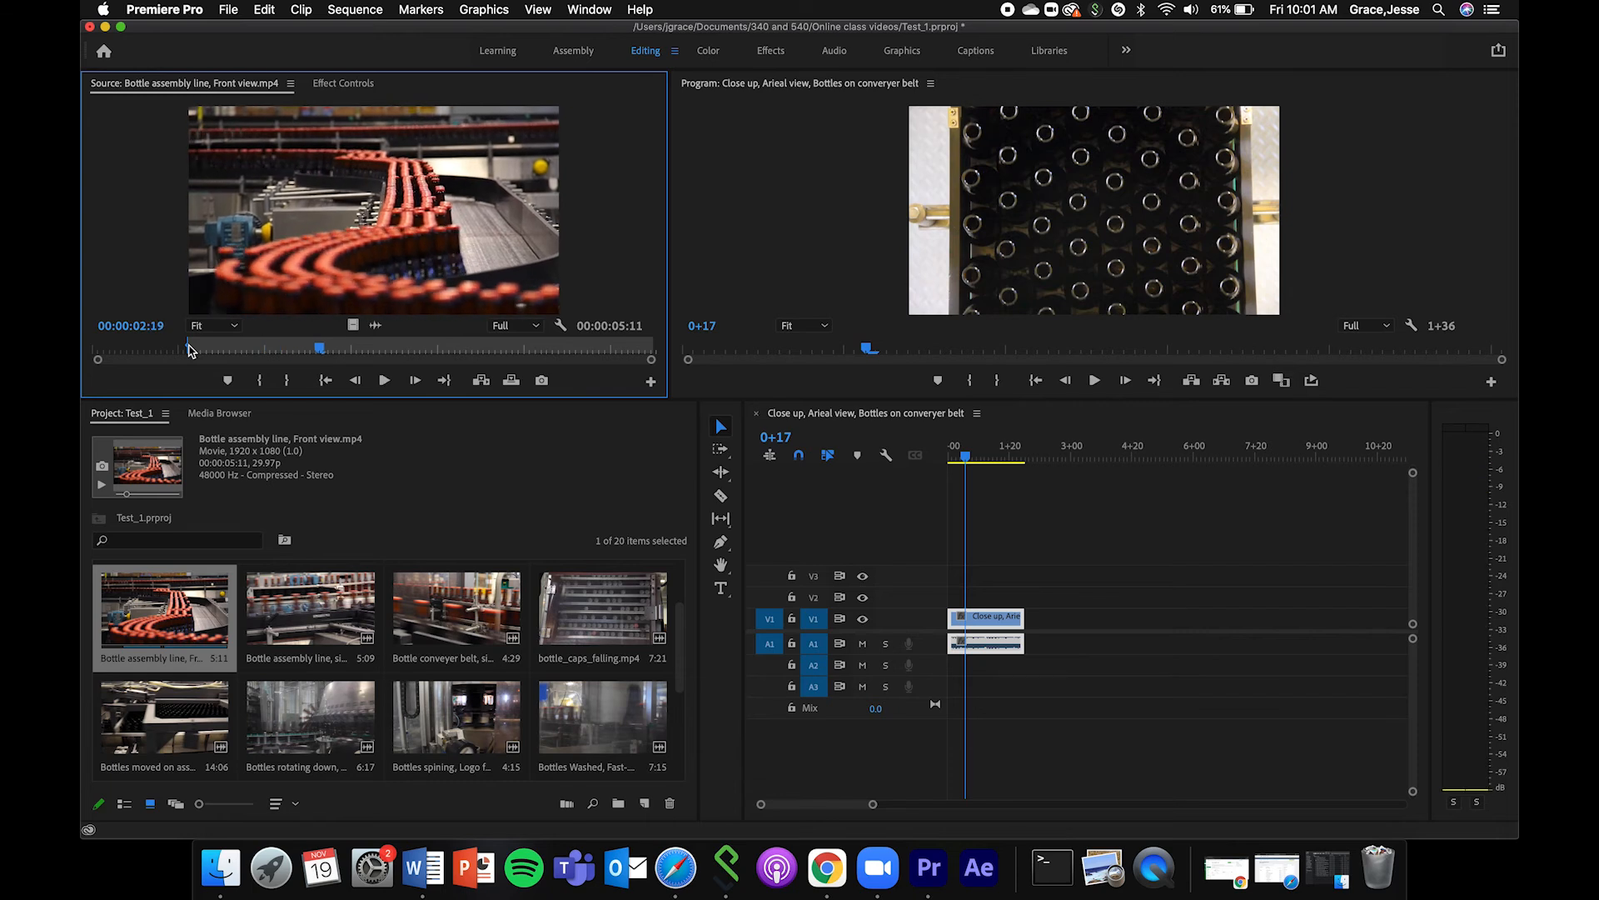
key("o")
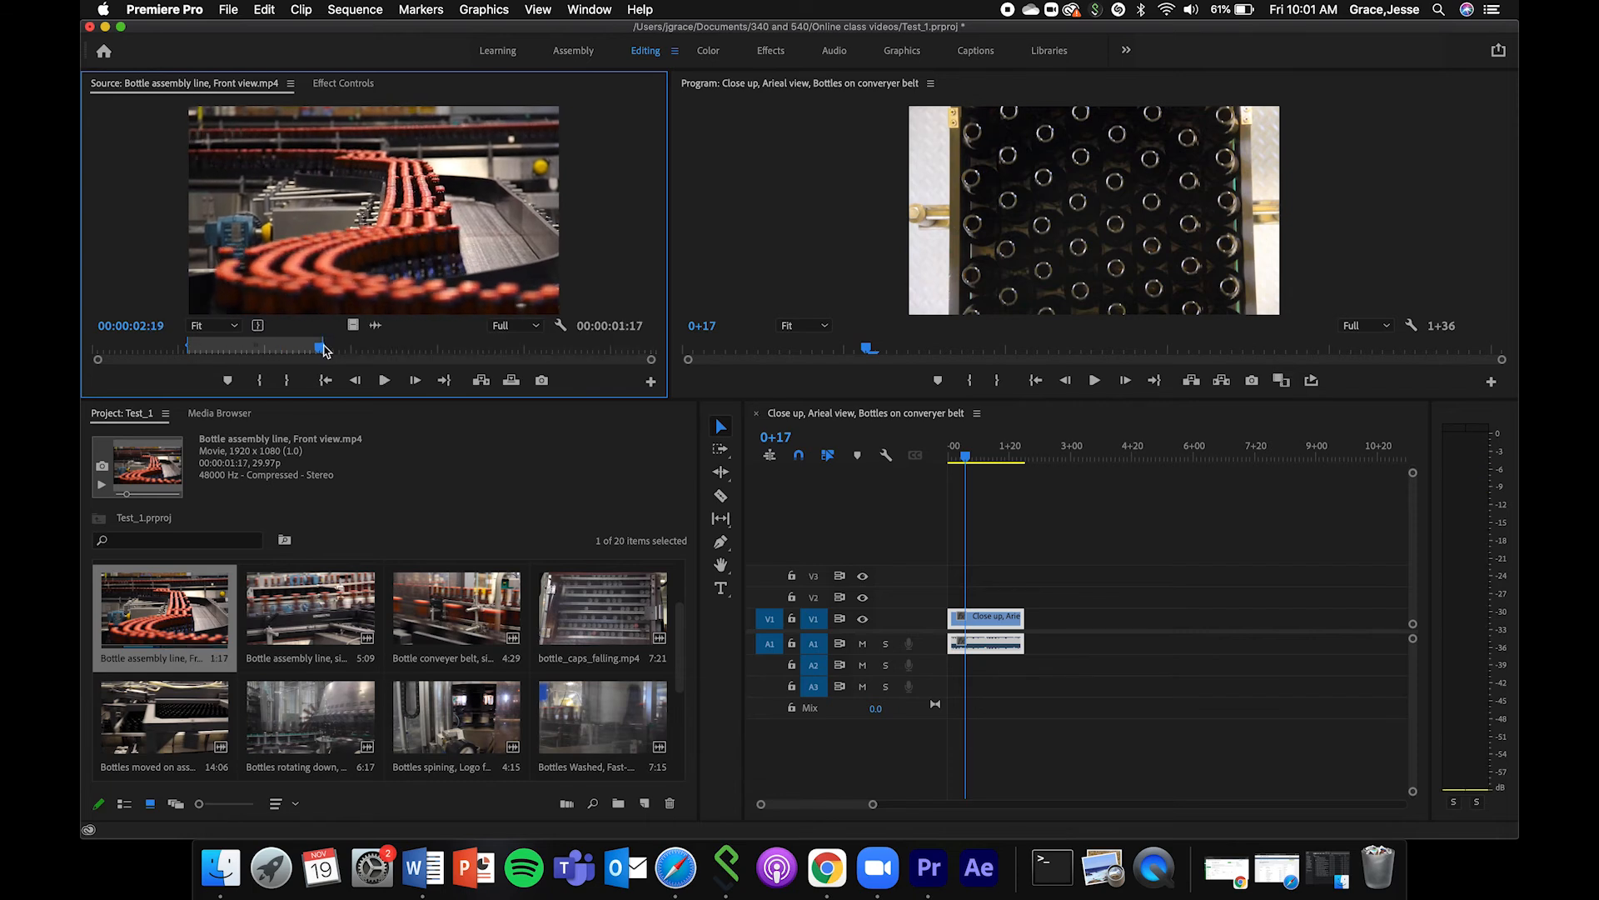
left_click_drag(321, 342, 427, 344)
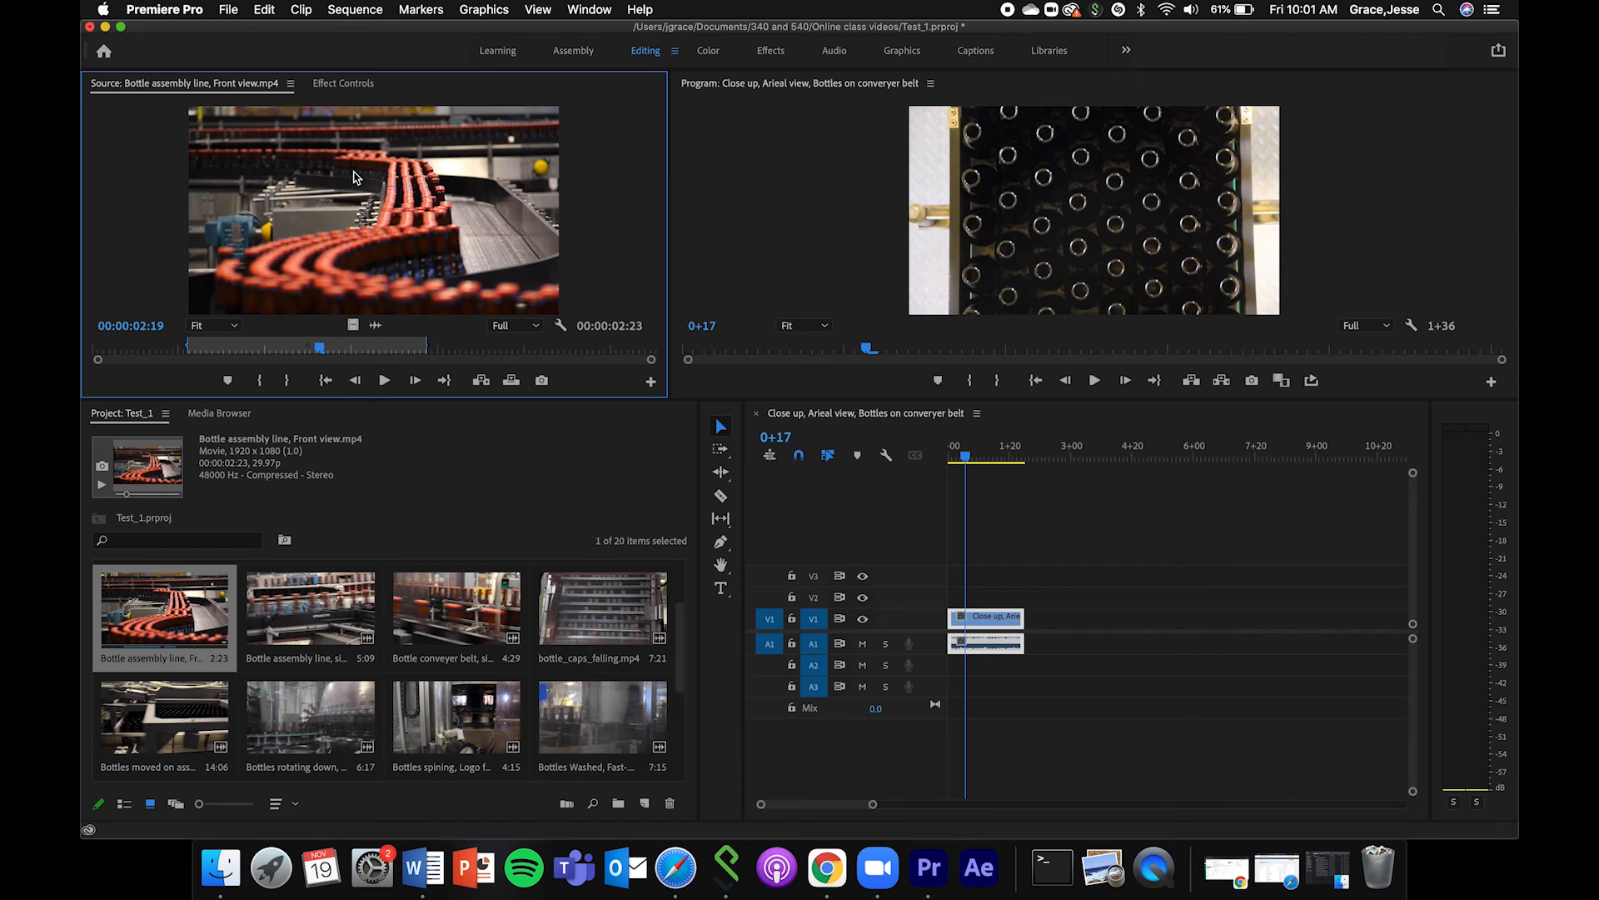
Add the marked front view clip directly after the aerial clip on V1 and A1, and scrub the Timeline to 0+23.
left_click_drag(356, 176, 1039, 658)
left_click(1004, 453)
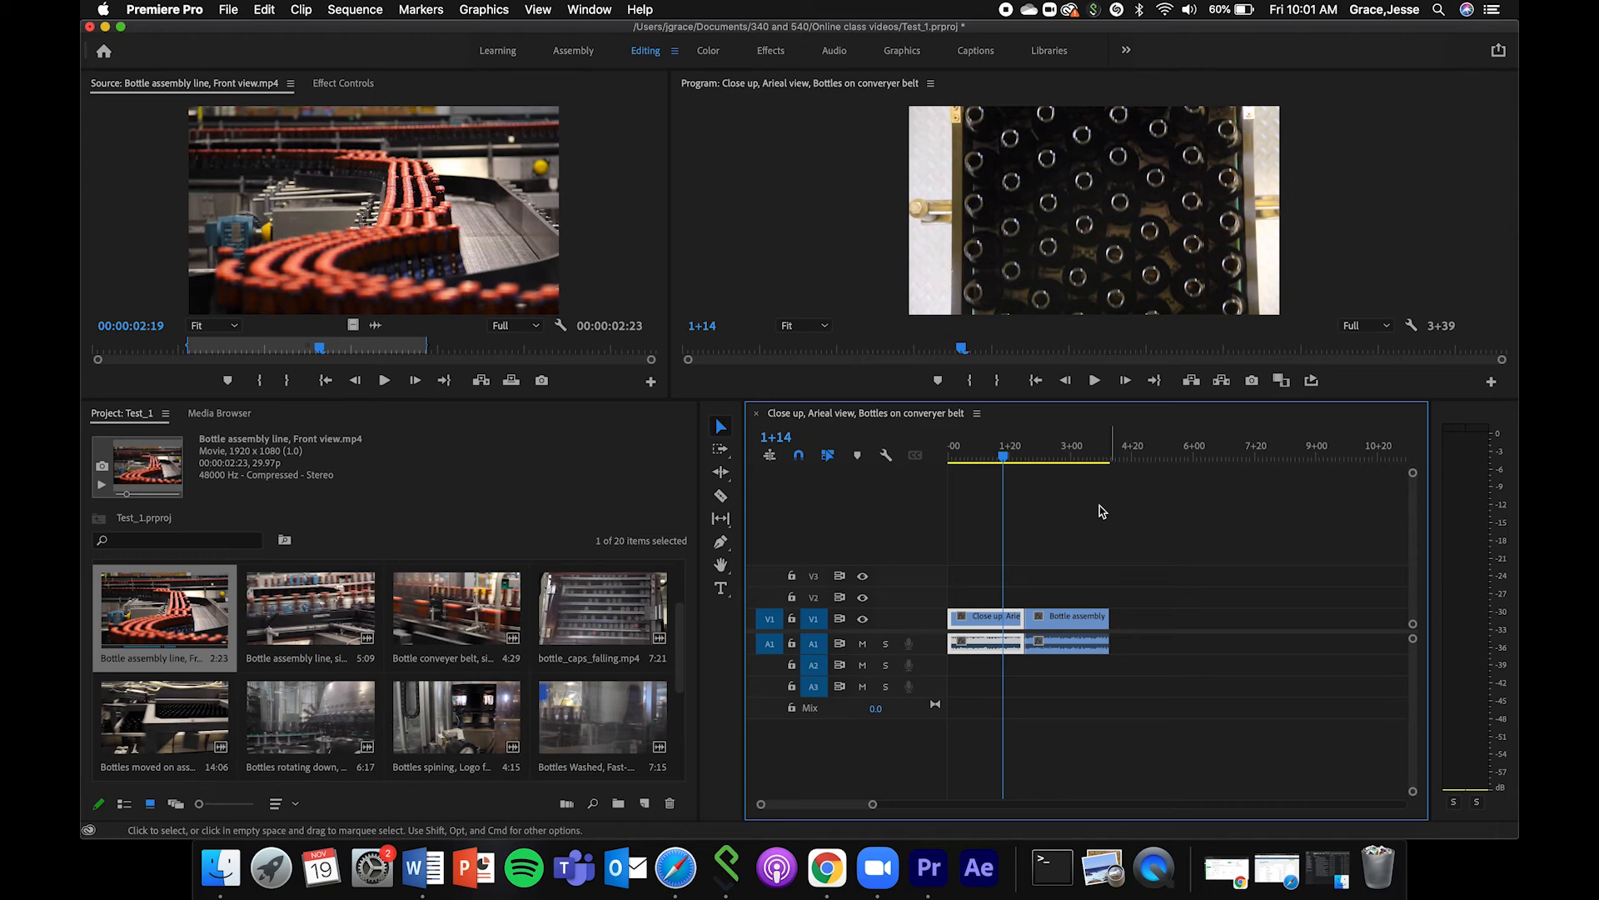
left_click_drag(1049, 461, 974, 461)
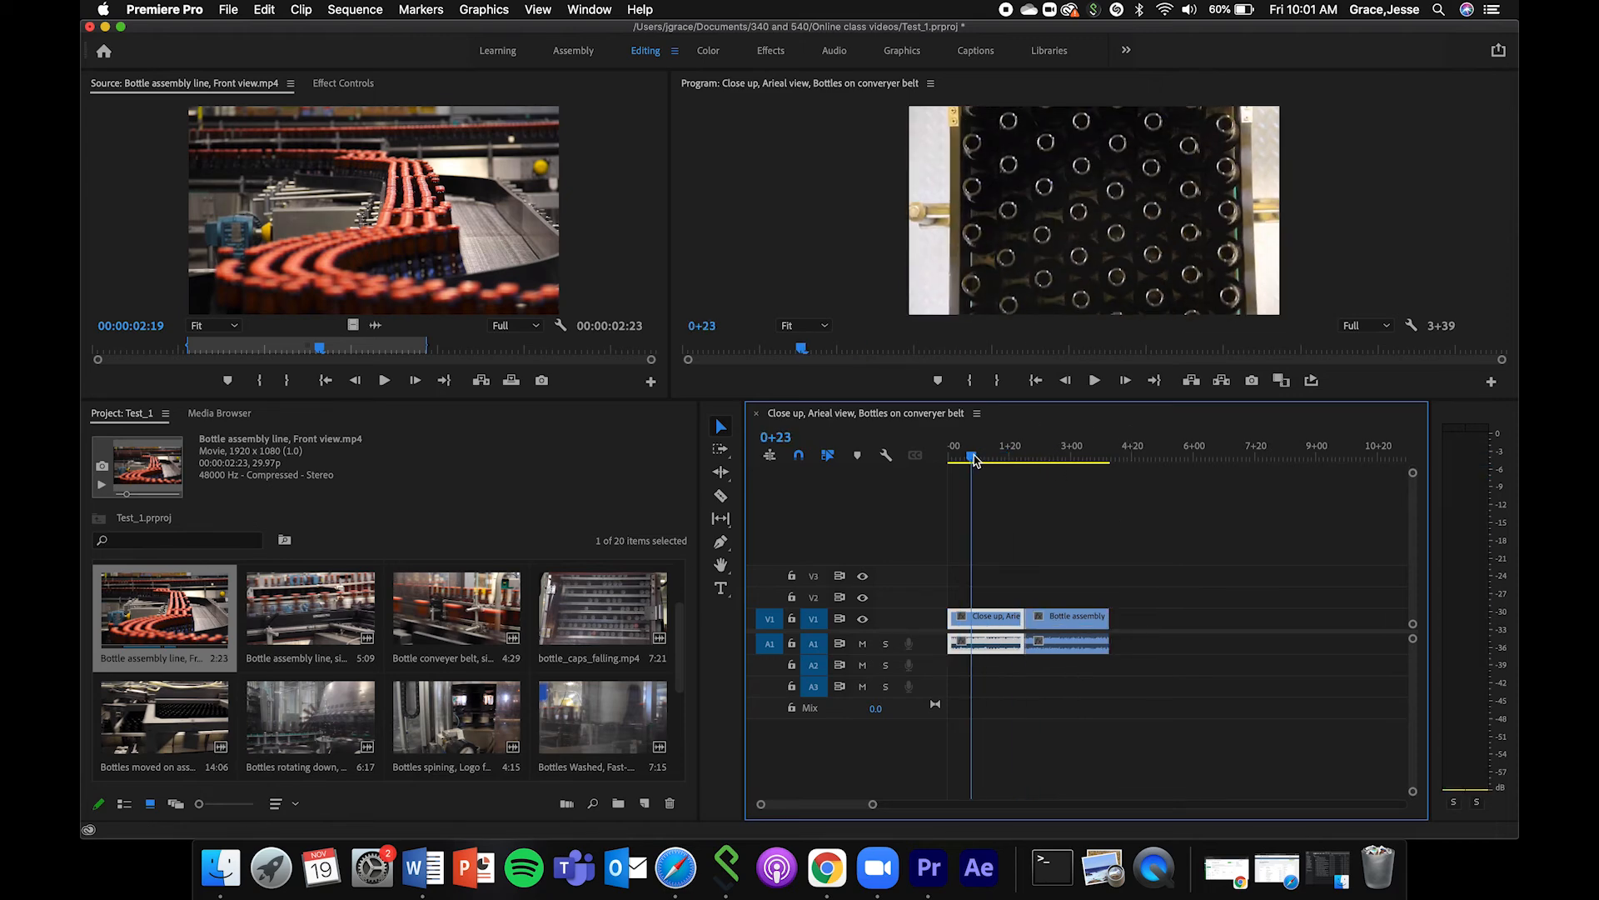
Expand the Video 1 track to show clip thumbnails and scrub through both clips in the sequence.
double_click(926, 618)
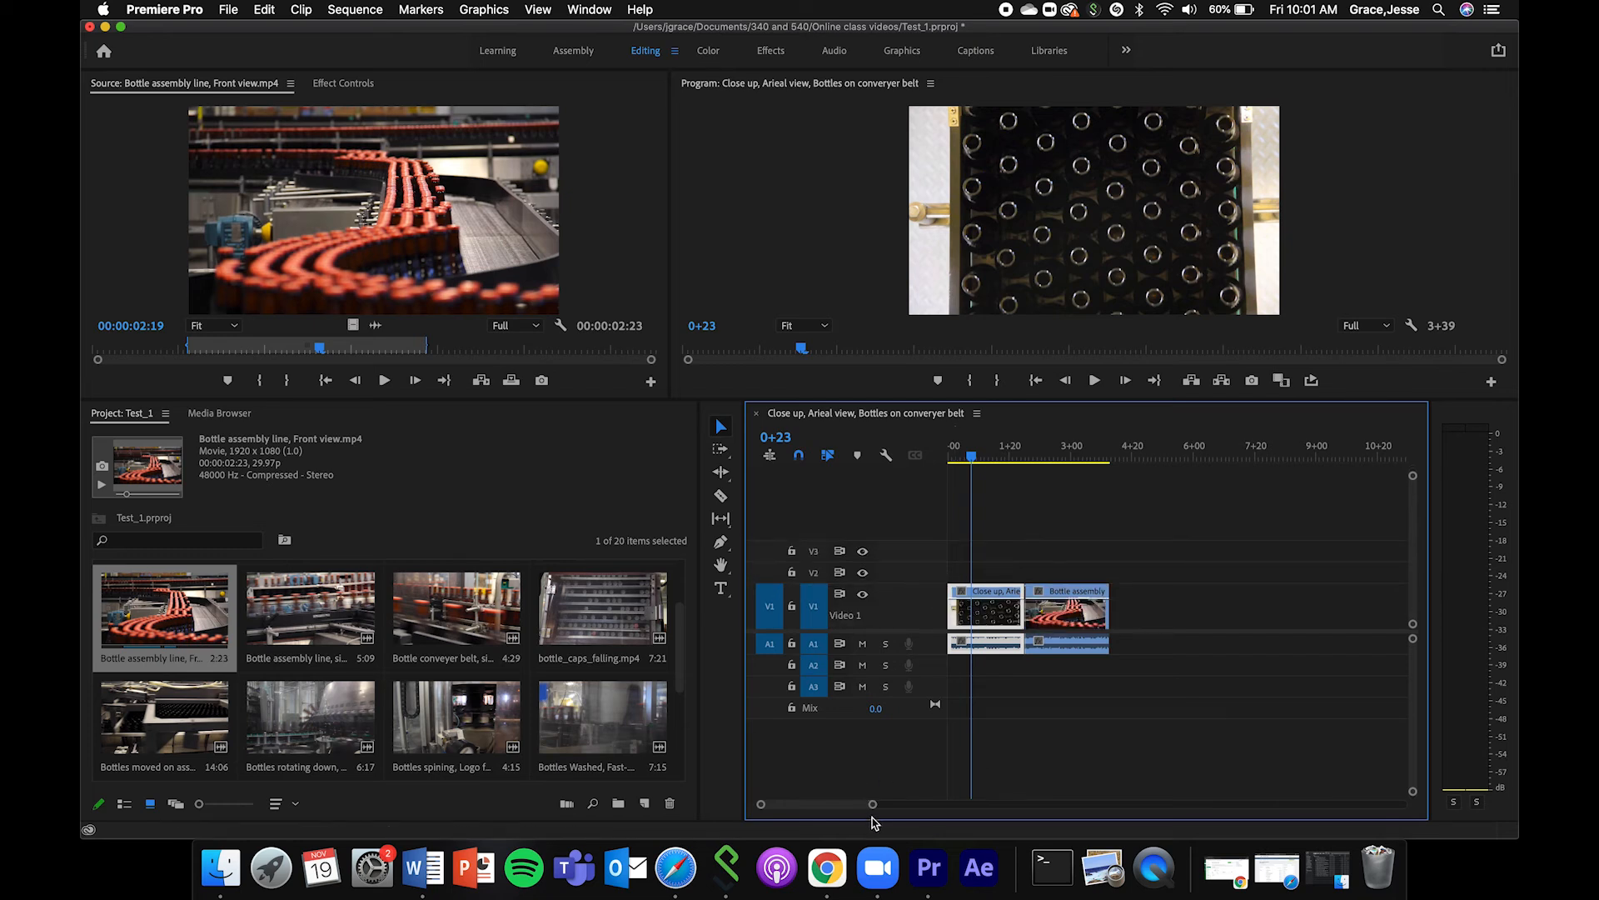
left_click_drag(870, 806, 907, 805)
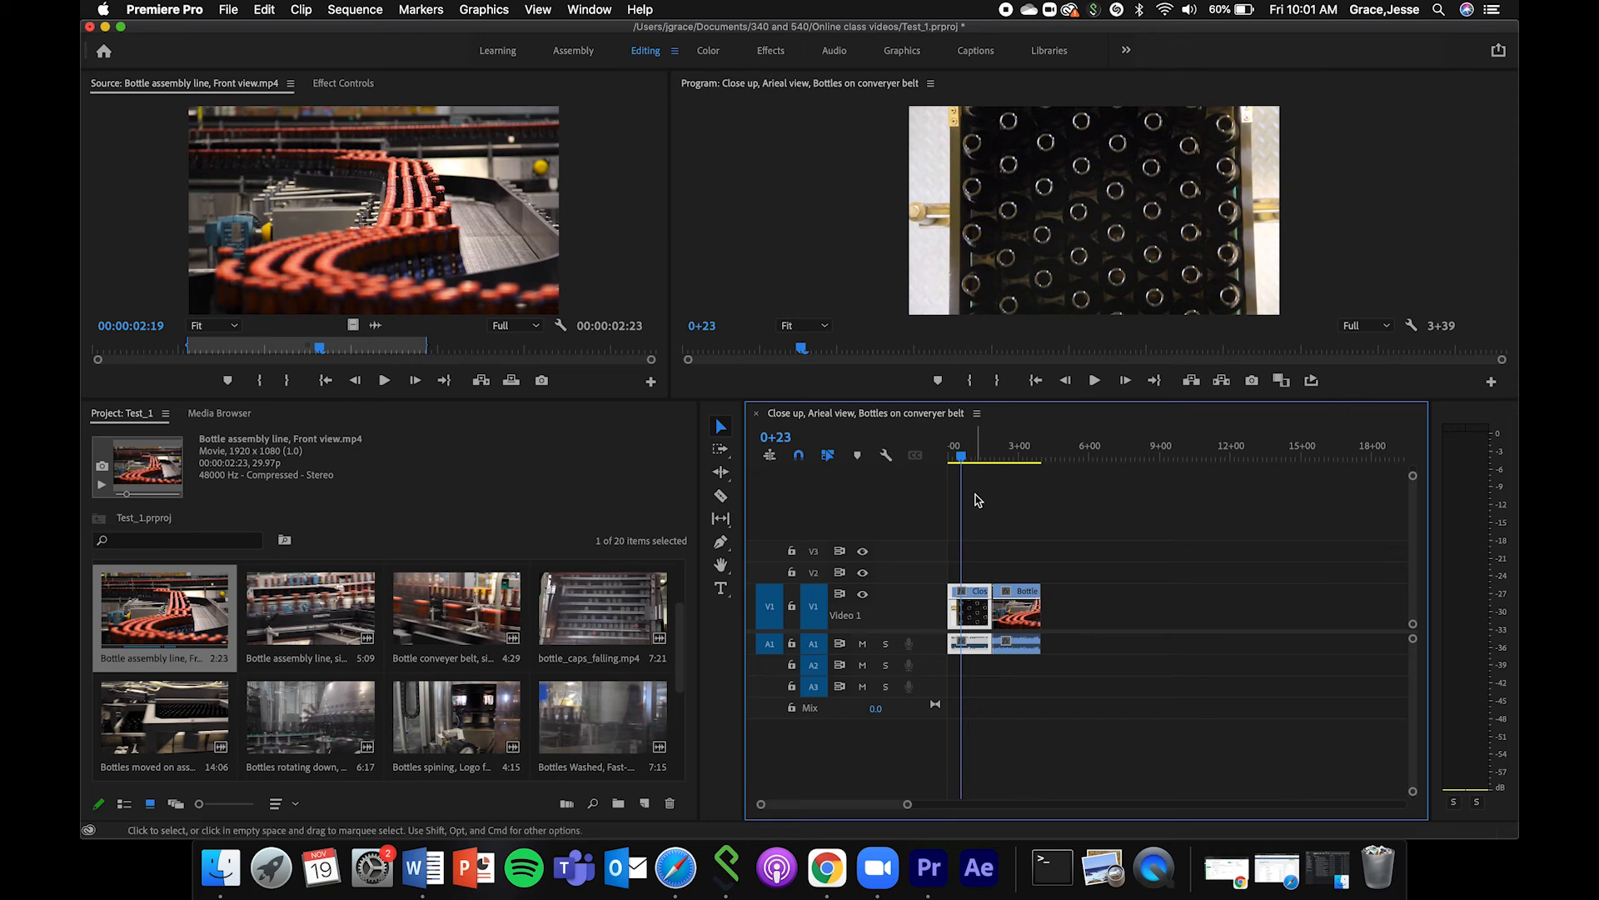
left_click(981, 458)
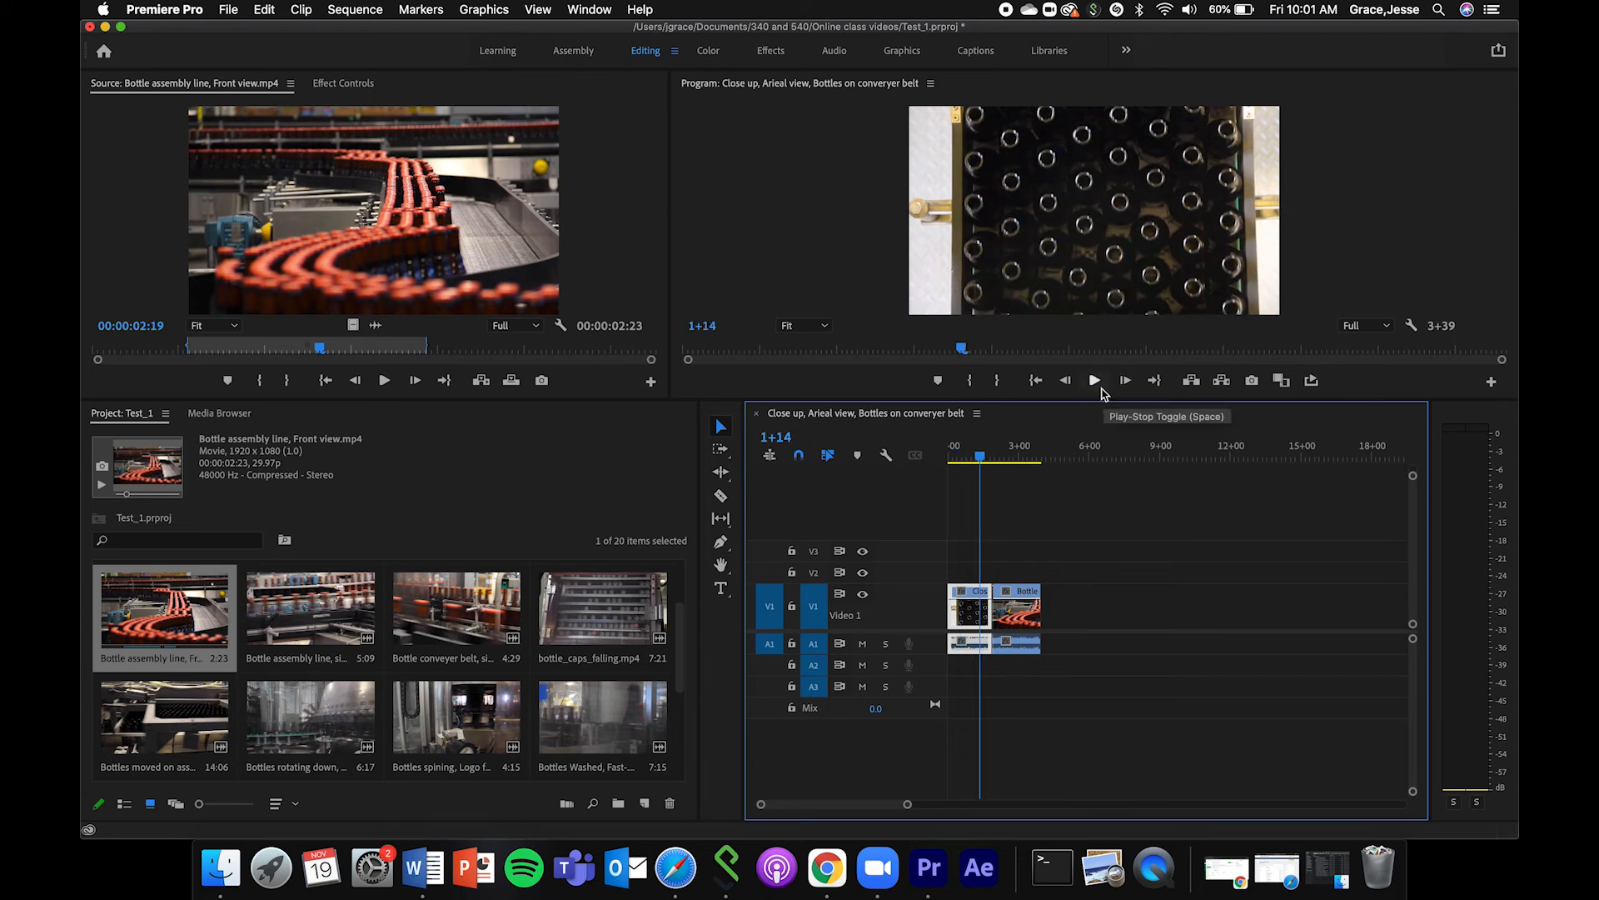
left_click_drag(979, 458, 939, 460)
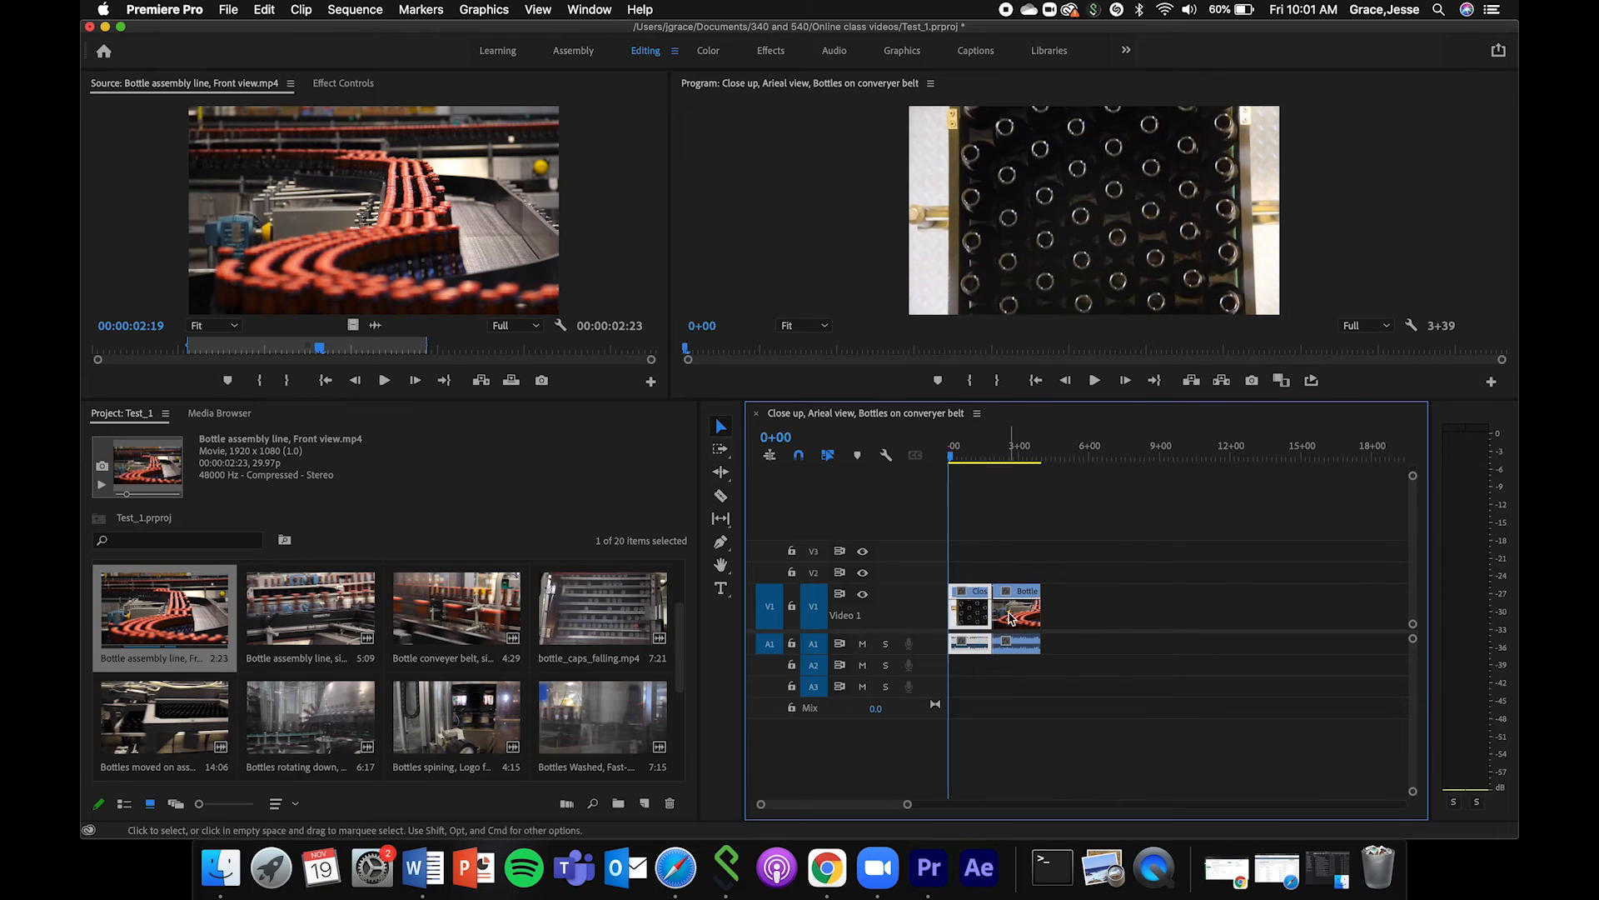
left_click(1019, 458)
left_click_drag(1073, 477, 1003, 483)
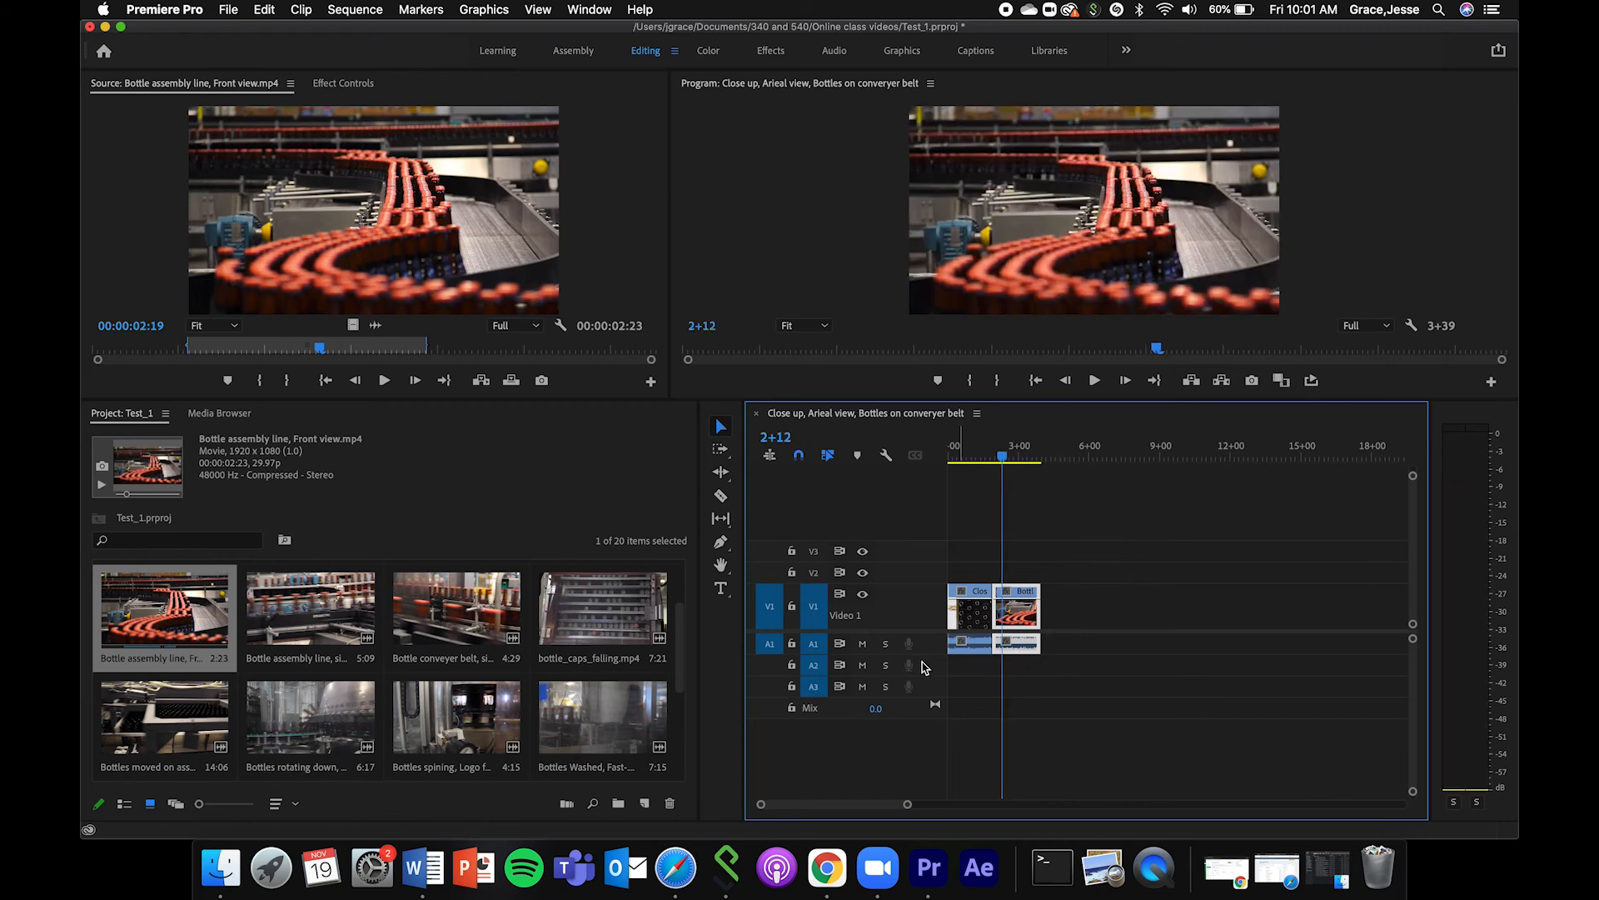
Expand the Audio 1 track, lower the volume of both clips' audio, and play the sequence from the start.
left_click_drag(924, 654, 928, 738)
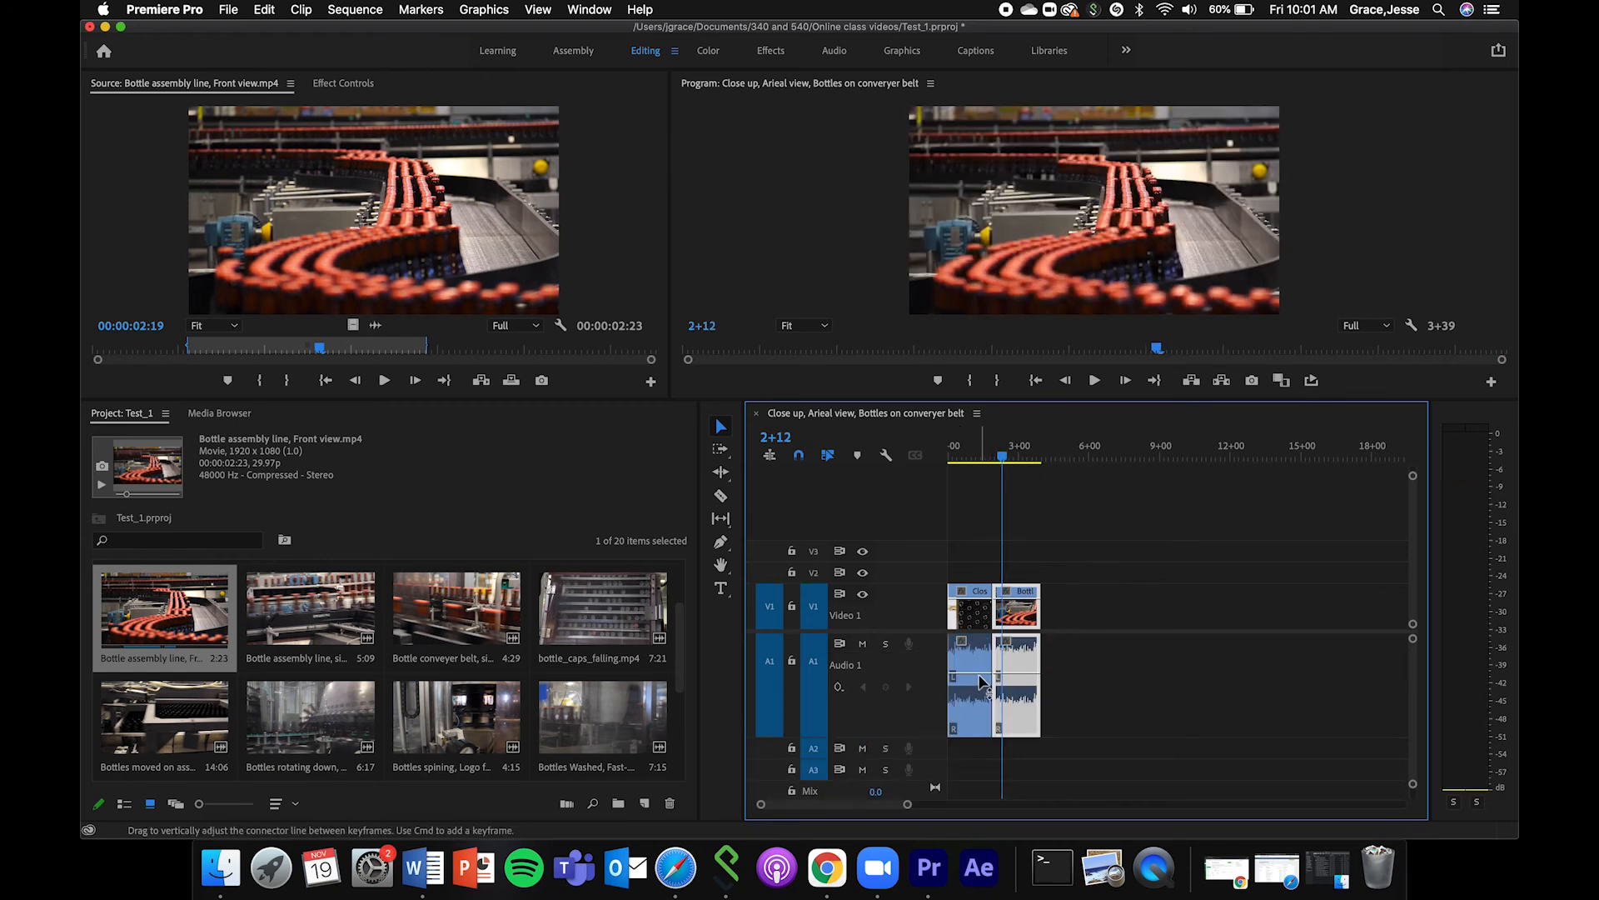
left_click(1018, 691)
left_click_drag(1030, 679, 1030, 737)
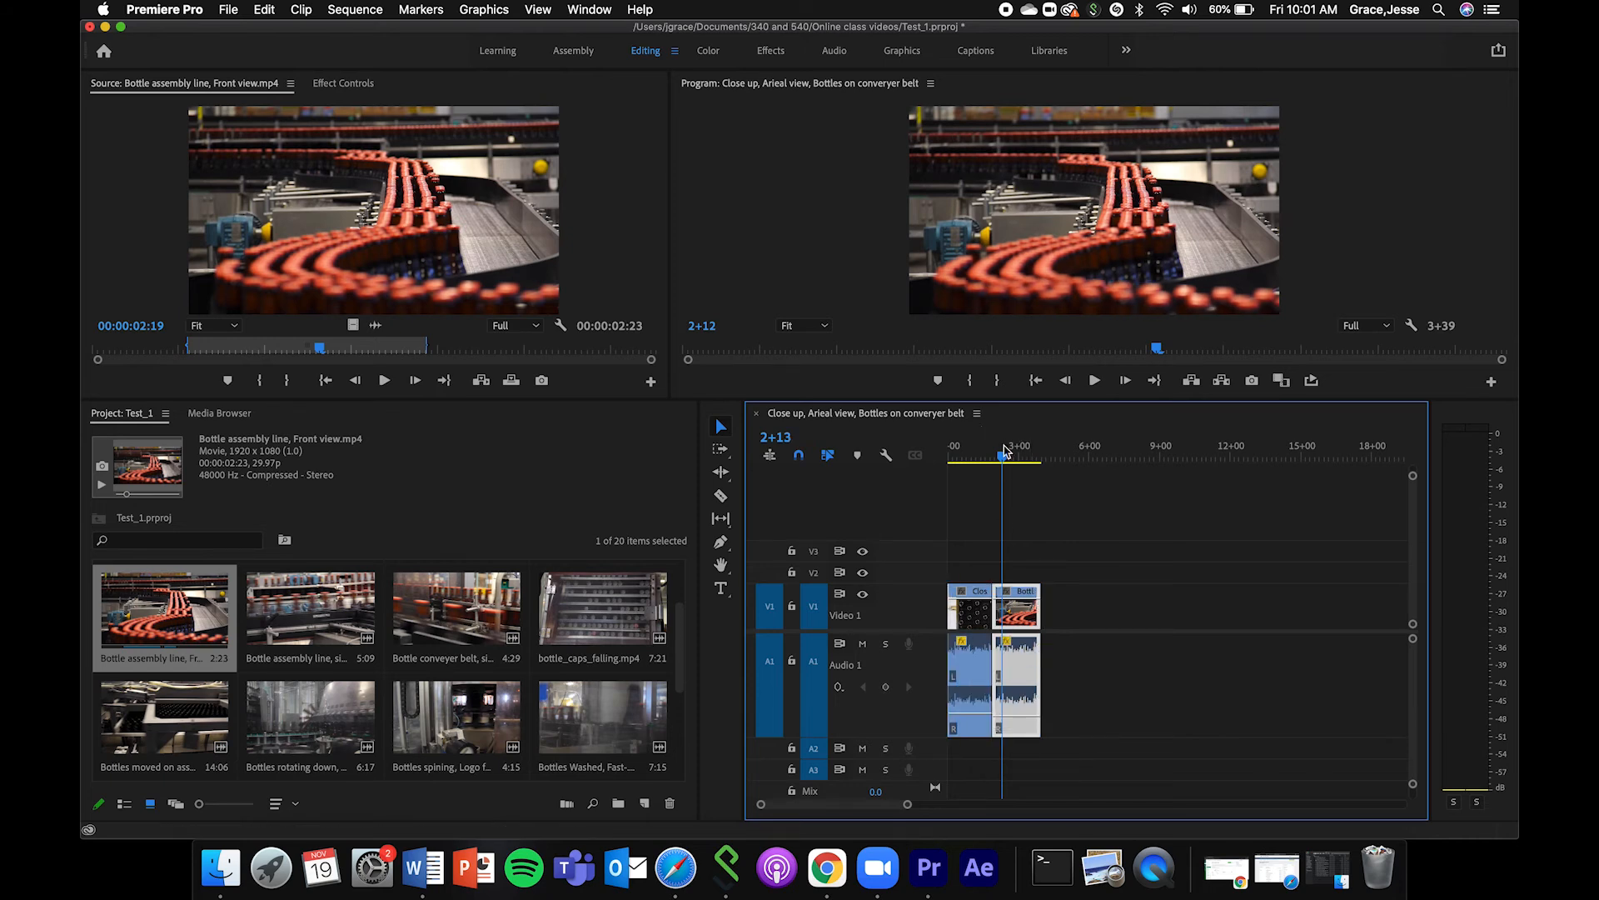
key("Home")
key("space")
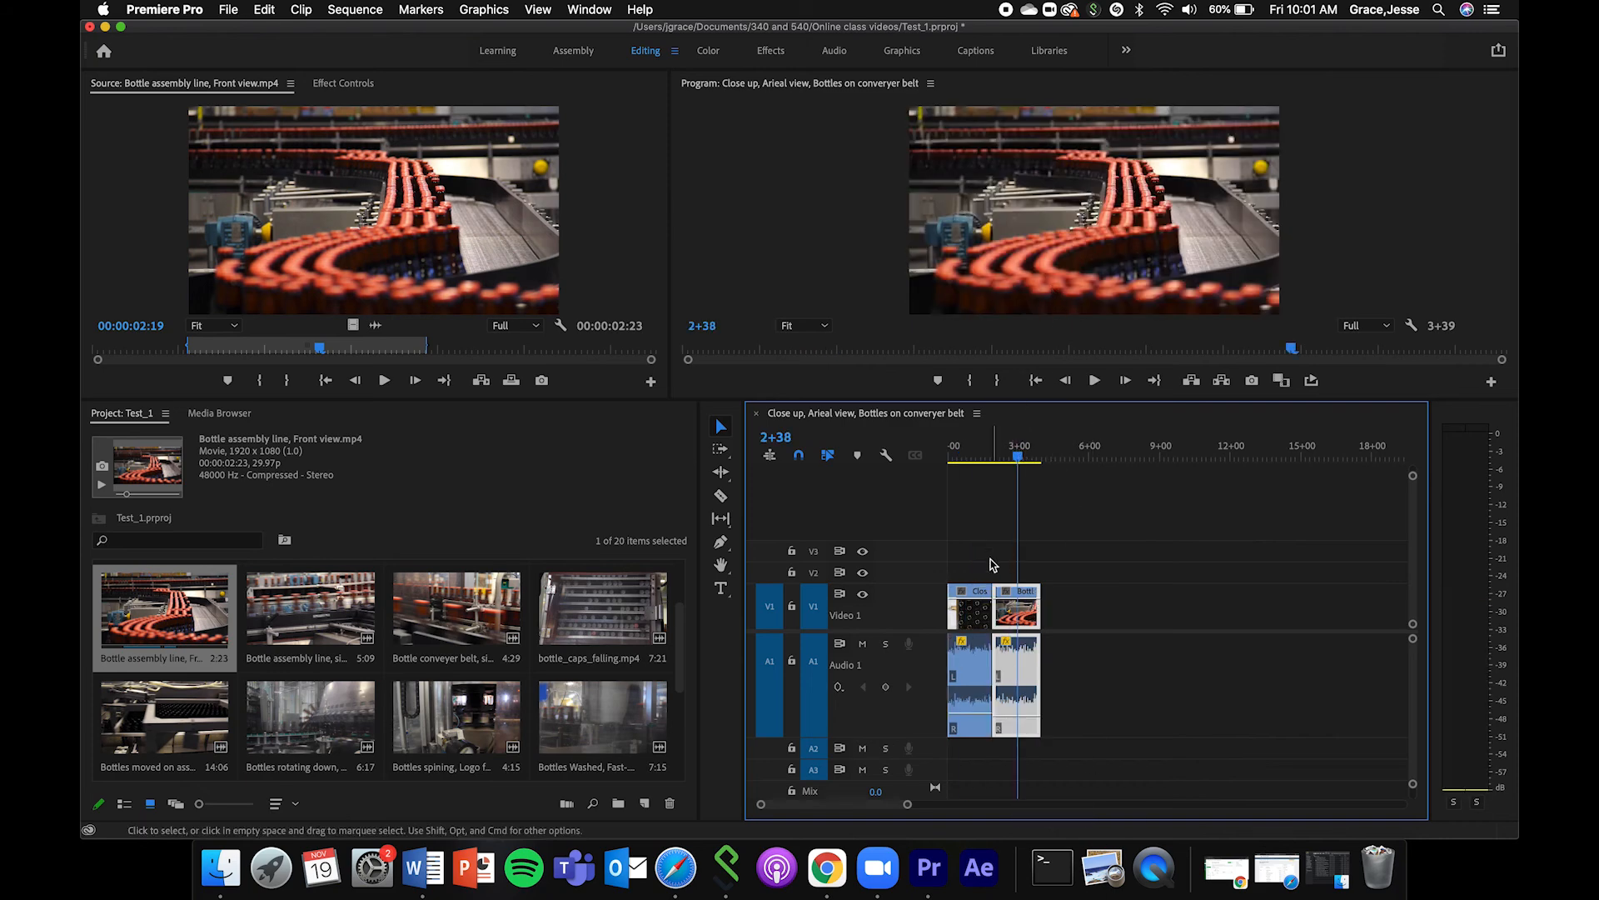
Swap the two clips in the Timeline so the front view clip comes first and the aerial clip follows it.
left_click(969, 615)
mouse_move(969, 615)
left_mouse_down()
mouse_move(1075, 616)
mouse_move(974, 615)
left_mouse_up()
left_click_drag(1074, 615, 1014, 616)
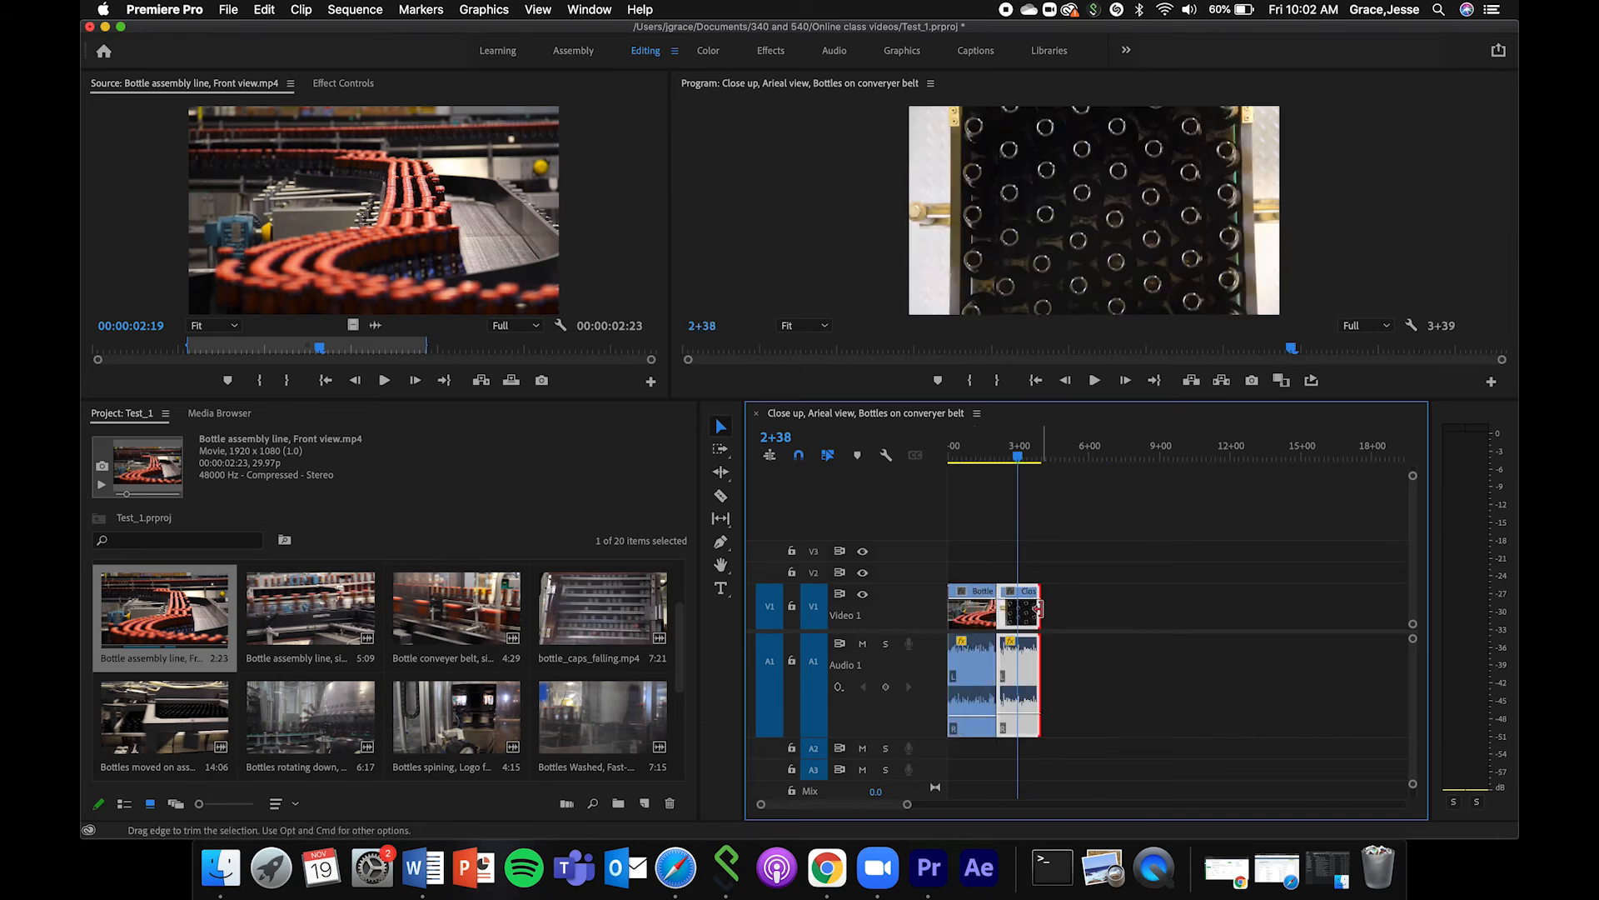
Extend the end of the aerial clip until the sequence lasts 5+08, and place the playhead at 2+37.
left_click_drag(1037, 608, 1508, 660)
left_click_drag(908, 810, 961, 805)
left_click_drag(1007, 602, 1002, 610)
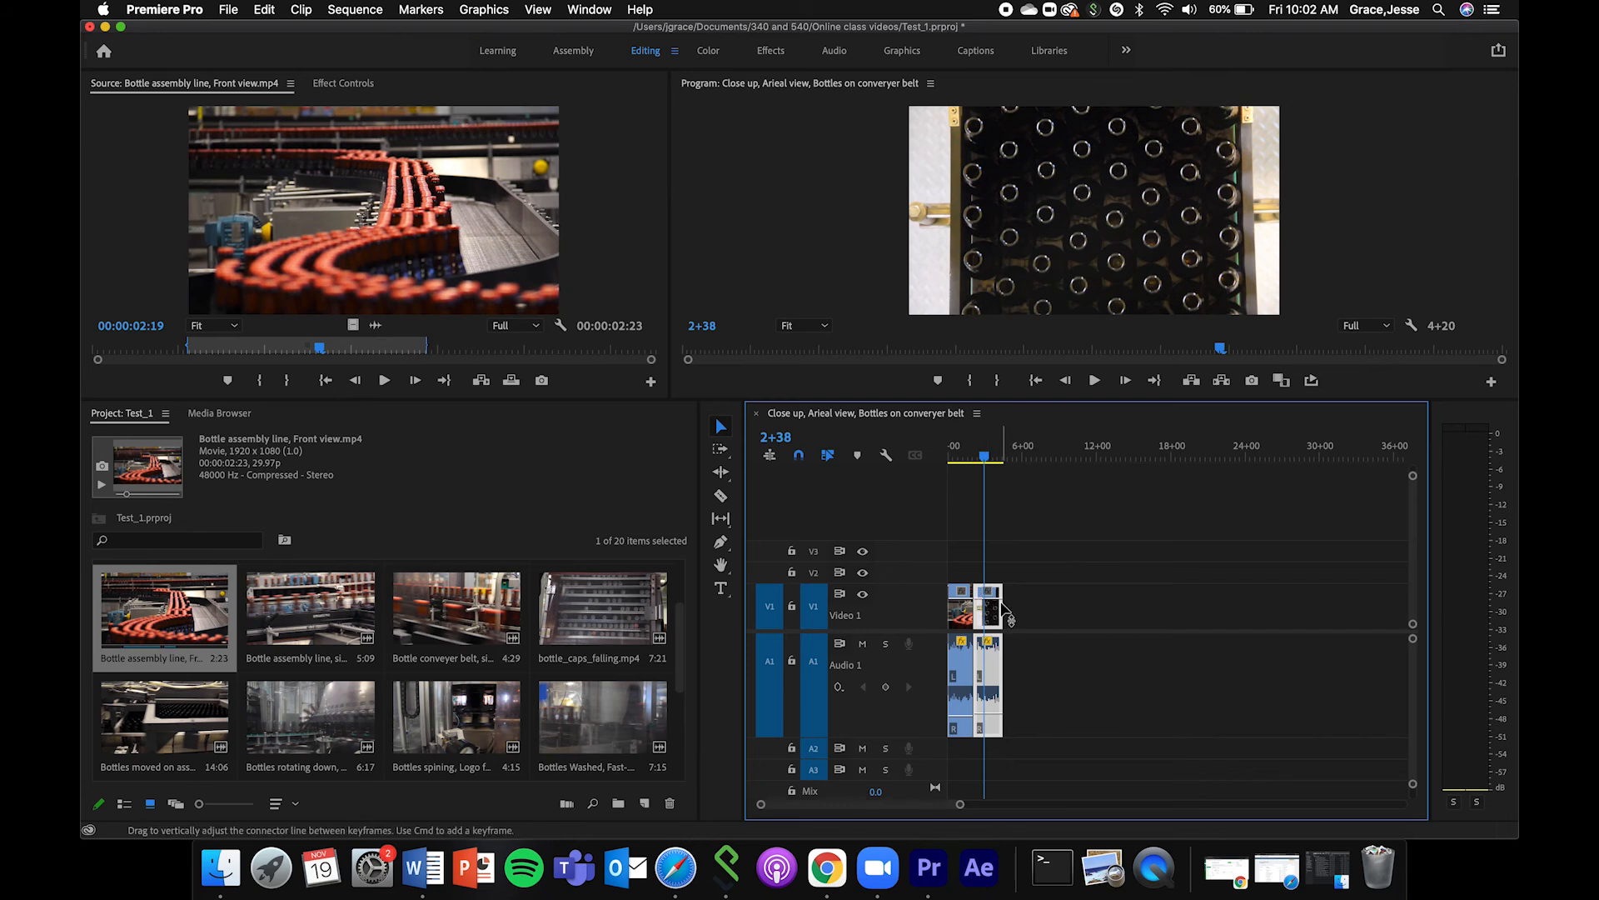
mouse_move(995, 586)
left_mouse_down()
mouse_move(996, 614)
mouse_move(1011, 614)
left_mouse_up()
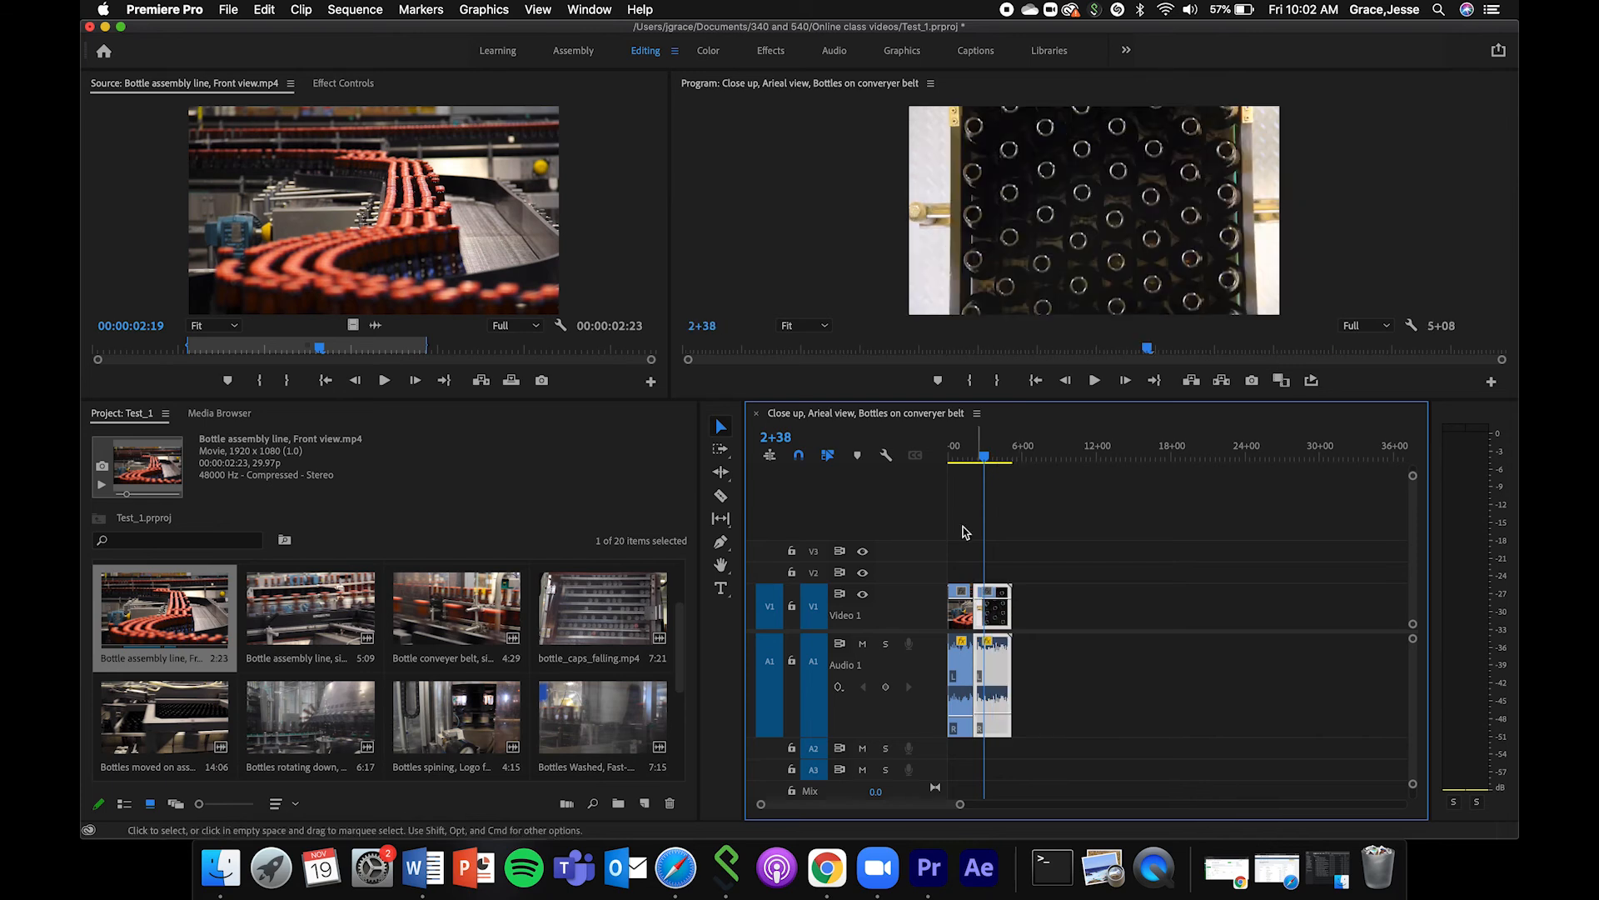
left_click(1031, 454)
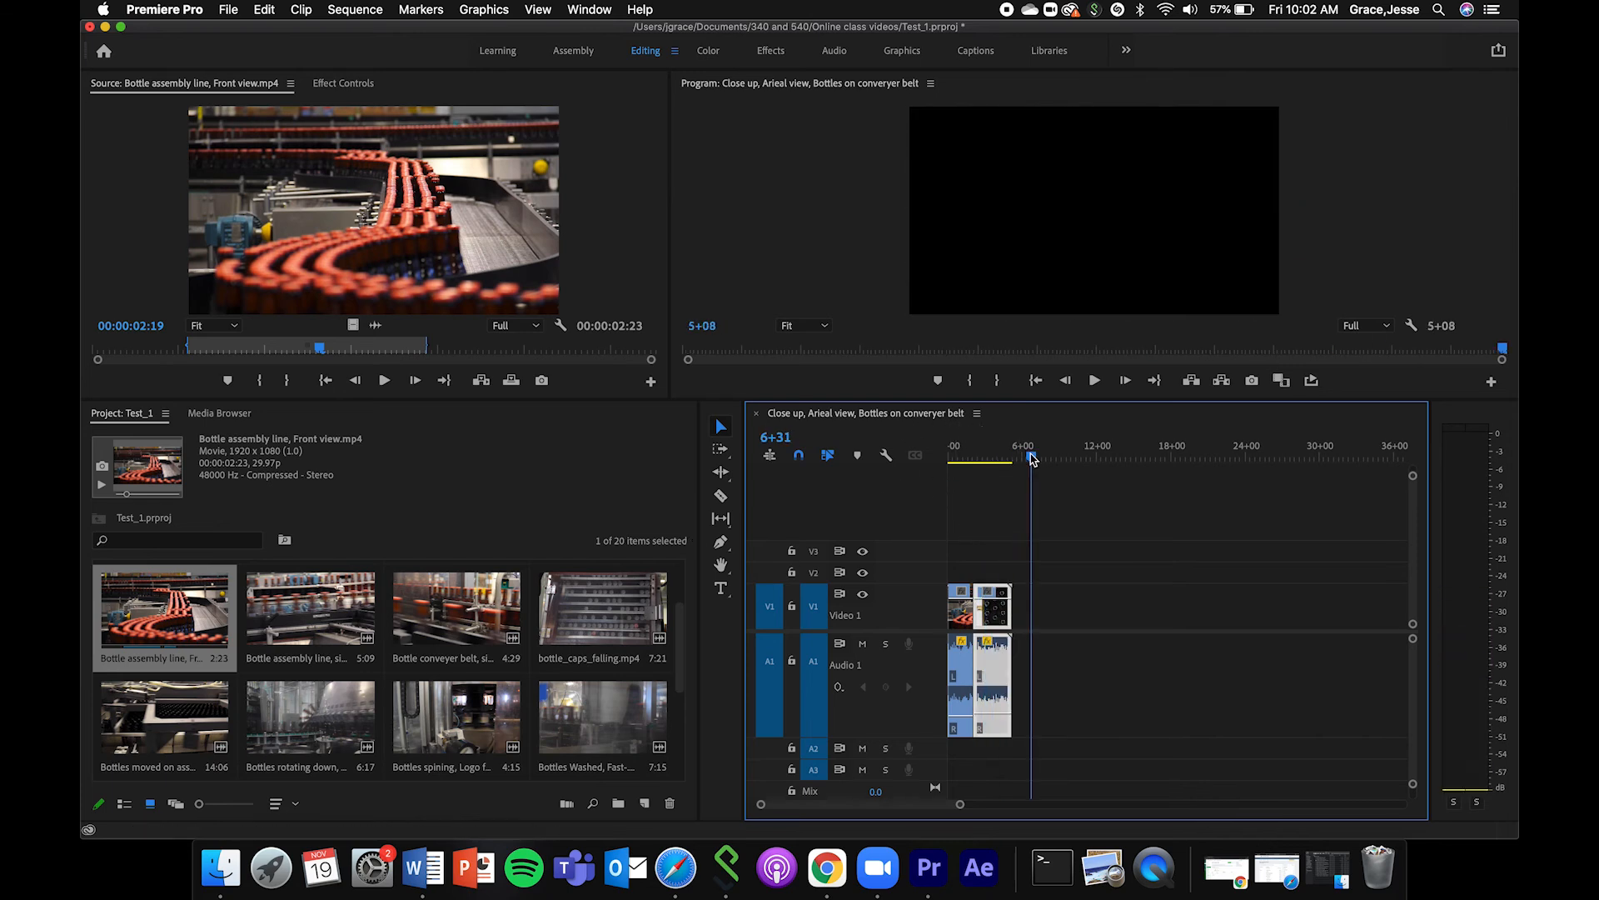
left_click_drag(957, 807, 917, 804)
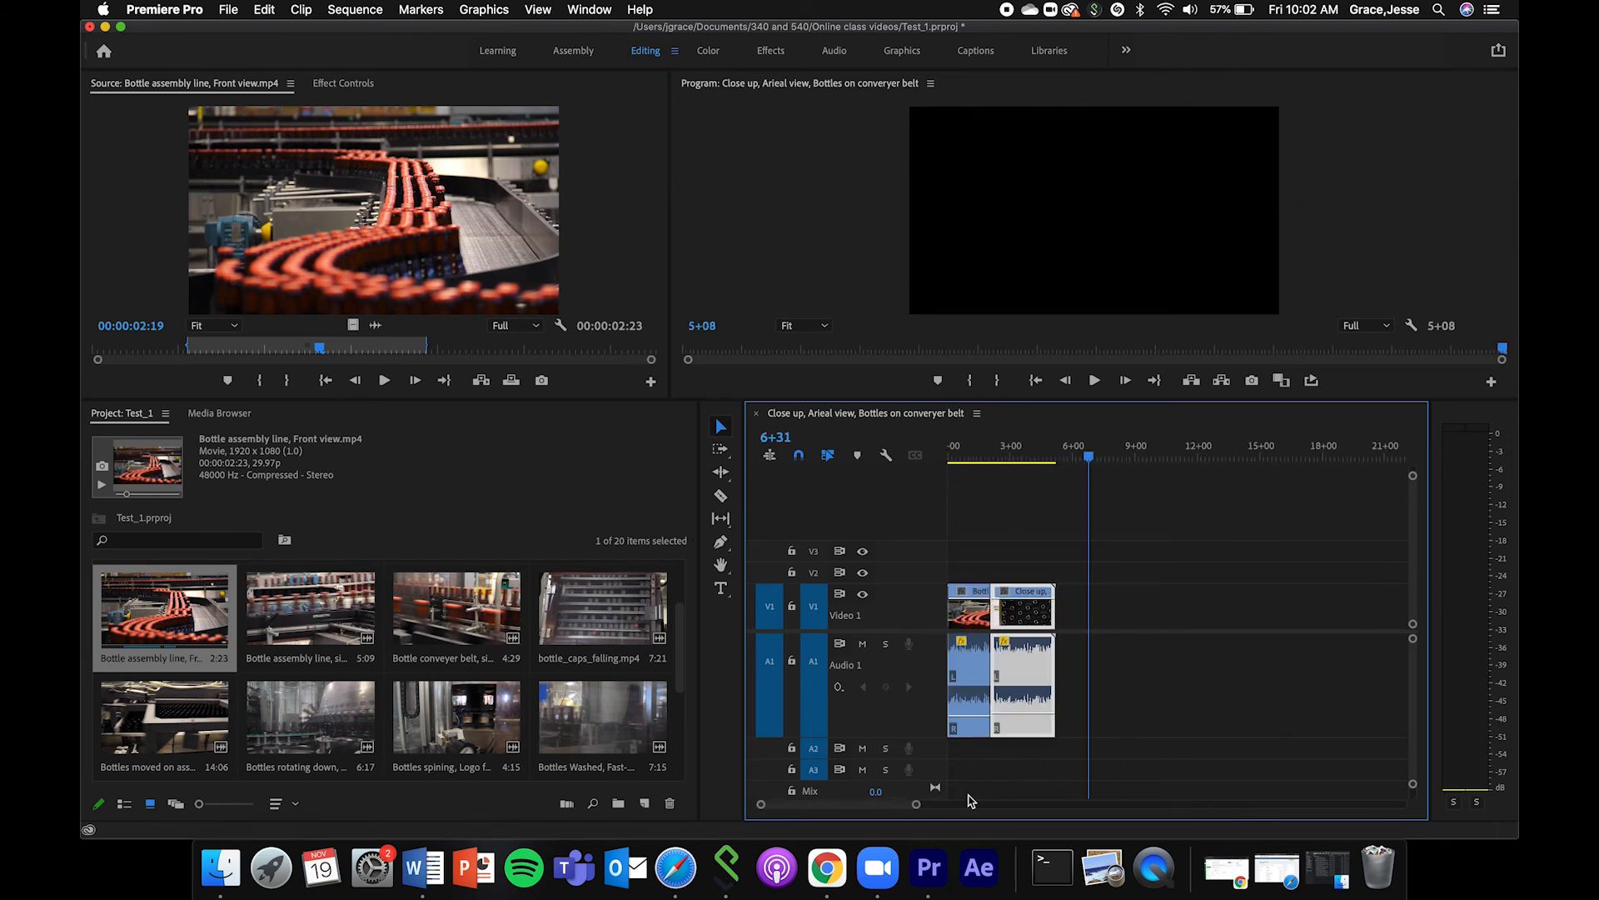
left_click(1009, 456)
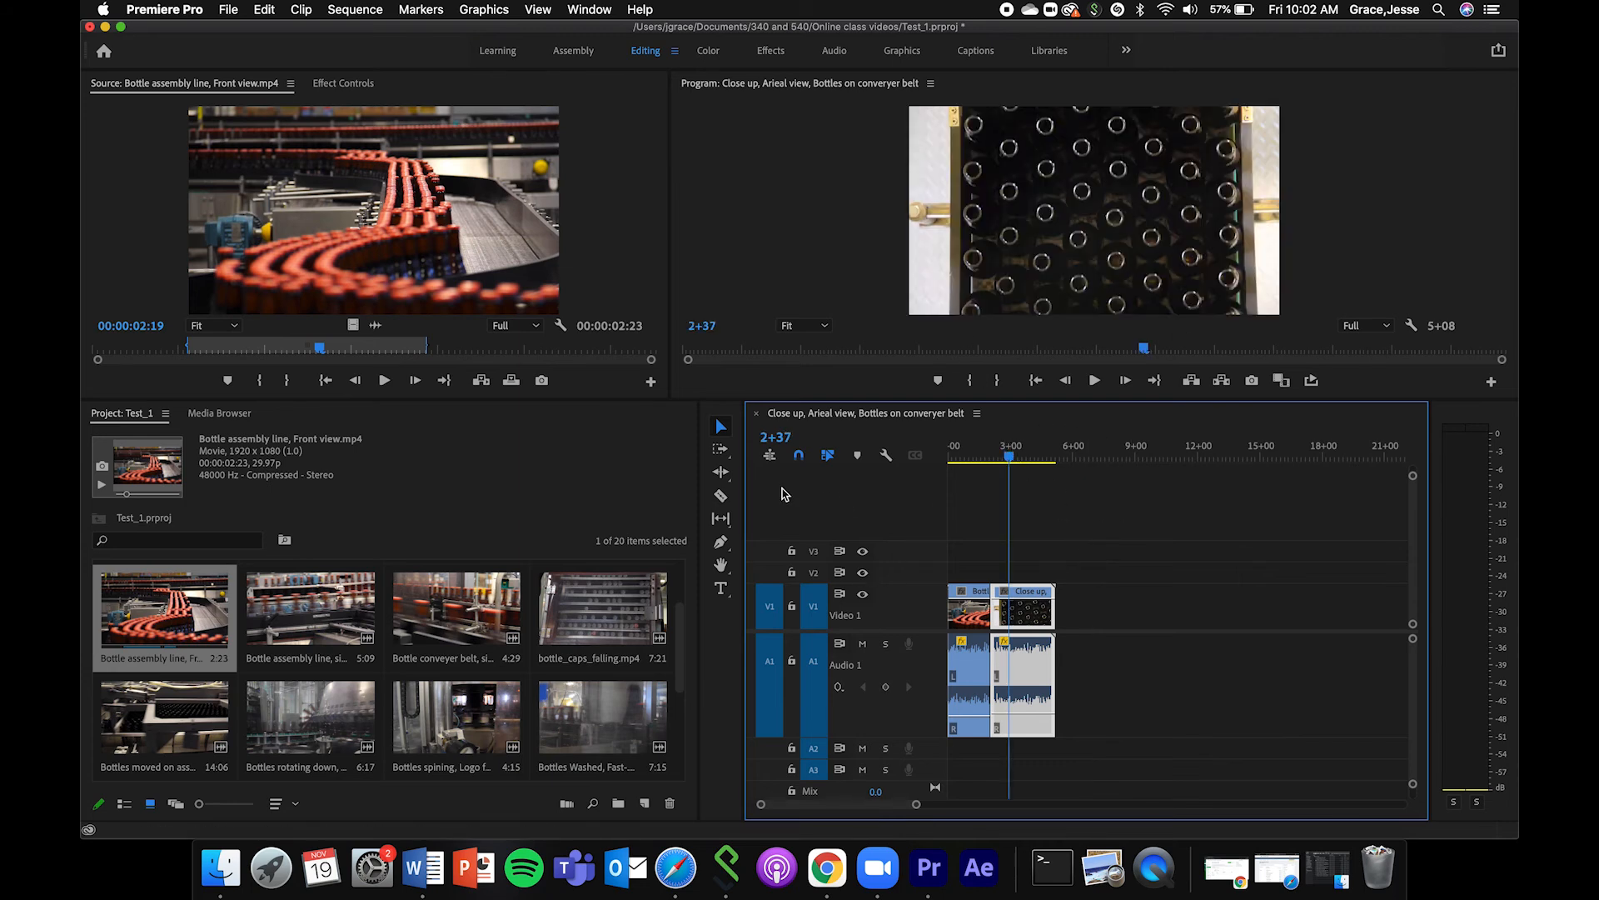
Split the aerial clip with the Razor tool at the playhead and again shortly after it.
left_click(720, 495)
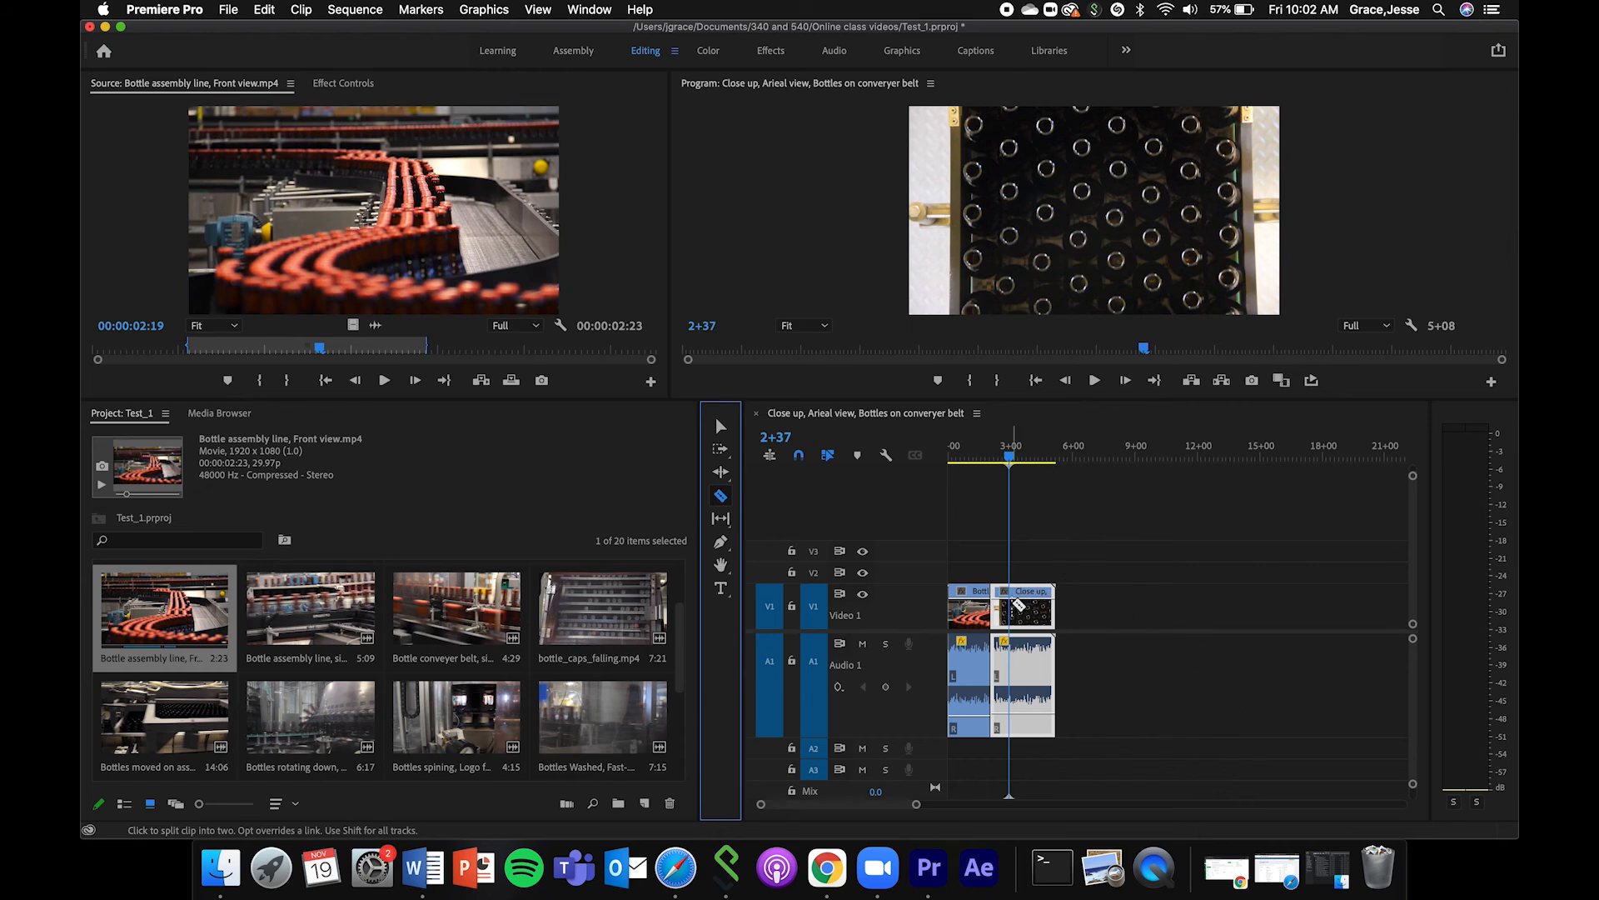
left_click(1018, 605)
left_click(1028, 608)
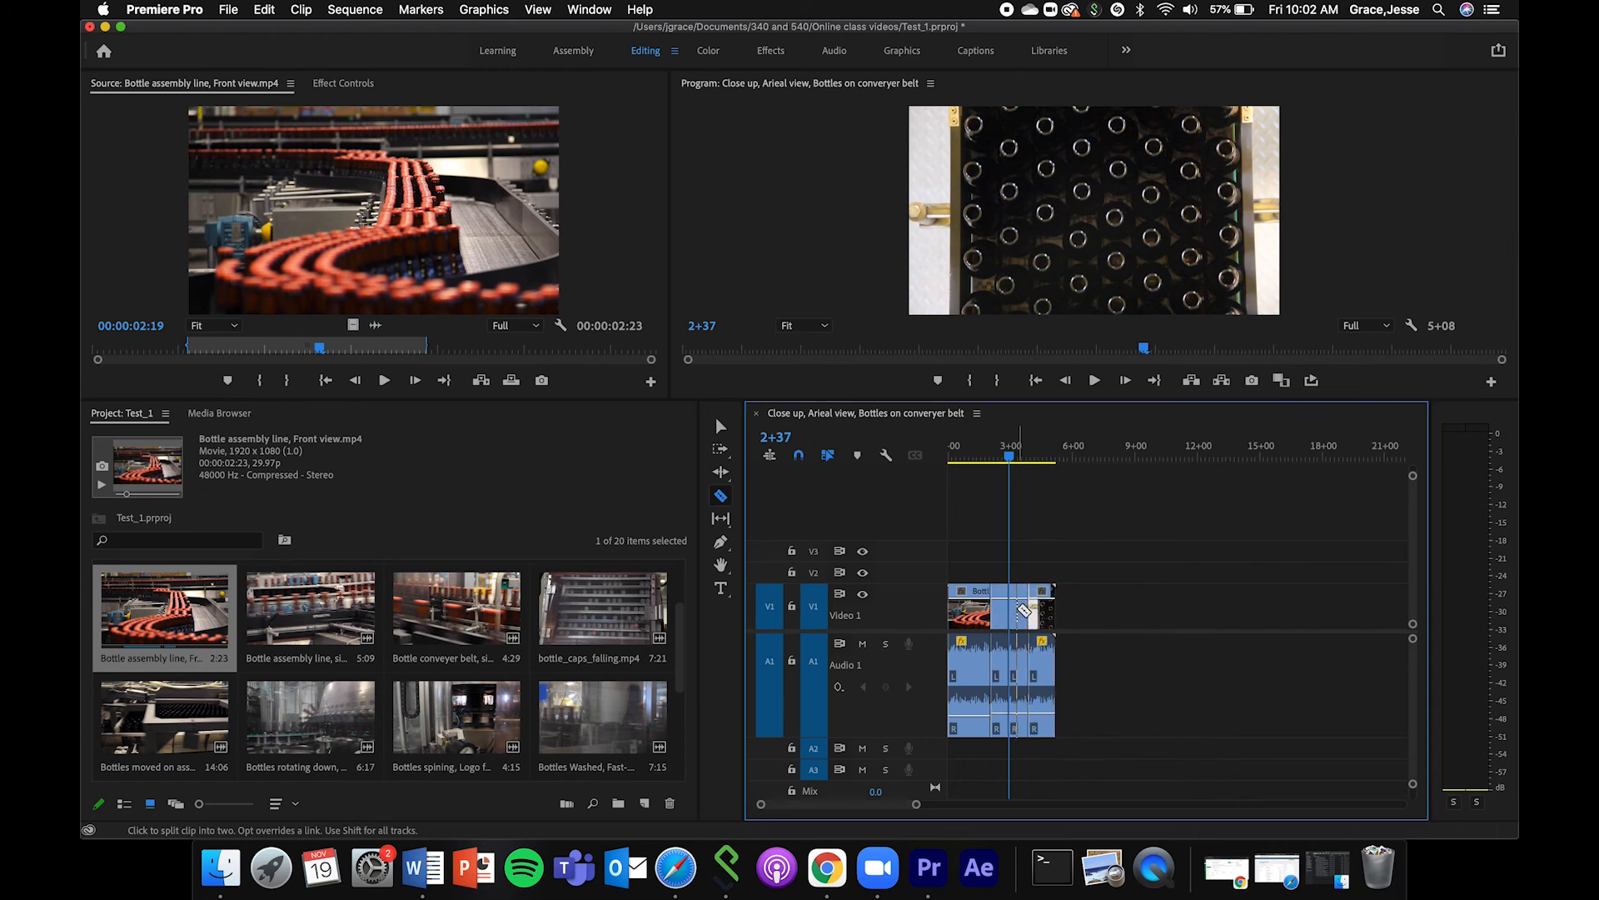
Delete the middle section of the aerial clip and move the last section back to close the gap.
left_click(720, 426)
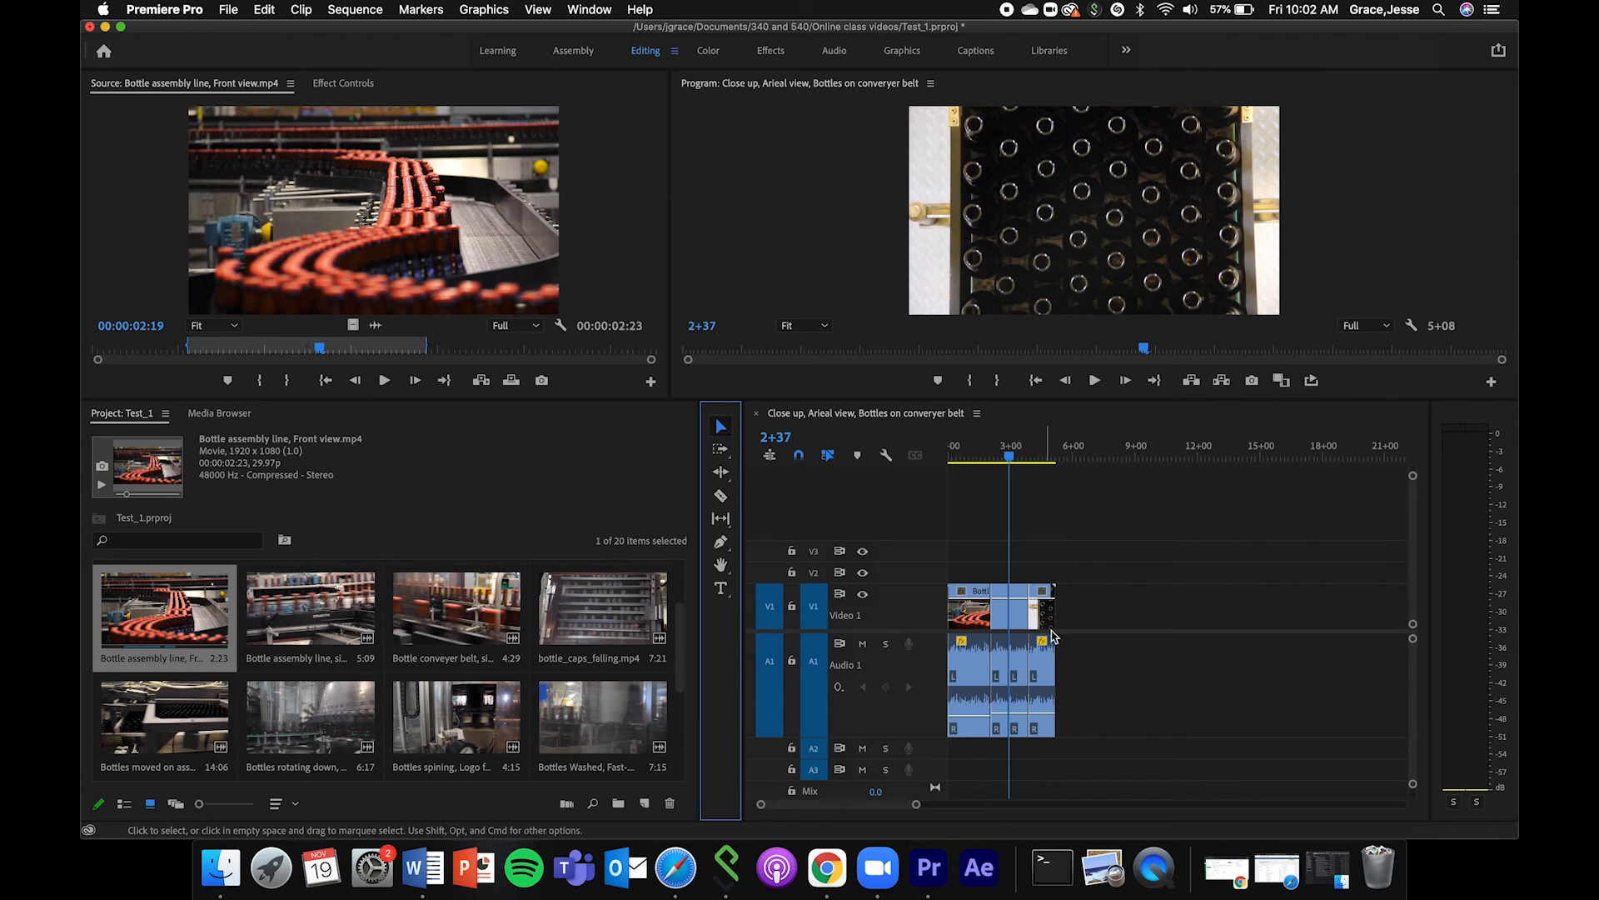
left_click(1023, 621)
key("Delete")
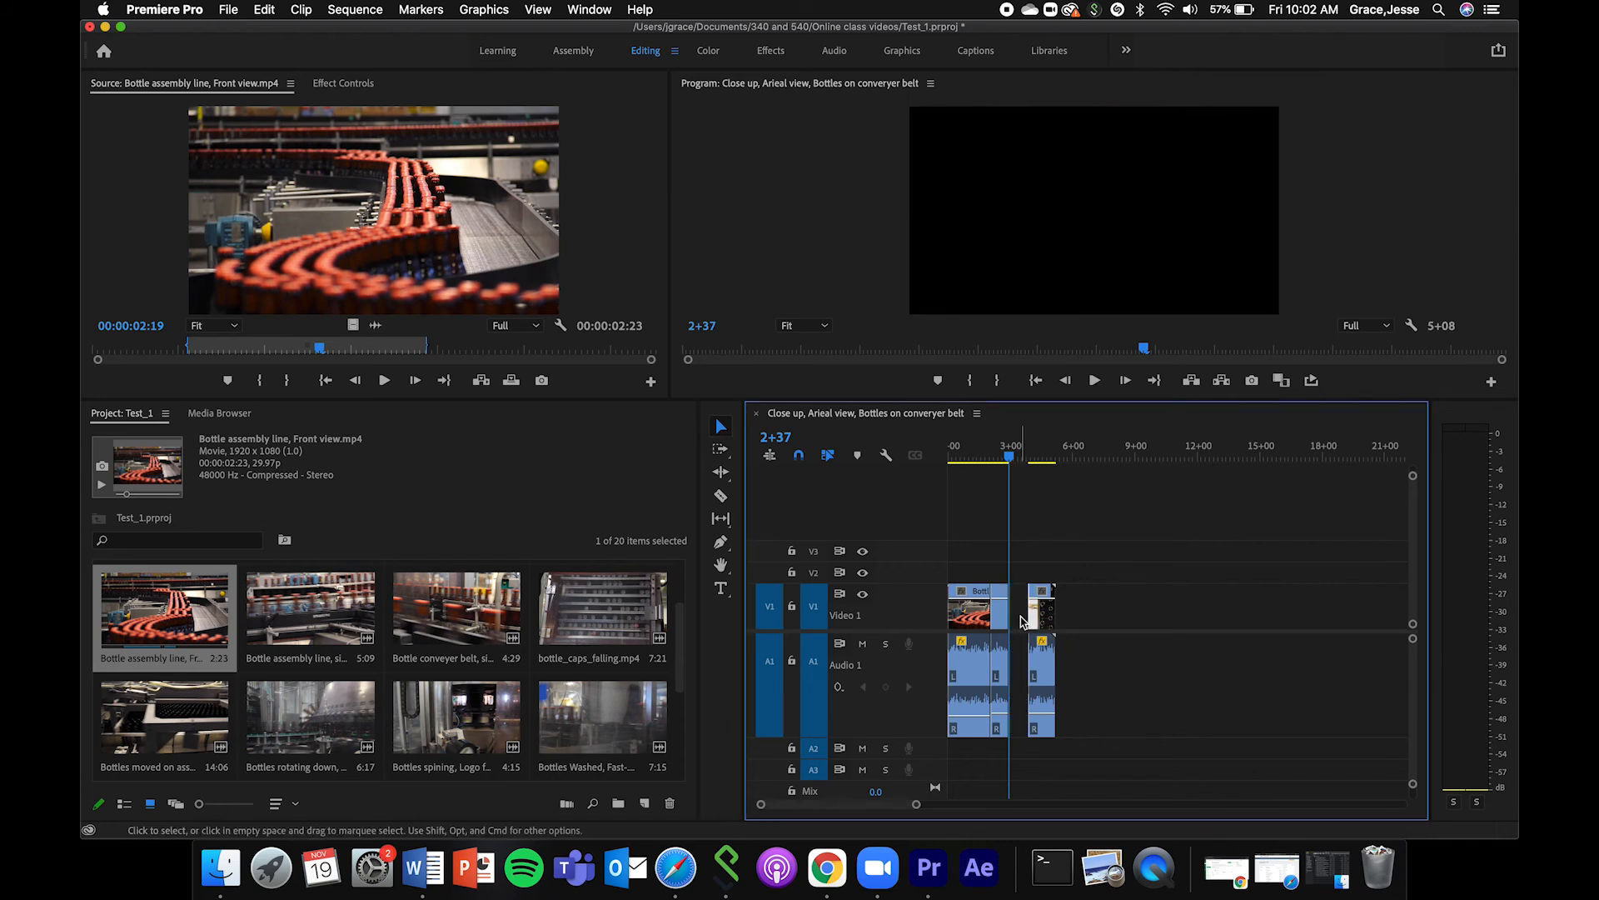
left_click_drag(1058, 617, 1030, 622)
Play the sequence across the cut in the aerial clip from 2+14, and return the playhead to the start.
left_click_drag(1011, 455, 1001, 454)
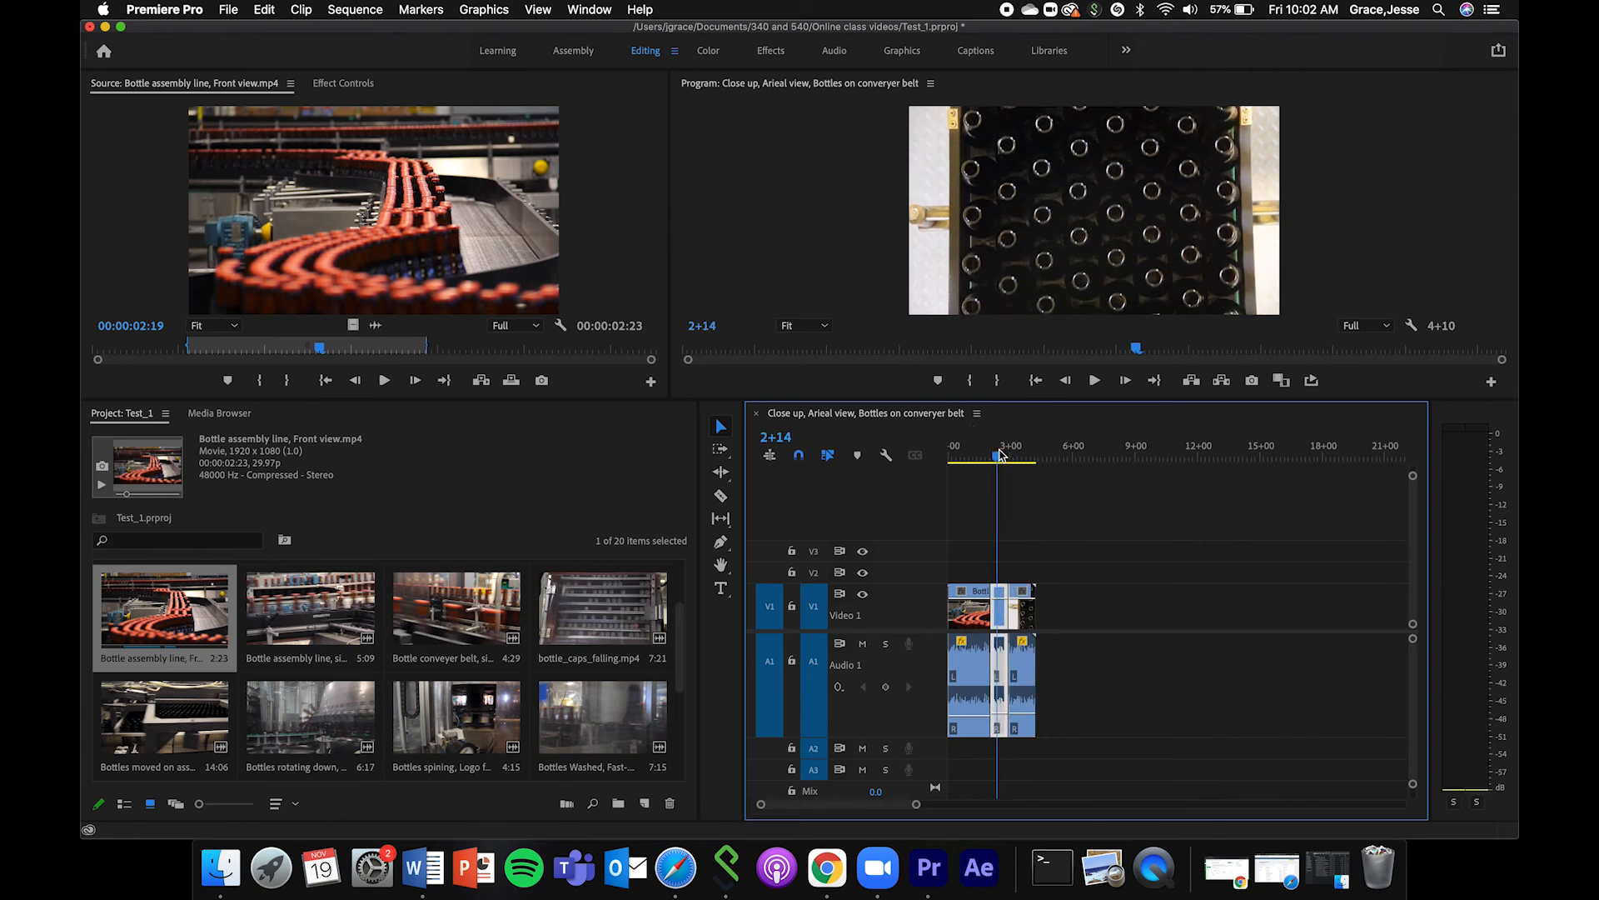
key("space")
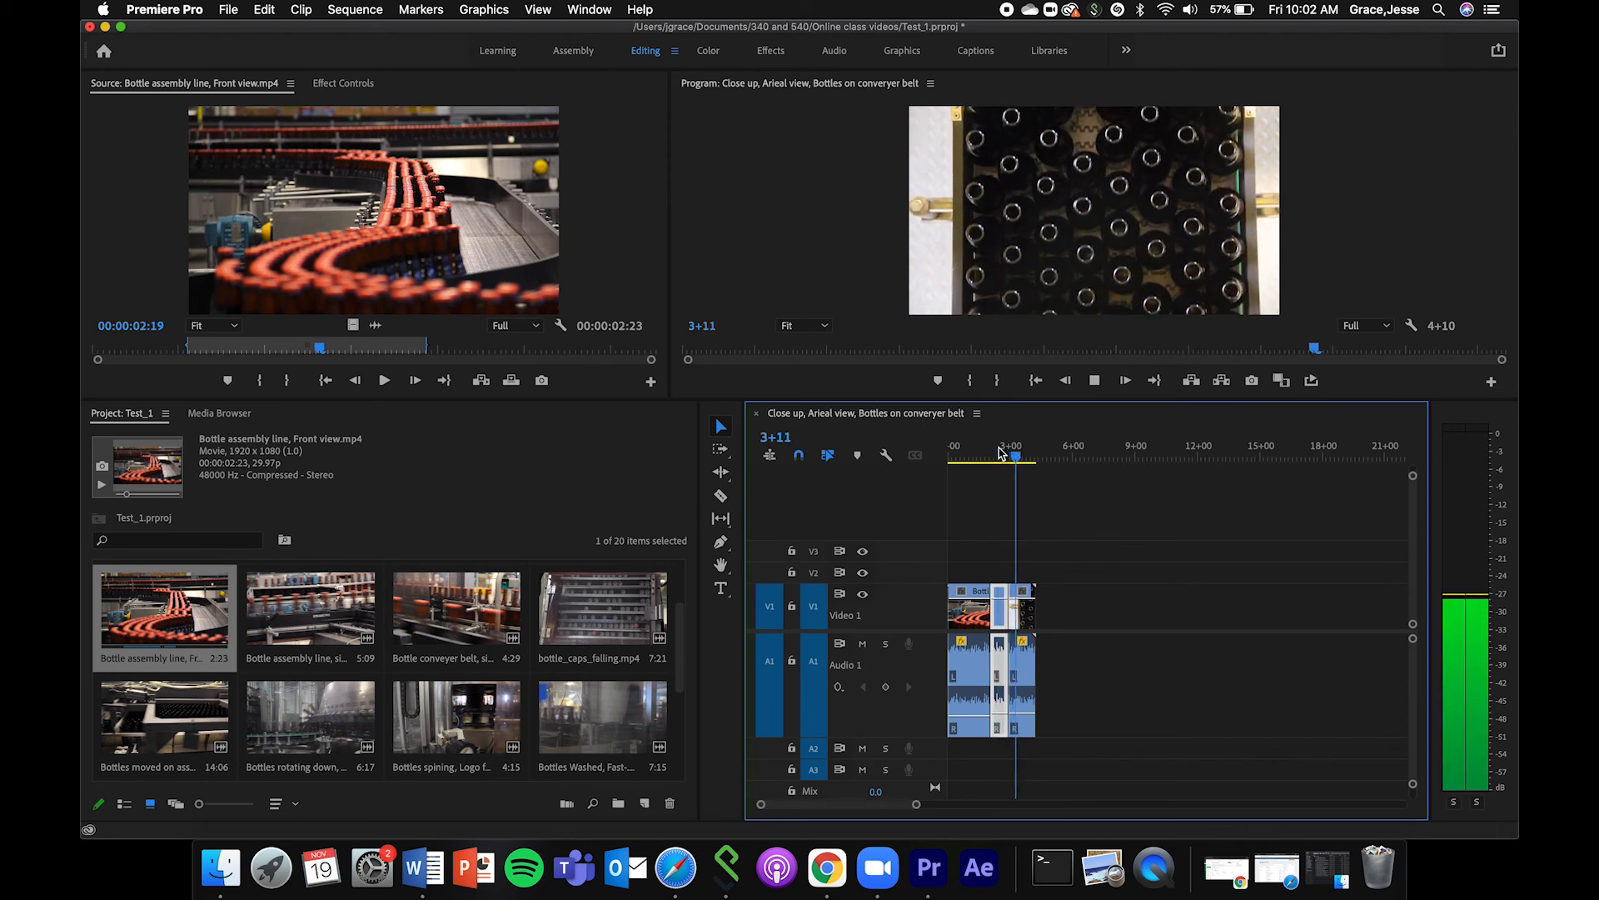
key("space")
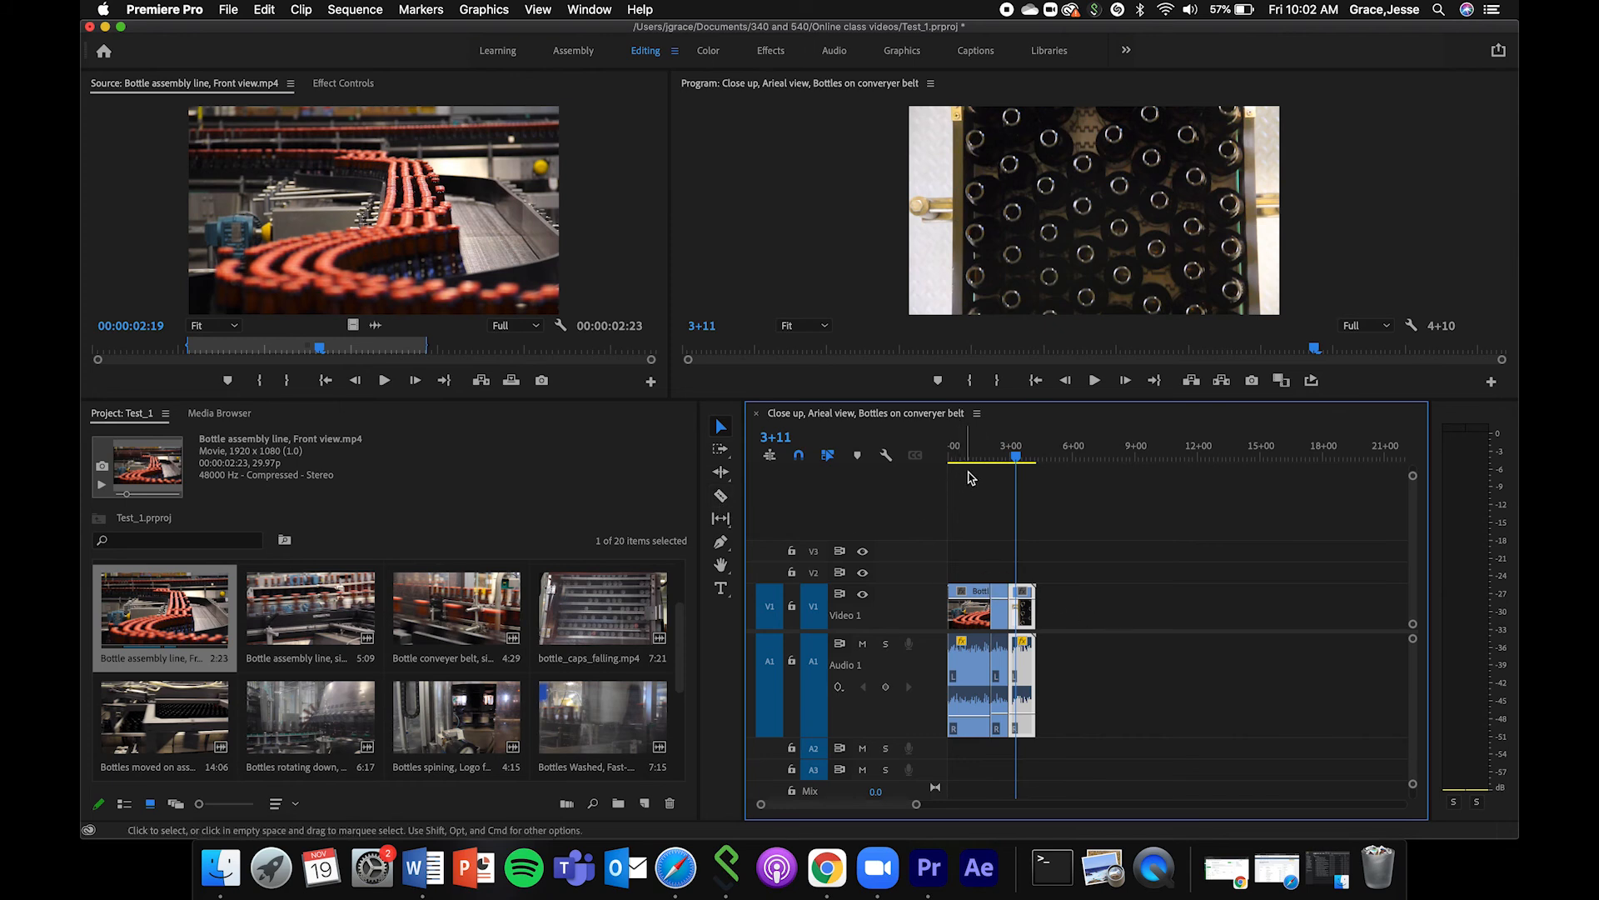
key("Home")
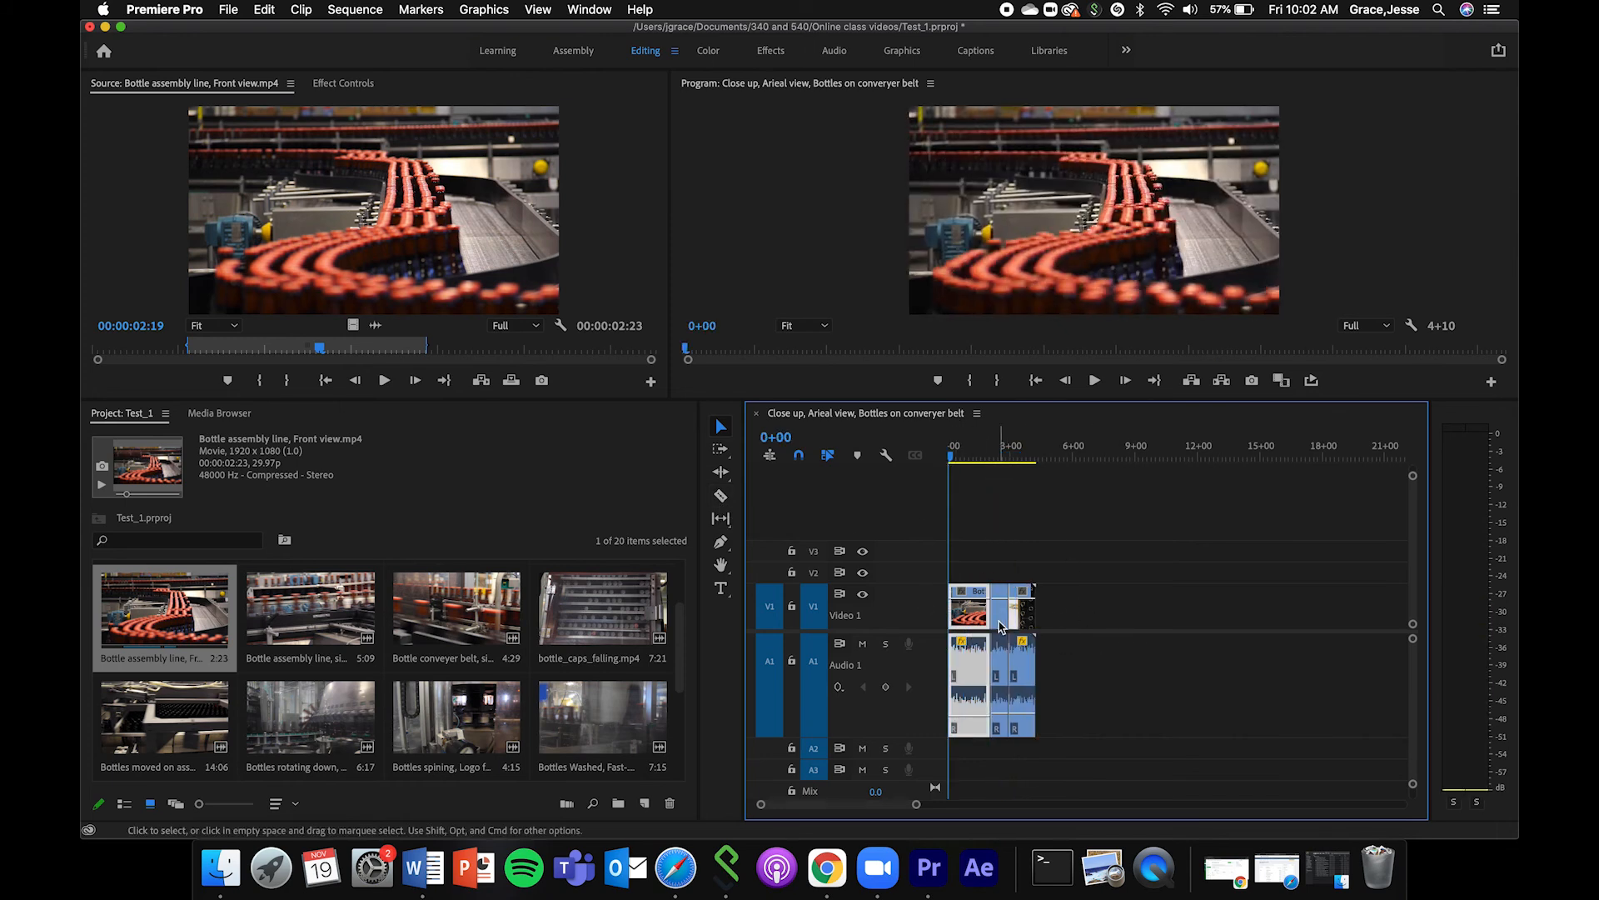
mouse_move(916, 808)
left_mouse_down()
mouse_move(839, 803)
mouse_move(917, 806)
left_mouse_up()
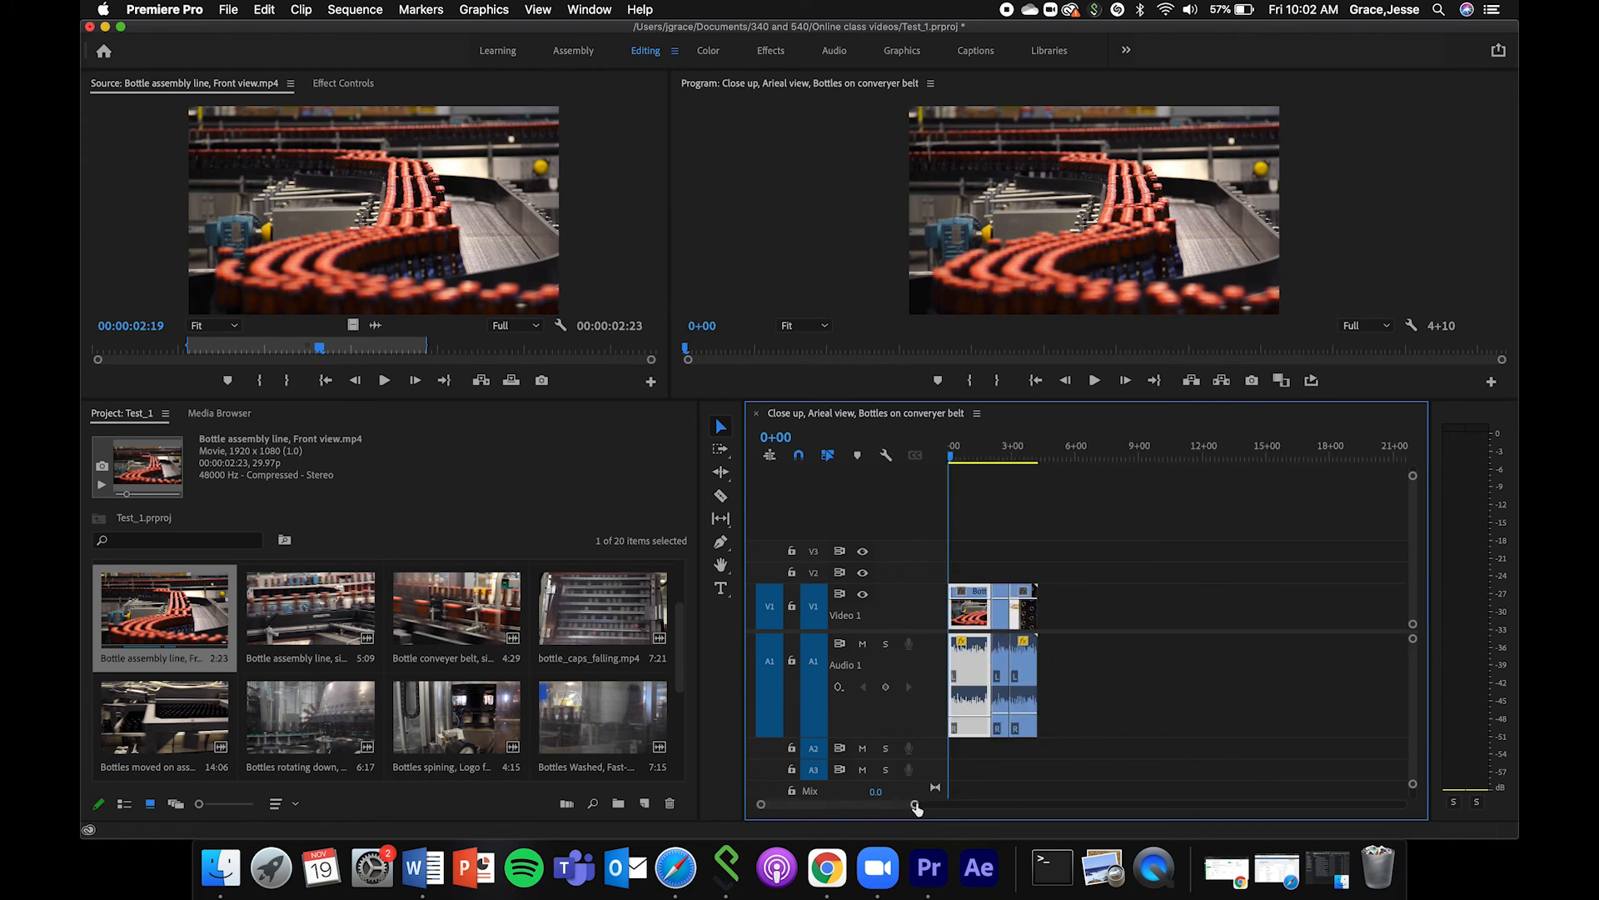
Undo the closing of the gap, the section deletion, and both cuts in the aerial clip.
key("super+z")
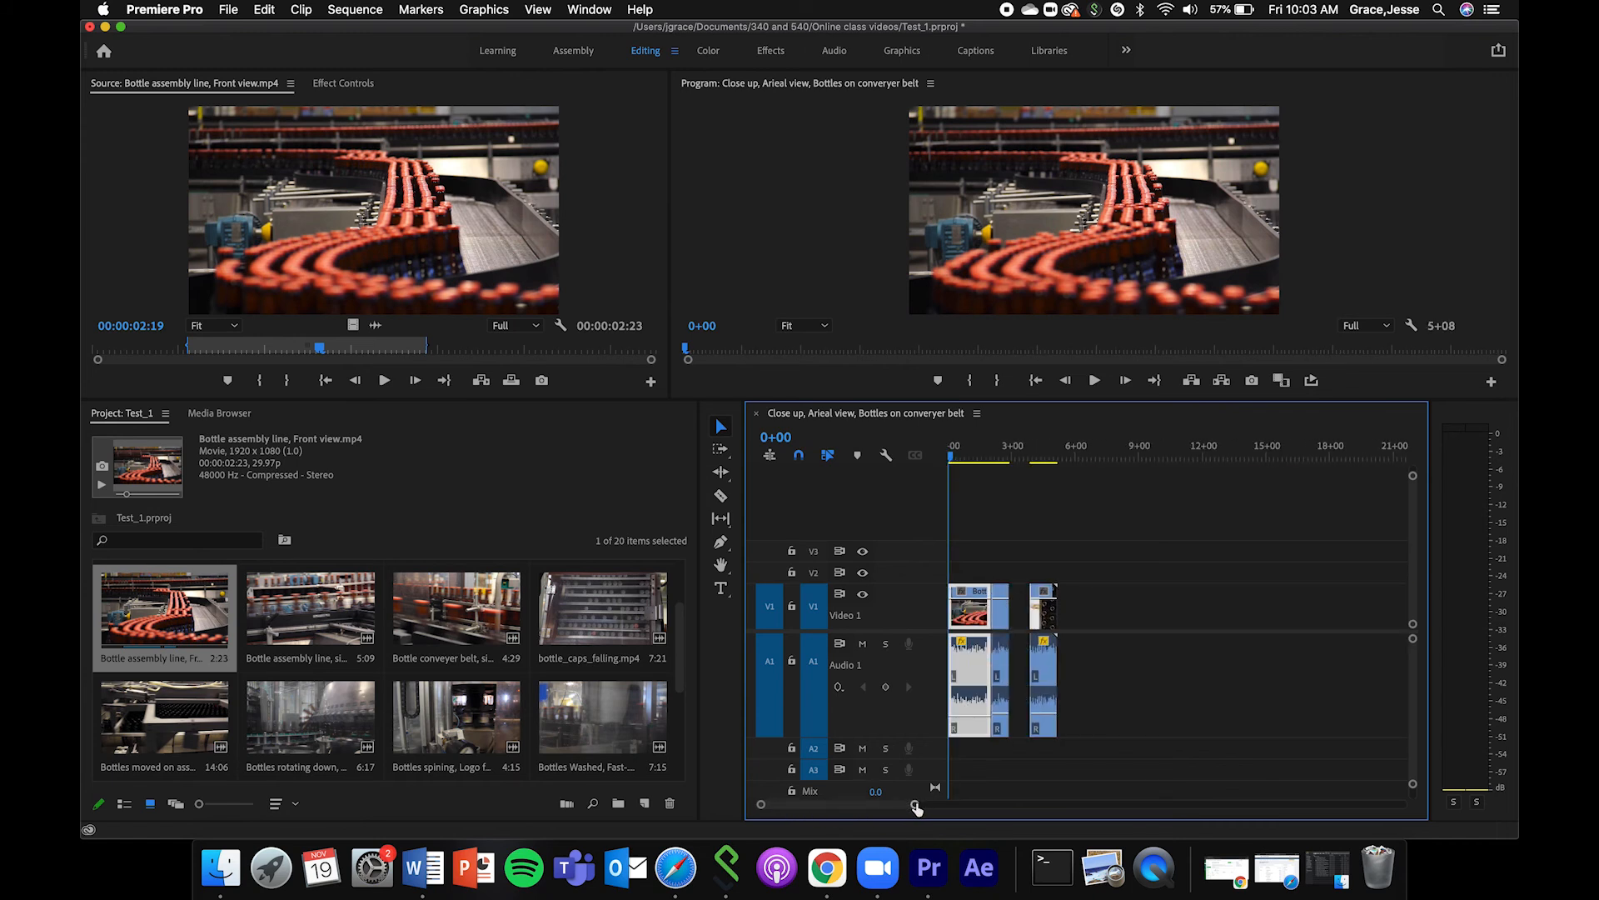
key("super+z")
key("super+z")
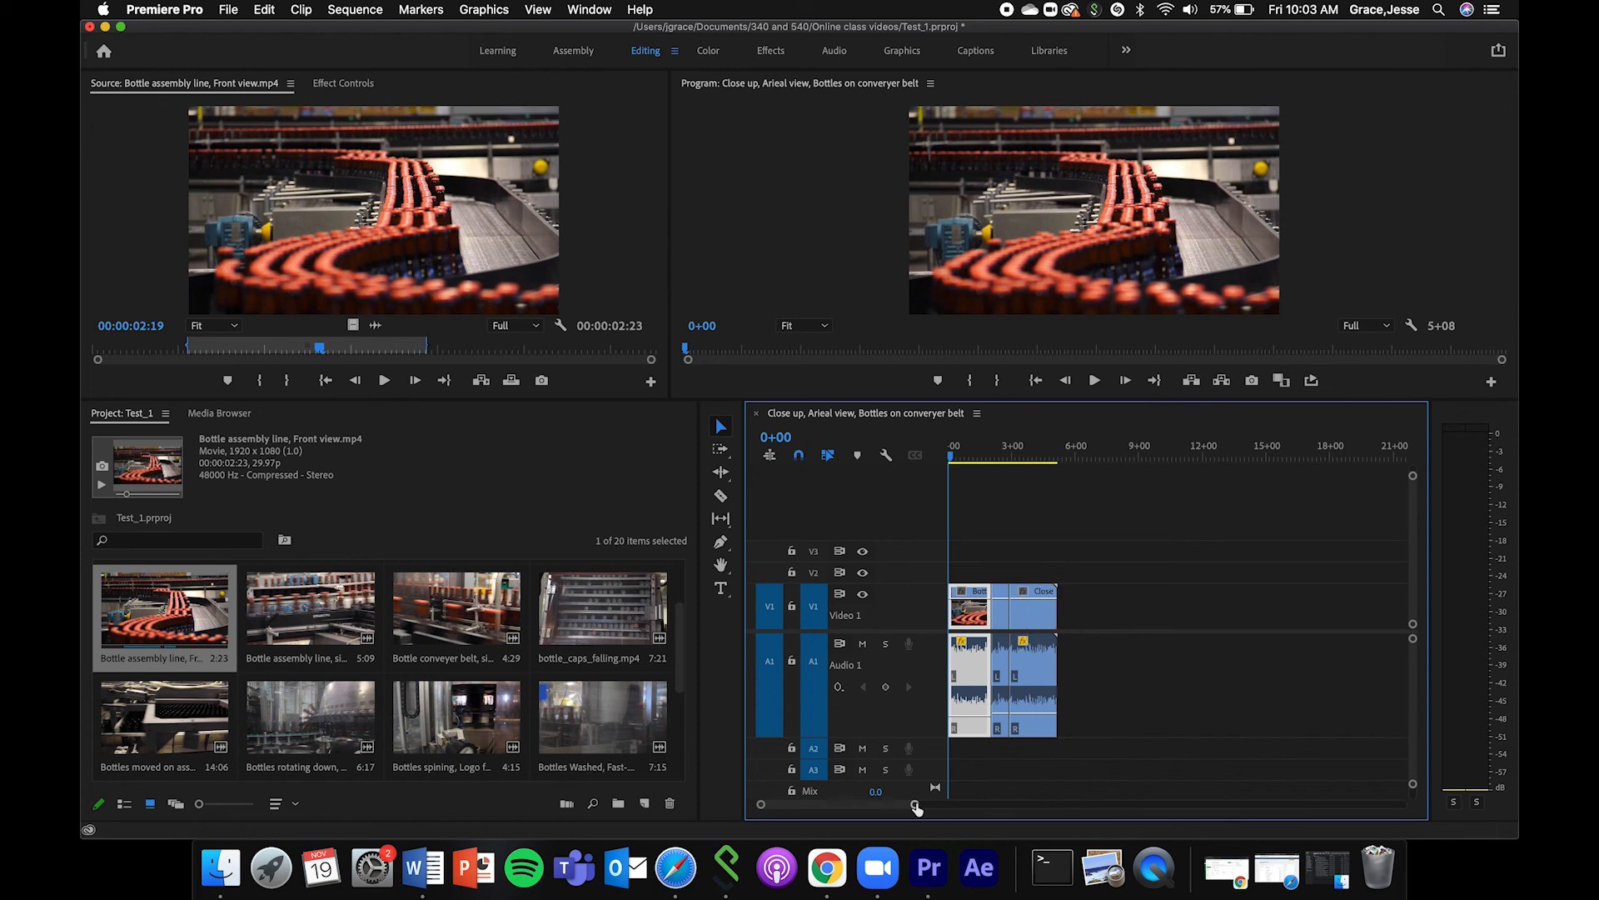
key("super+z")
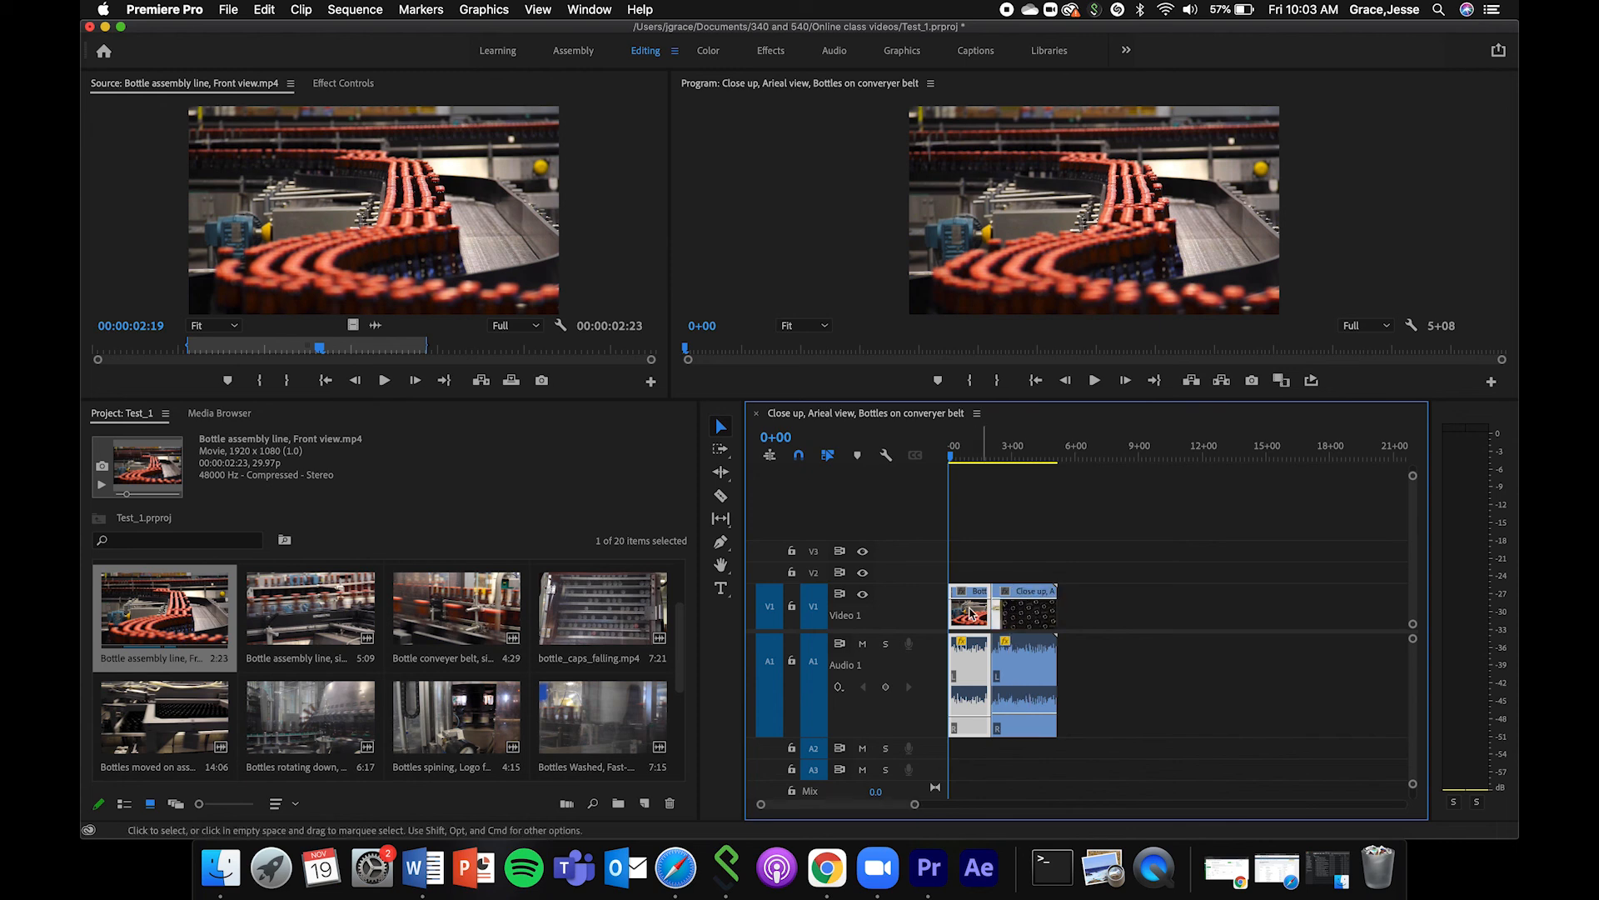
Scrub through the aerial clip to 3+37, and return the playhead to the start of the sequence.
left_click_drag(983, 464, 1025, 471)
left_click(1024, 456)
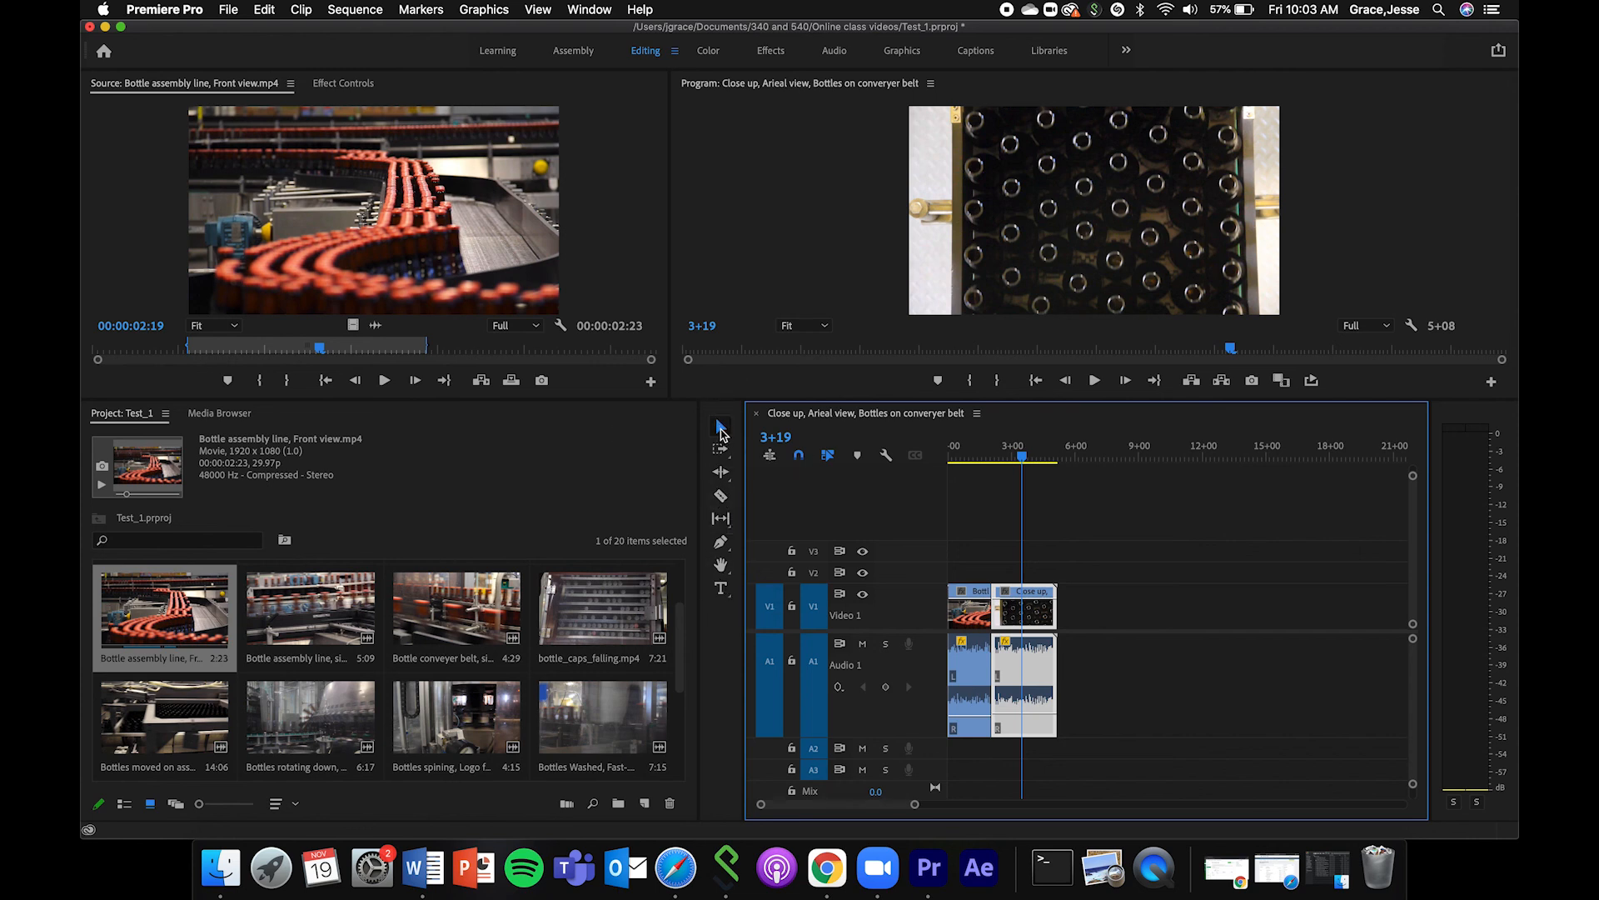
left_click_drag(1028, 455, 1033, 456)
left_click(975, 624)
mouse_move(1022, 613)
left_mouse_down()
mouse_move(1134, 611)
mouse_move(1006, 608)
mouse_move(1028, 614)
left_mouse_up()
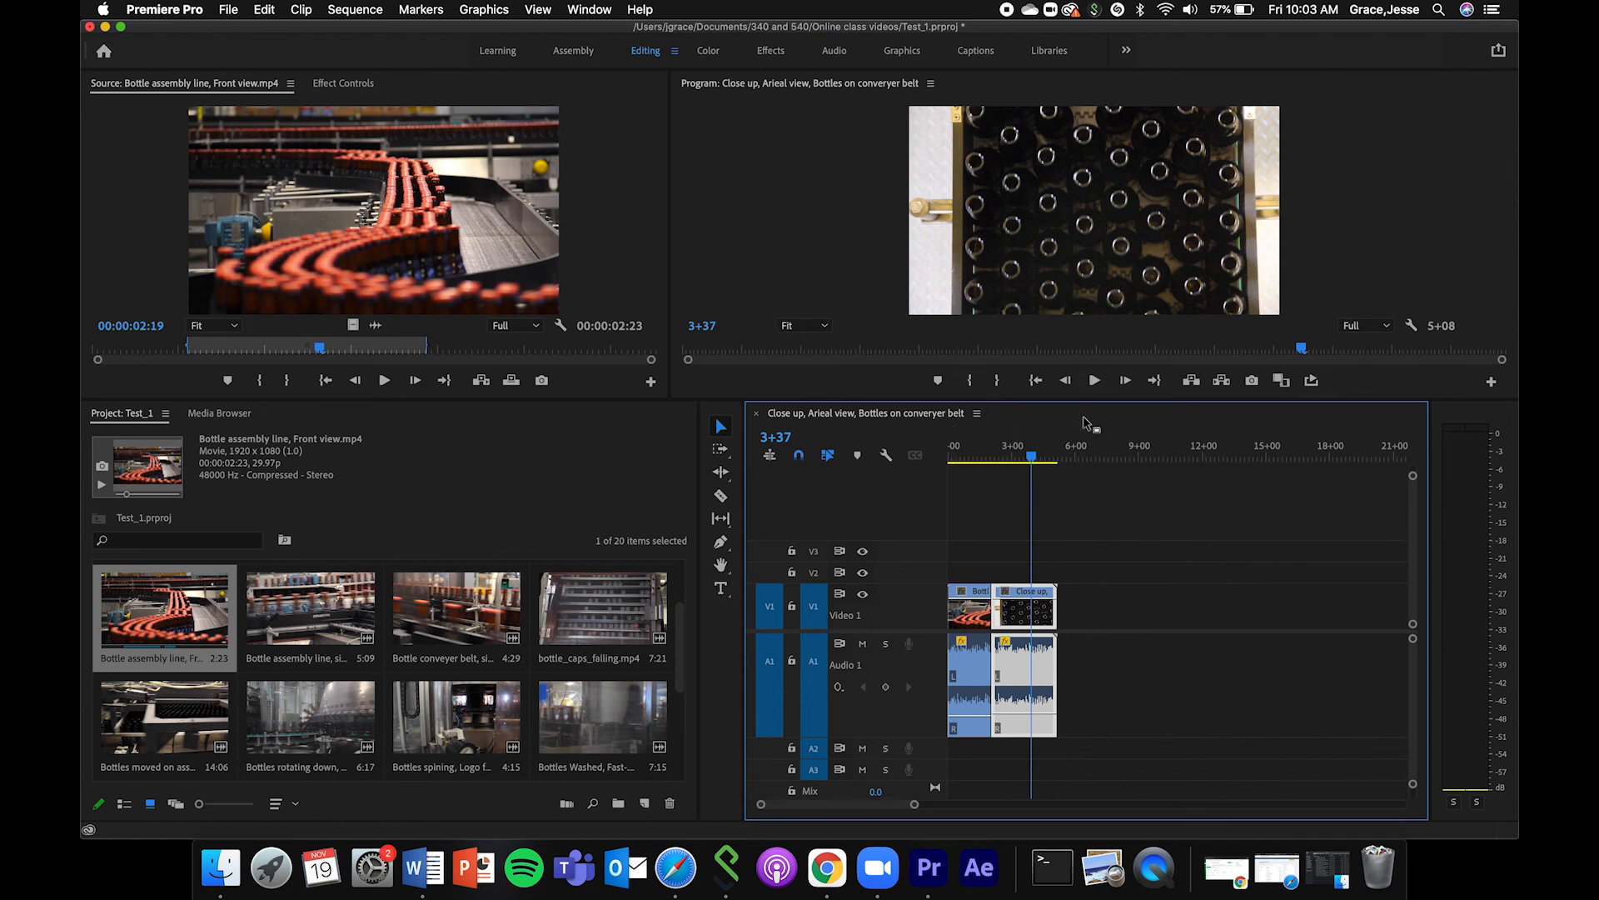
left_click_drag(1032, 457, 884, 458)
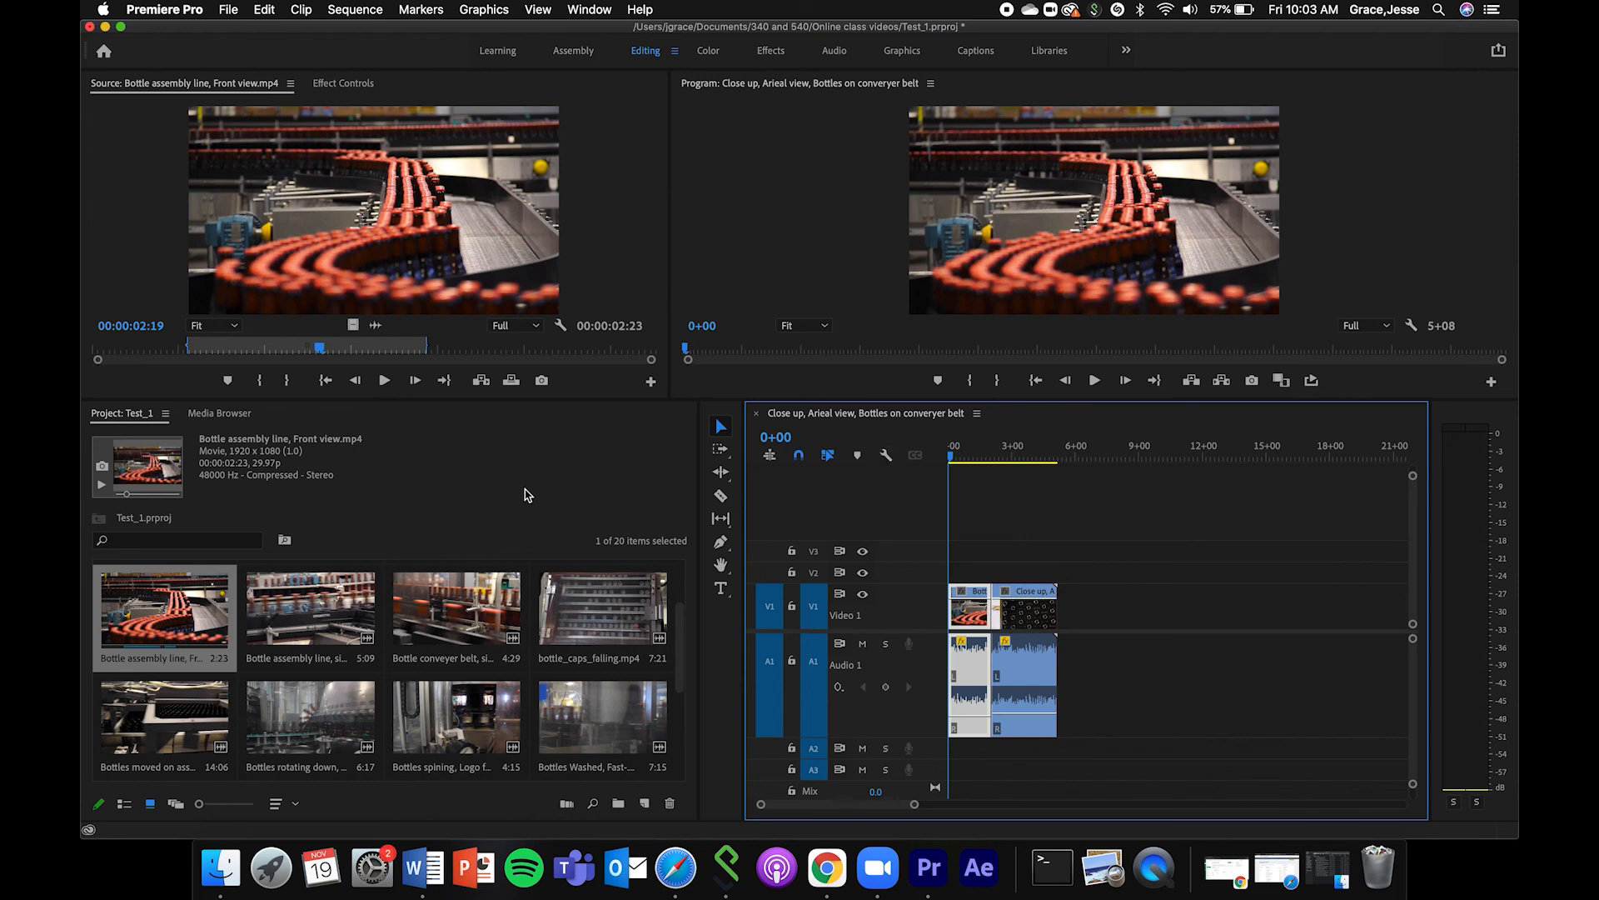
Open the side view conveyer belt clip (fast, moving Right) in the Source Monitor and mark it from 00:00:01:07 to 00:00:03:02.
double_click(475, 620)
left_click(235, 355)
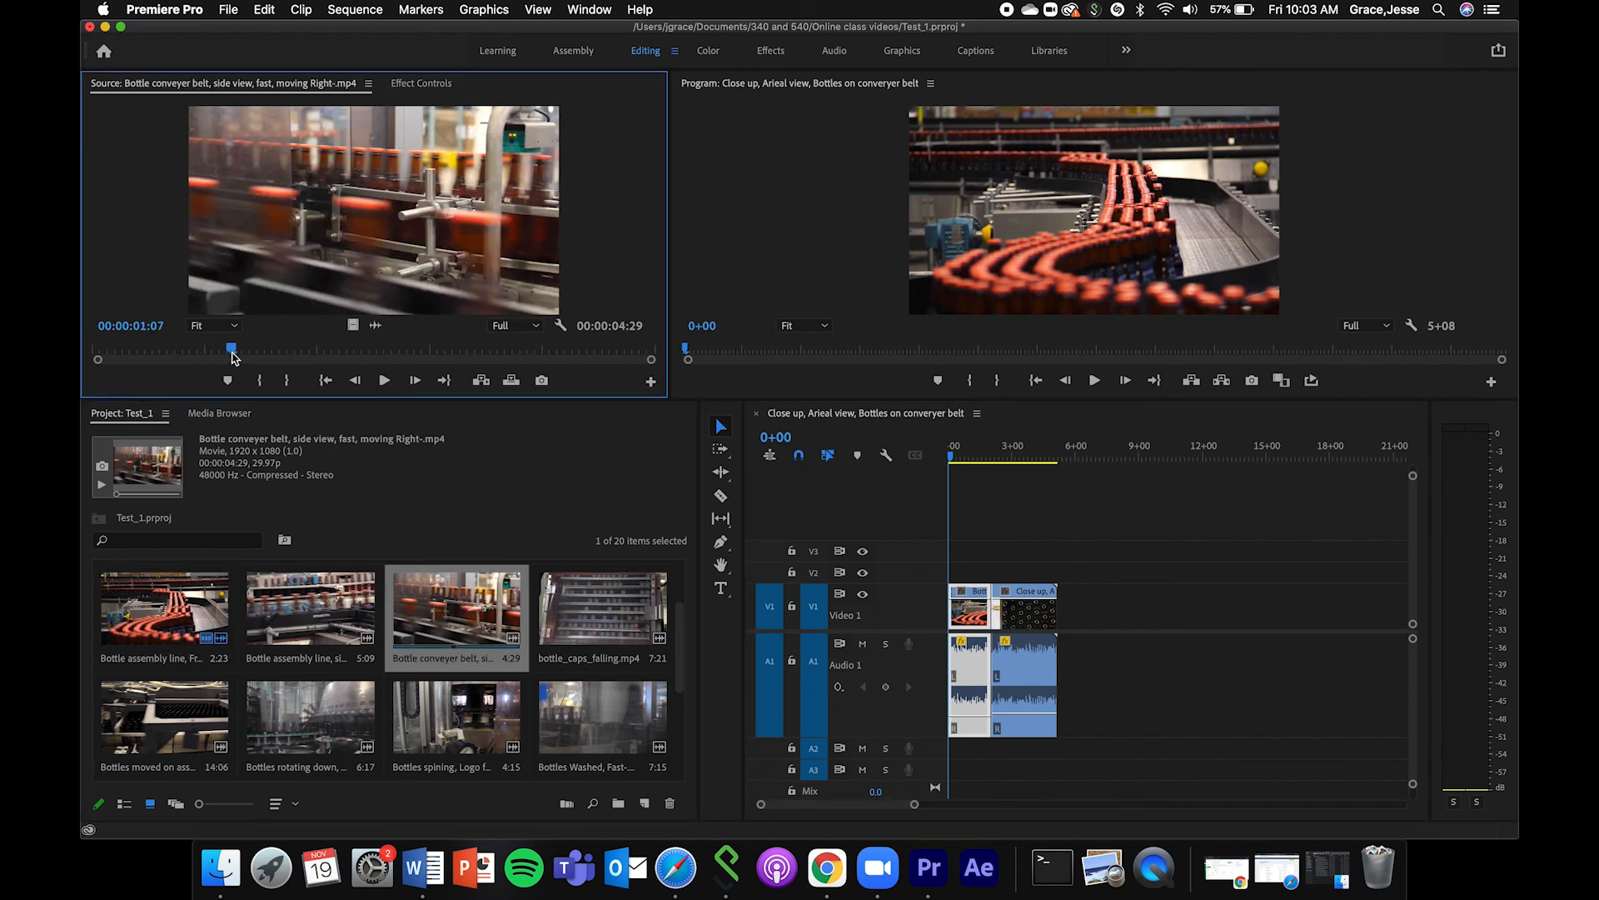
key("i")
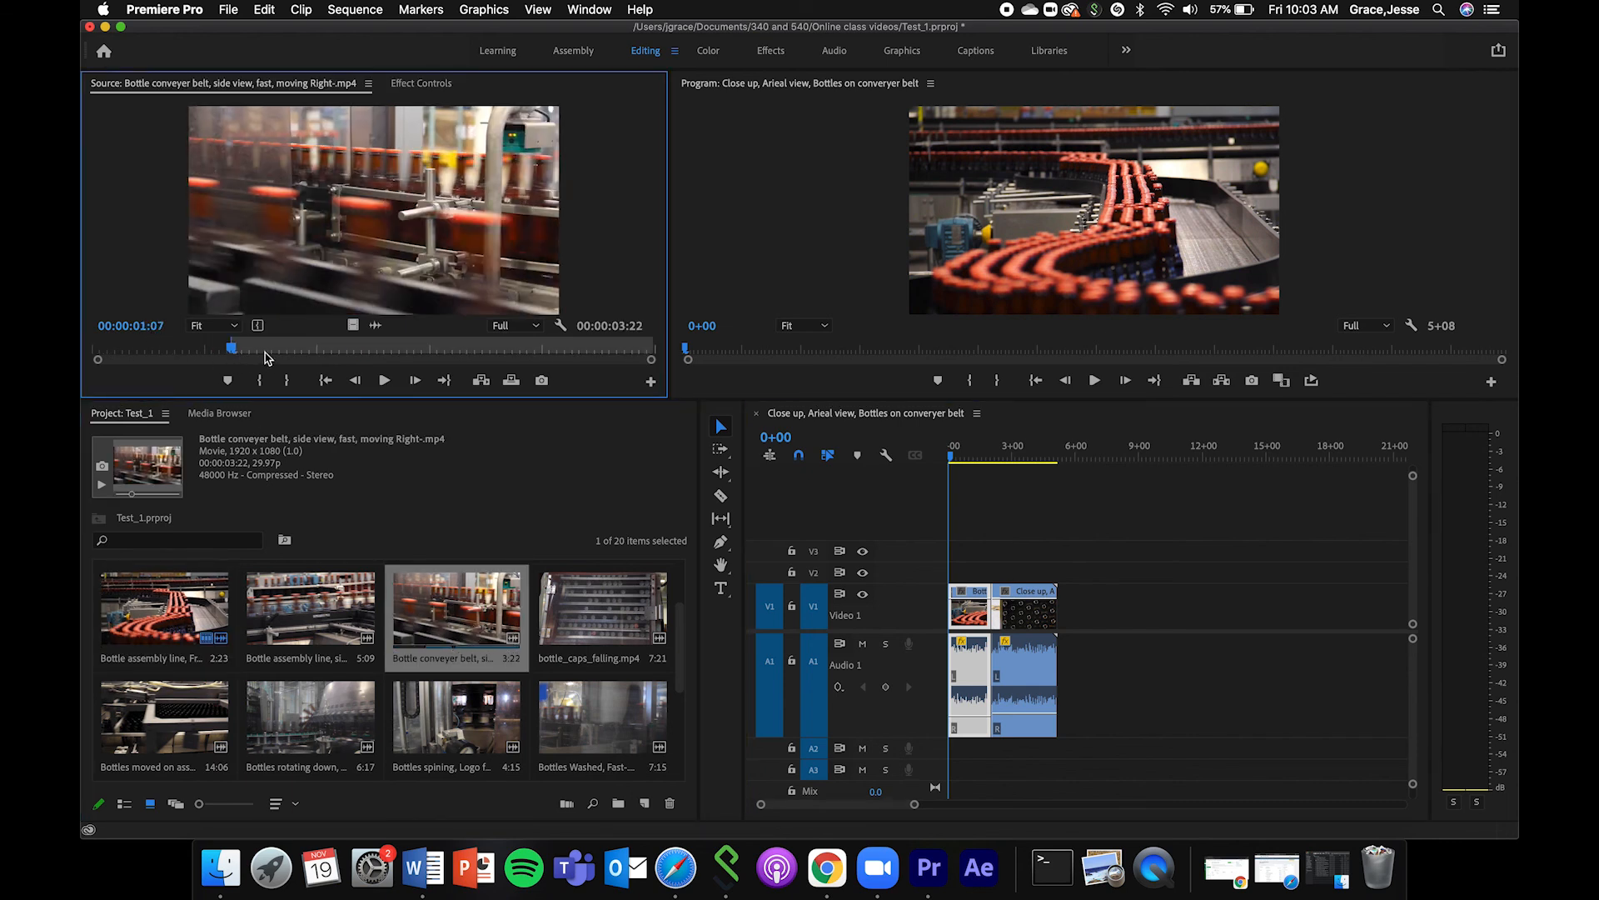
left_click(438, 353)
key("o")
Place the marked conveyer belt clip between the front view and aerial clips, and delete the gap after the front view clip.
left_click_drag(381, 175, 1181, 624)
left_click(1016, 607)
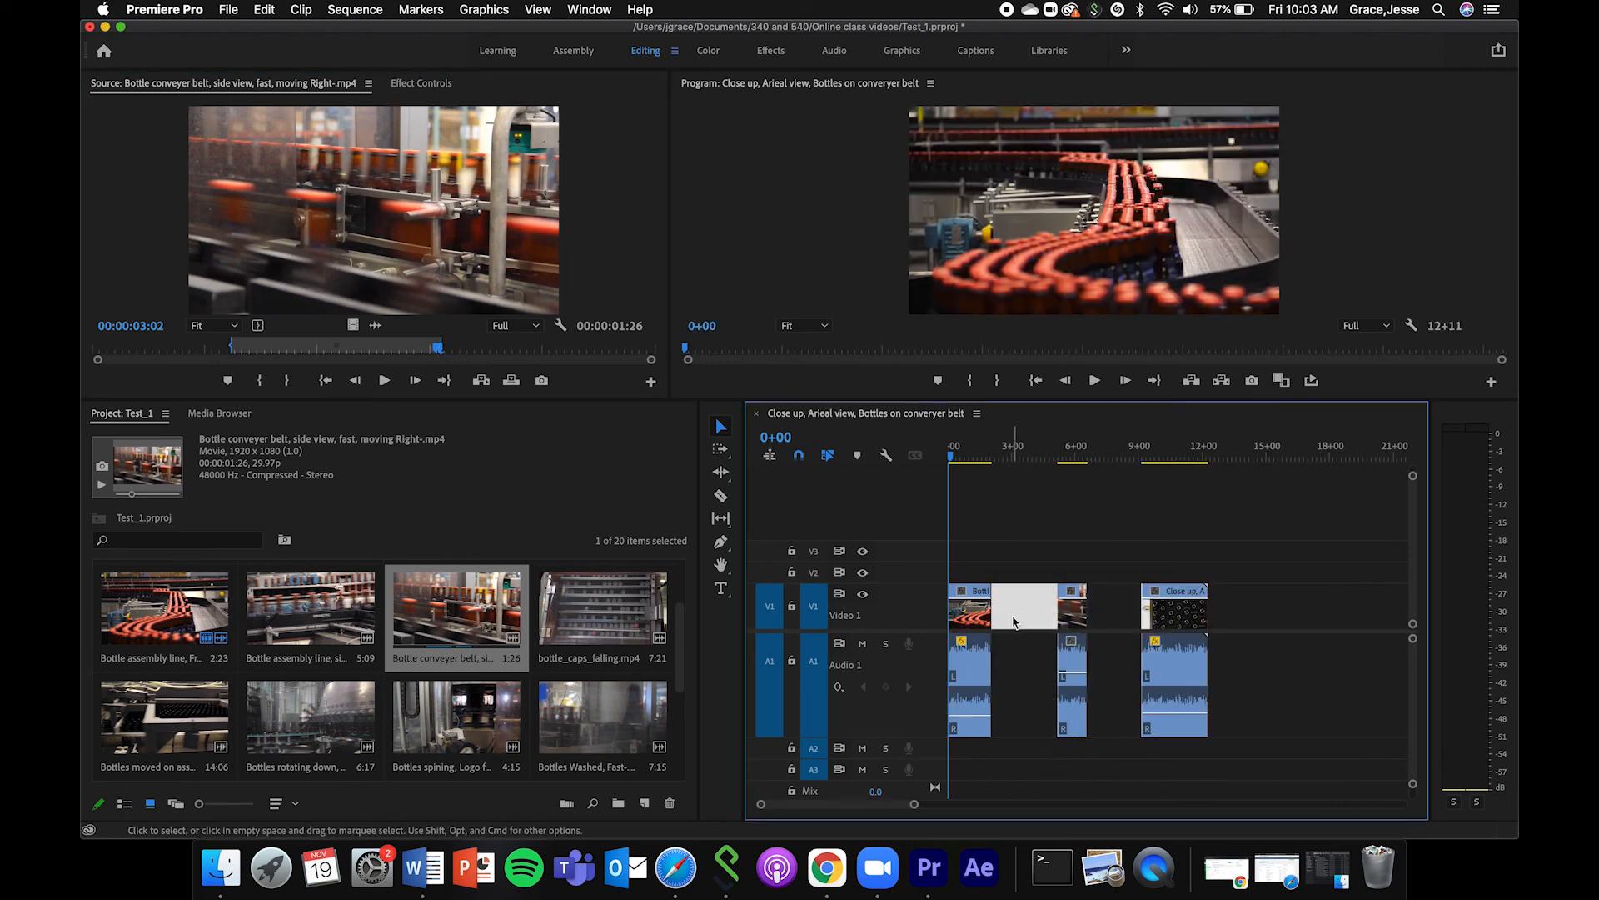
key("Delete")
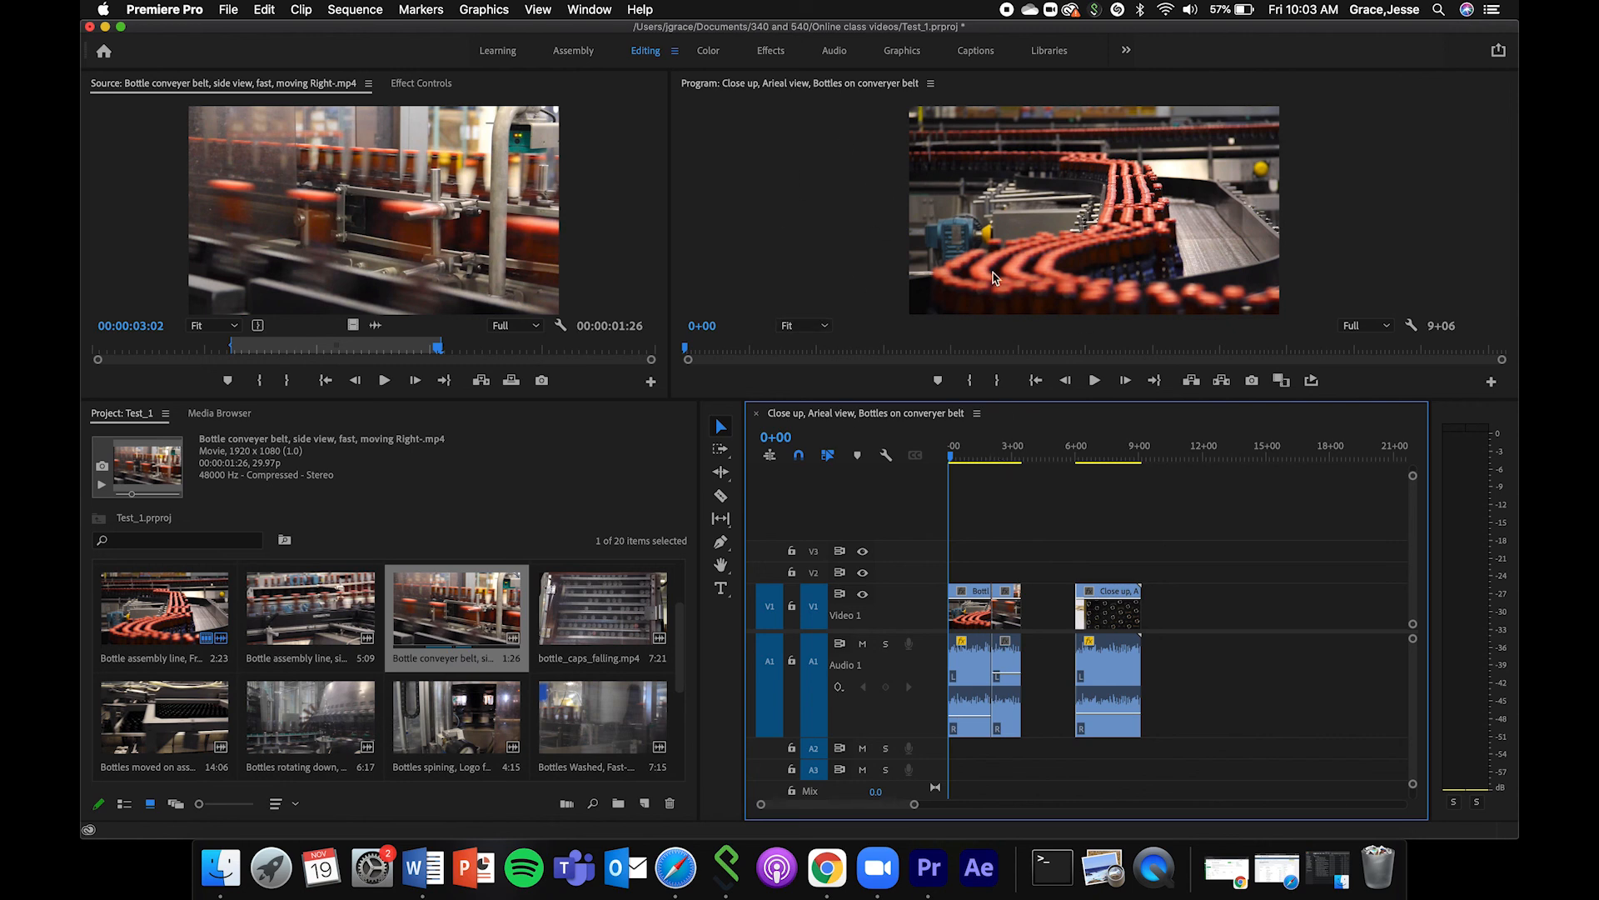
Check the remaining gap before the aerial clip, and move the playhead past the sequence end to 9+36.
left_click(1054, 457)
left_click(1161, 459)
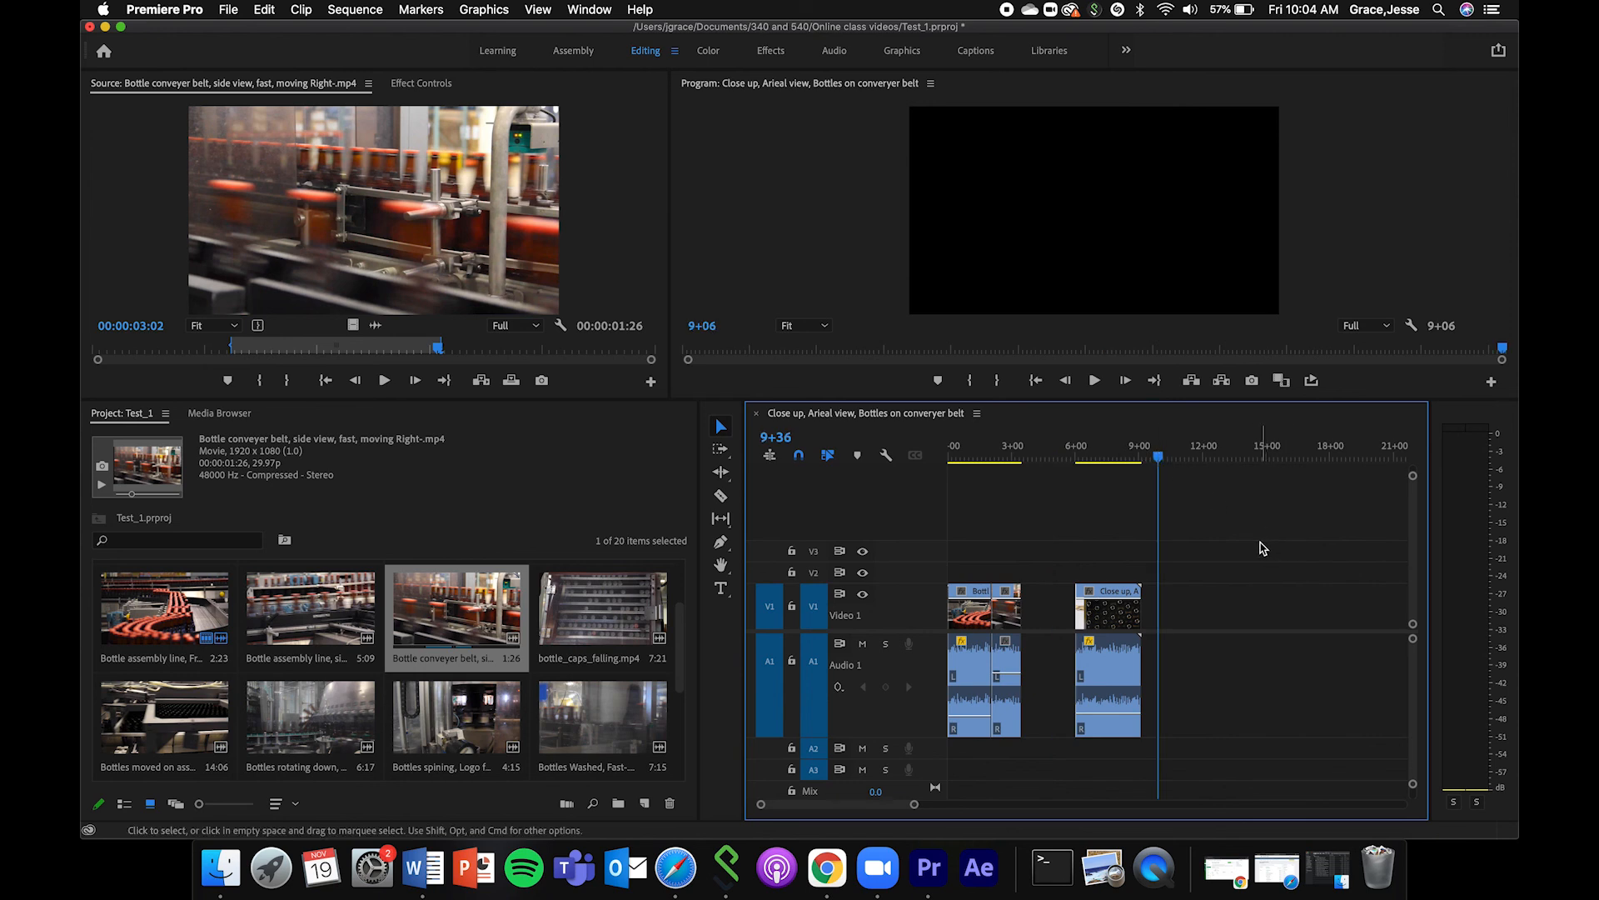